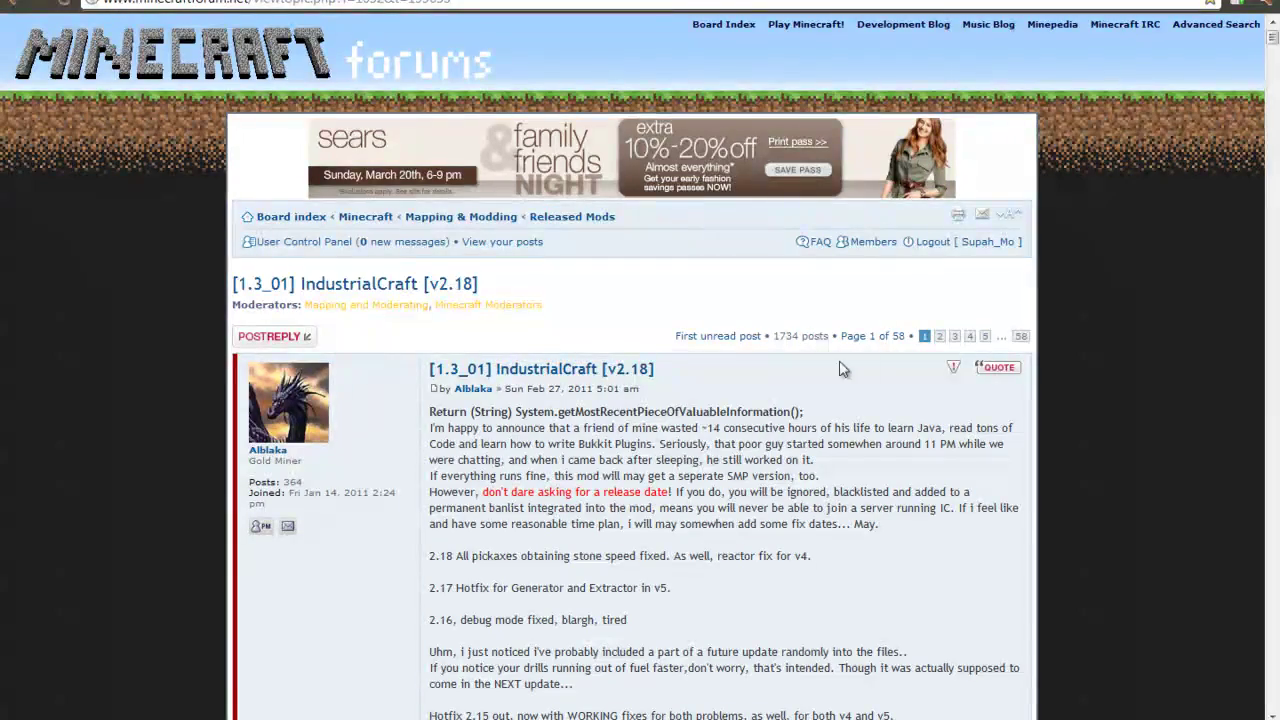
Review the IndustrialCraft v2.18 forum post, including its changelog, required mods, installation notes and download section.
{"action": "scroll", "coordinate": [764, 300], "scroll_direction": "down", "scroll_amount": 5}
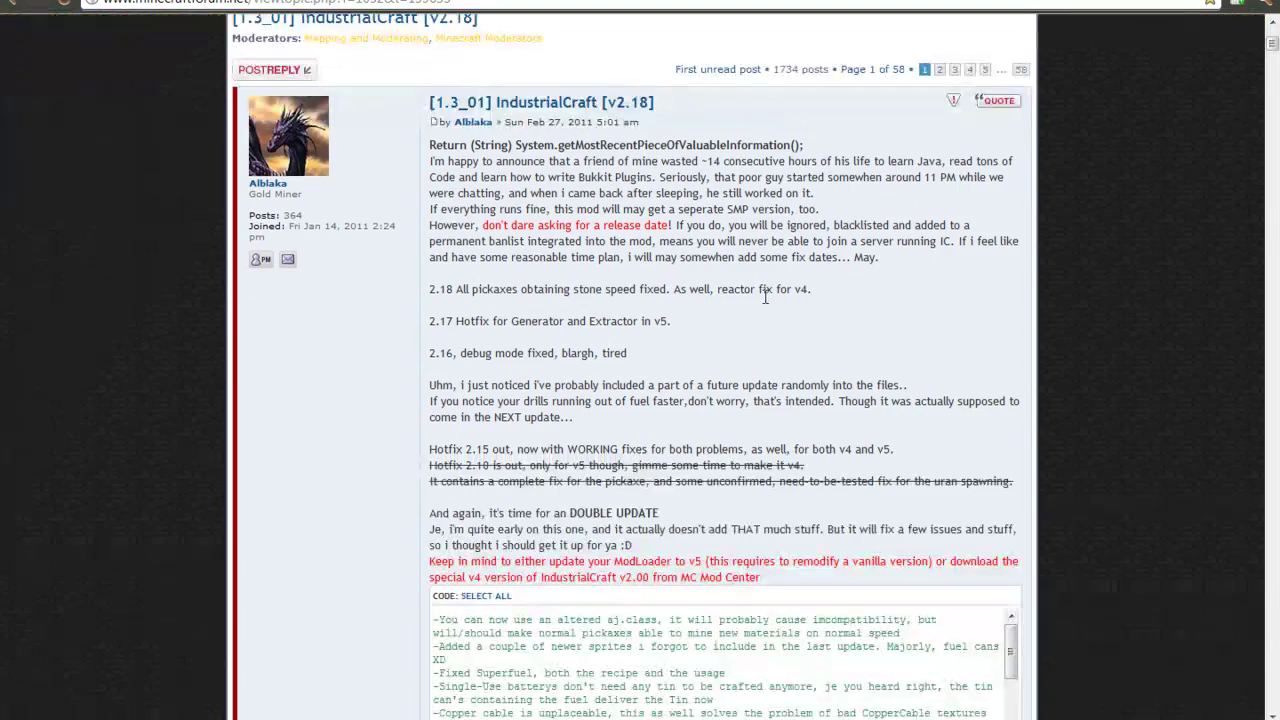
{"action": "scroll", "coordinate": [760, 297], "scroll_direction": "up", "scroll_amount": 5}
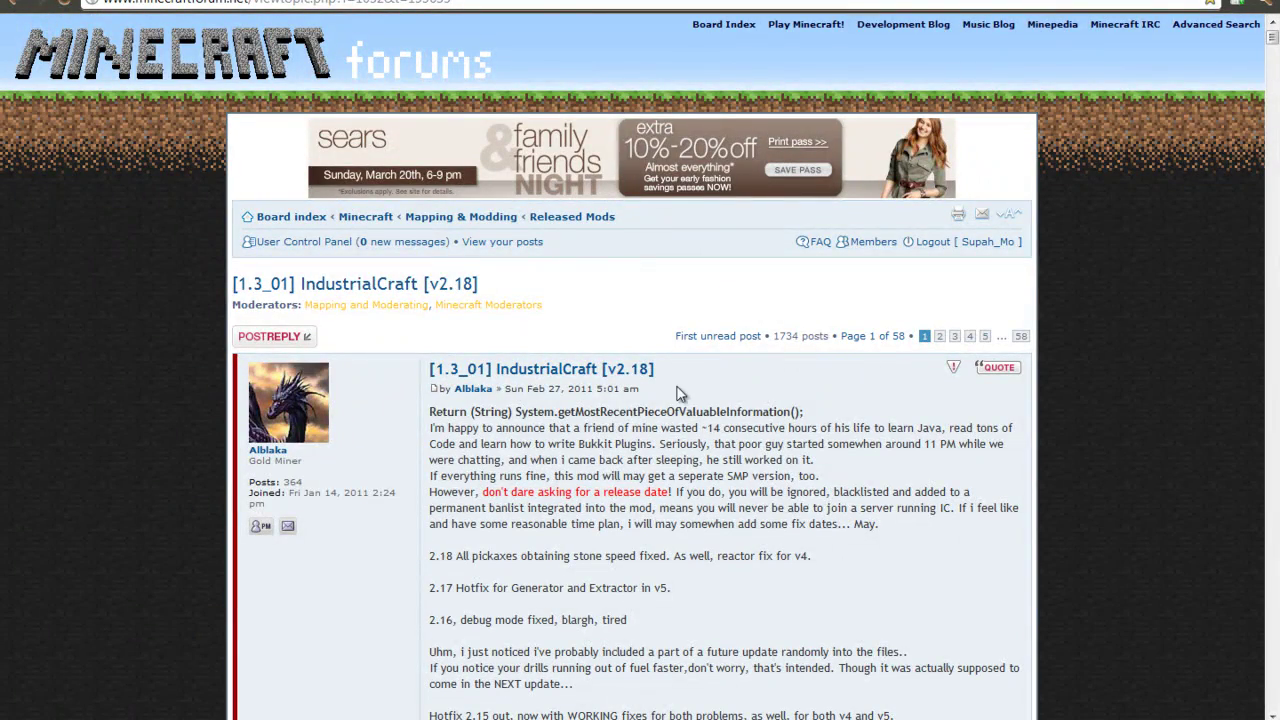
{"action": "scroll", "coordinate": [677, 393], "scroll_direction": "down", "scroll_amount": 8}
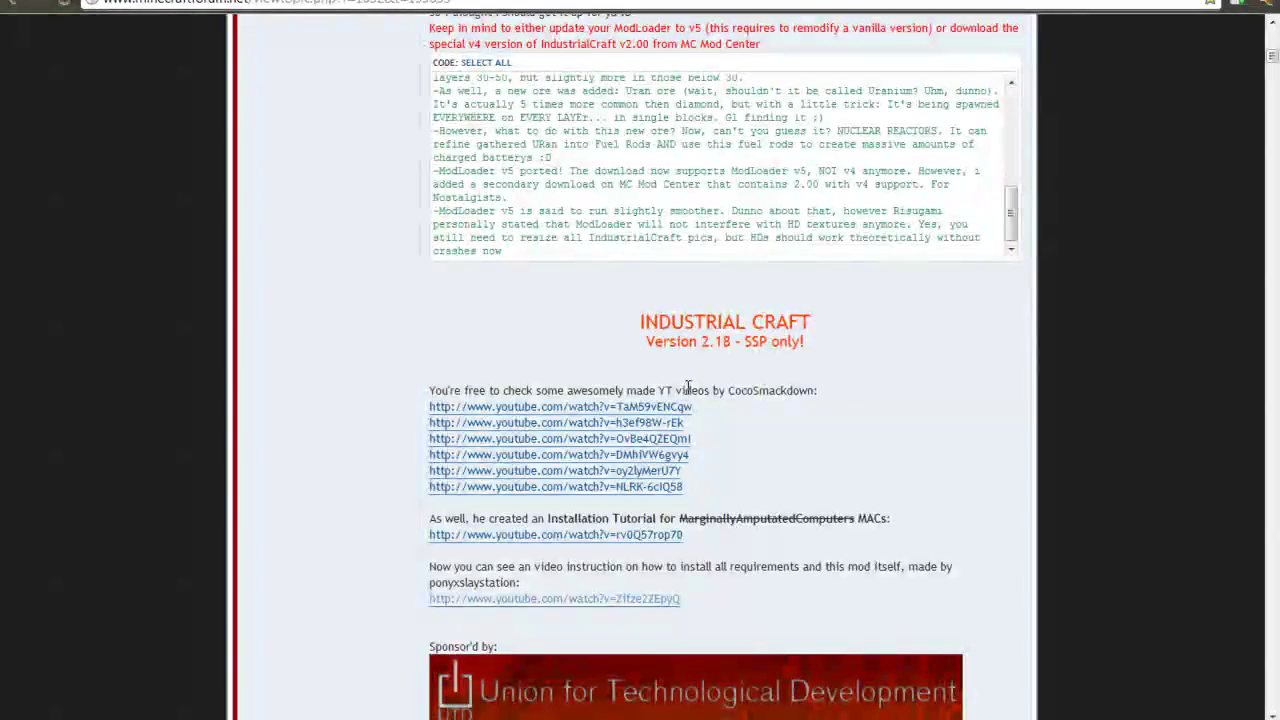
{"action": "scroll", "coordinate": [886, 357], "scroll_direction": "down", "scroll_amount": 2}
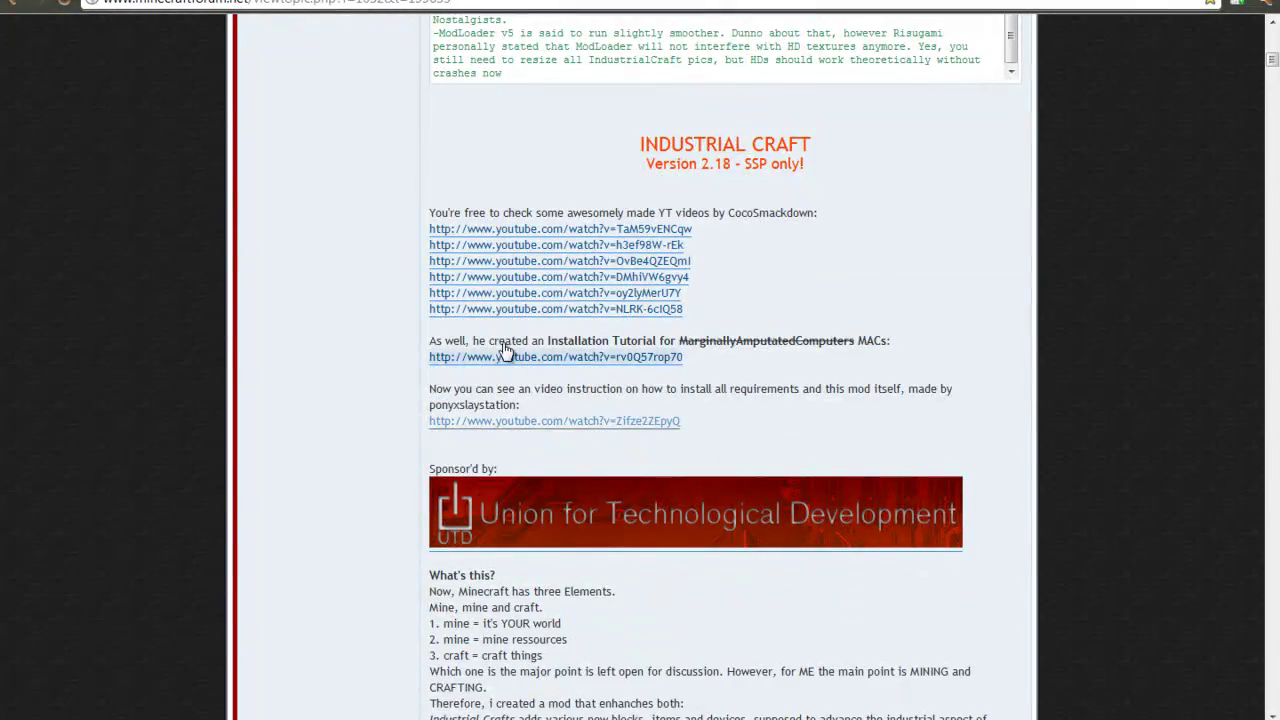
{"action": "scroll", "coordinate": [950, 283], "scroll_direction": "down", "scroll_amount": 6}
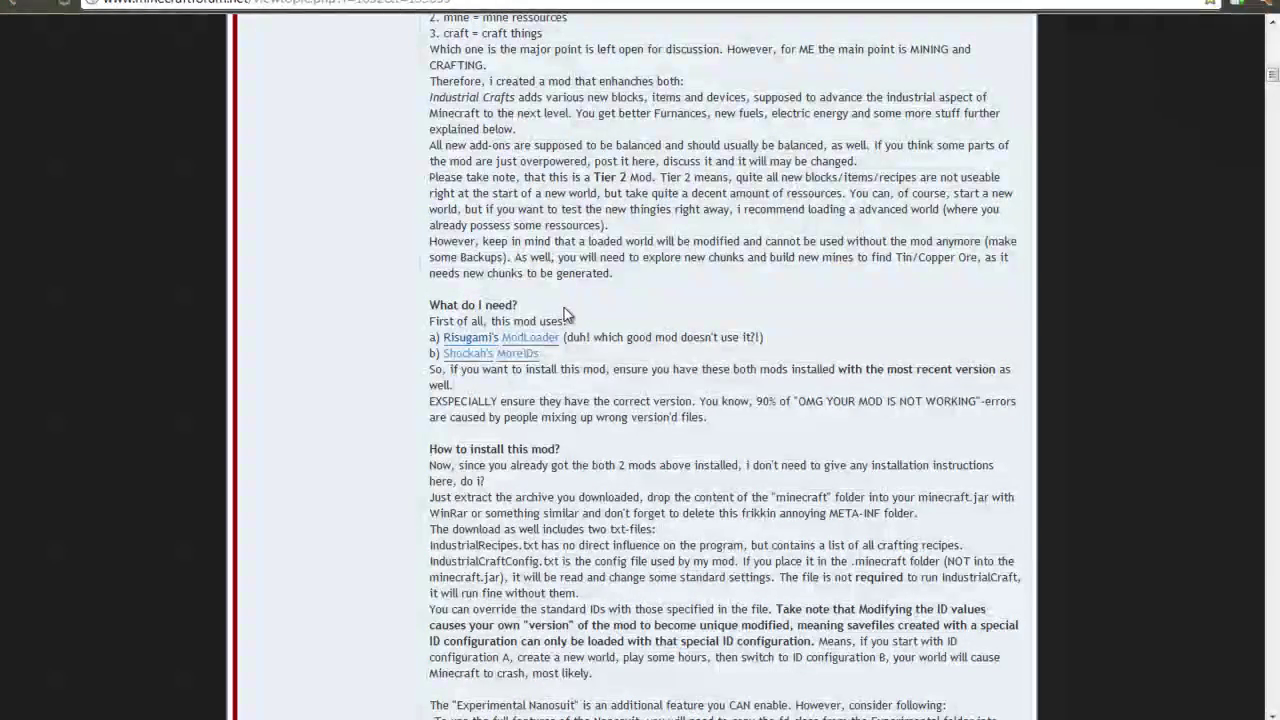
{"action": "scroll", "coordinate": [582, 293], "scroll_direction": "down", "scroll_amount": 8}
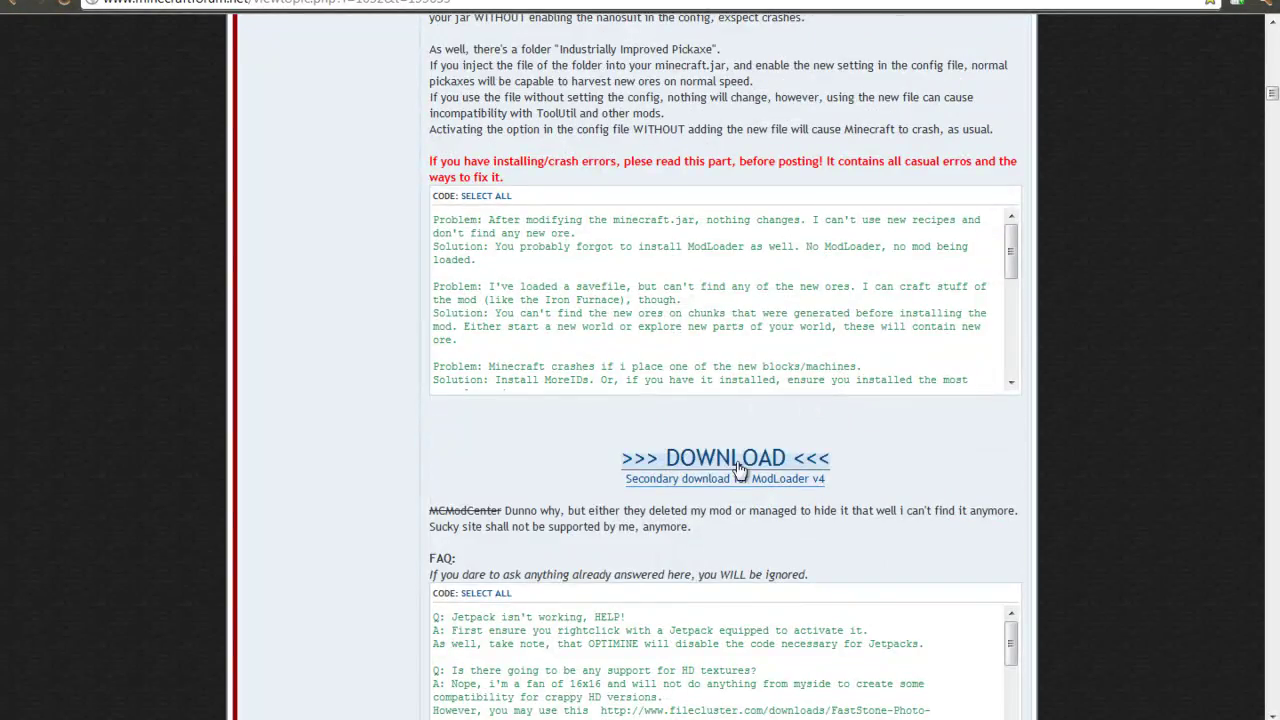
{"action": "scroll", "coordinate": [257, 117], "scroll_direction": "up", "scroll_amount": 8}
{"action": "scroll", "coordinate": [370, 183], "scroll_direction": "up", "scroll_amount": 4}
{"action": "scroll", "coordinate": [390, 205], "scroll_direction": "down", "scroll_amount": 2}
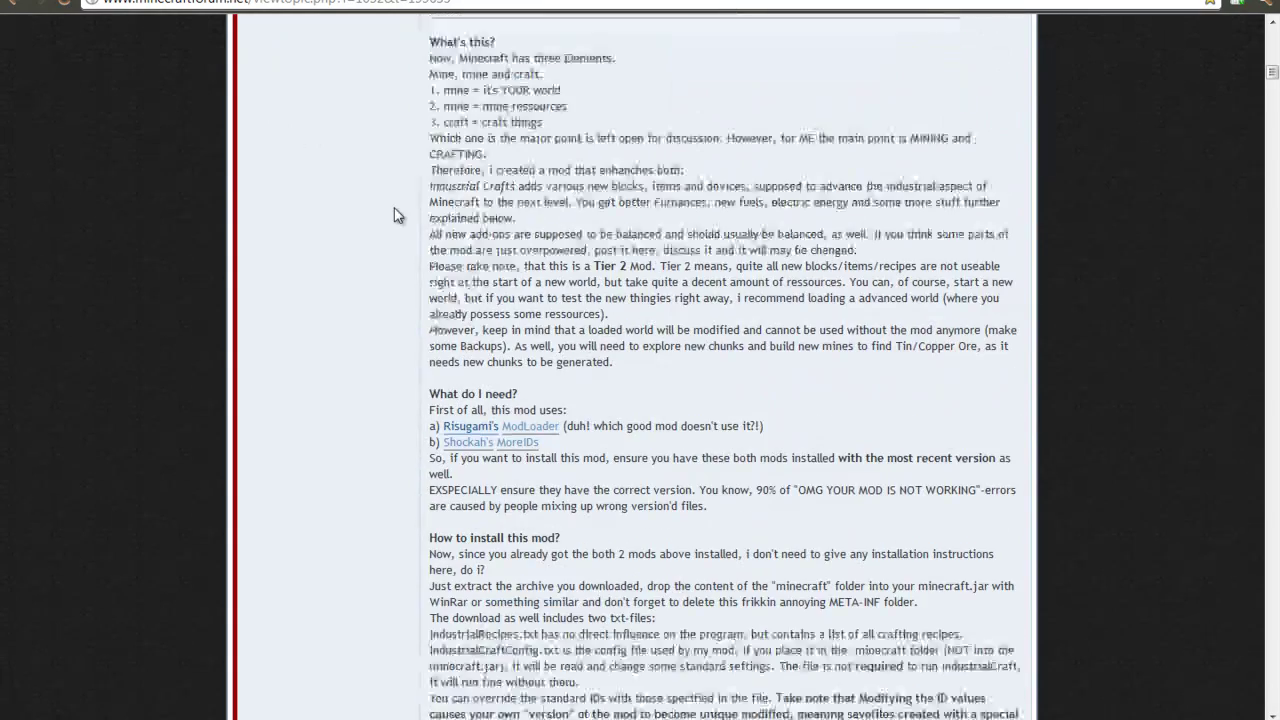
Open the ModLoader and MoreIDs links from the post's requirements in new tabs and go to Risugami's mods thread.
{"action": "right_click", "coordinate": [517, 430]}
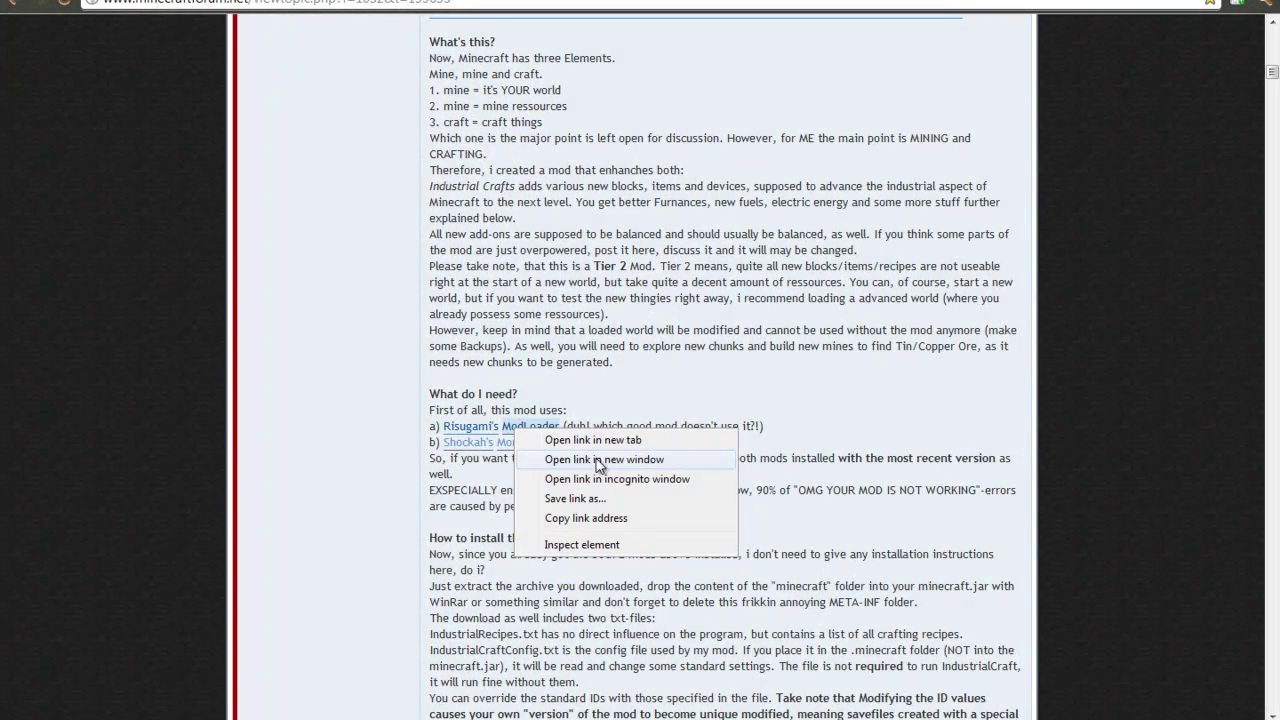
{"action": "left_click", "coordinate": [638, 442]}
{"action": "right_click", "coordinate": [514, 447]}
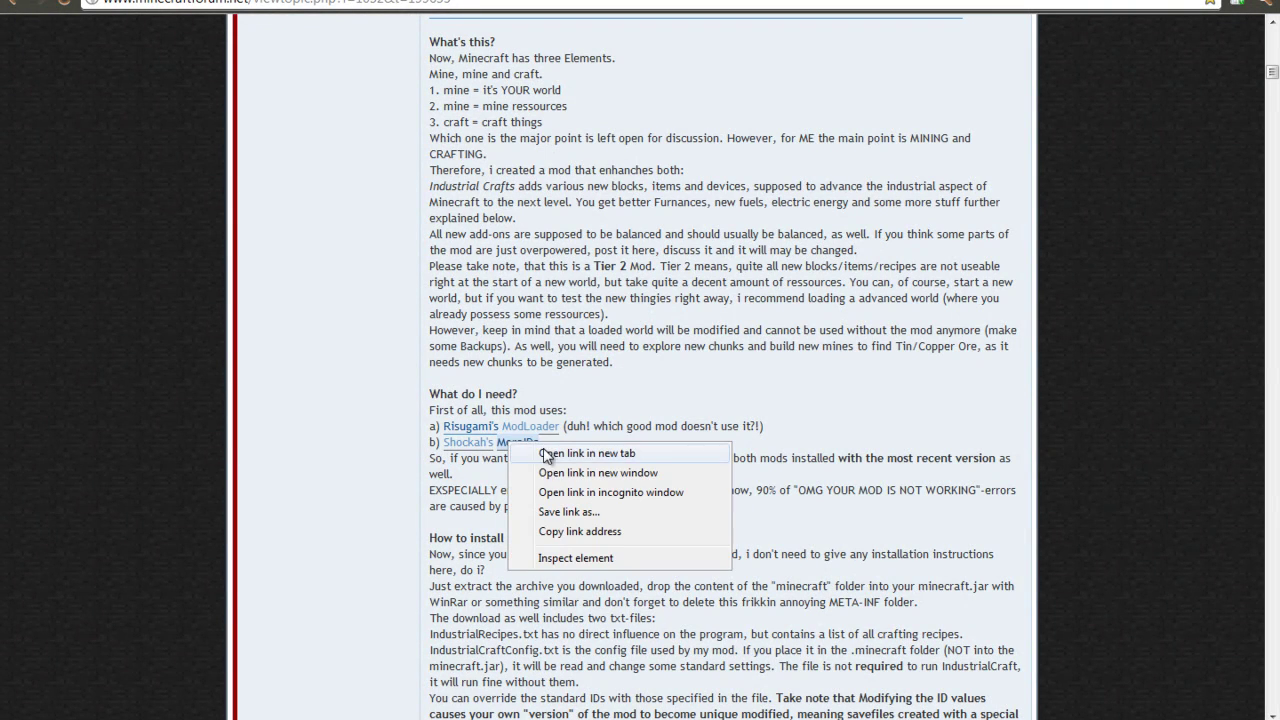
{"action": "left_click", "coordinate": [558, 455]}
{"action": "left_click", "coordinate": [528, 437]}
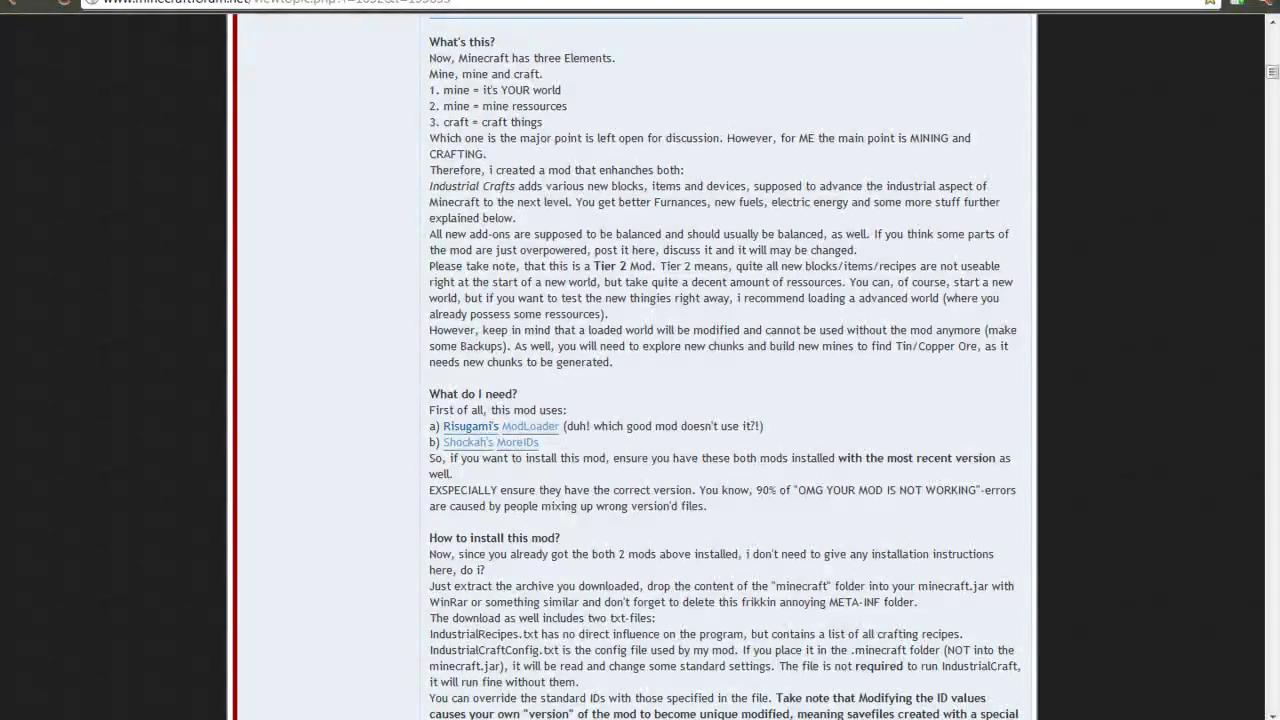
Download ModLoader v5 without the grass fix, open its zip archive in WinRAR and minimize the archive window.
{"action": "scroll", "coordinate": [673, 290], "scroll_direction": "down", "scroll_amount": 10}
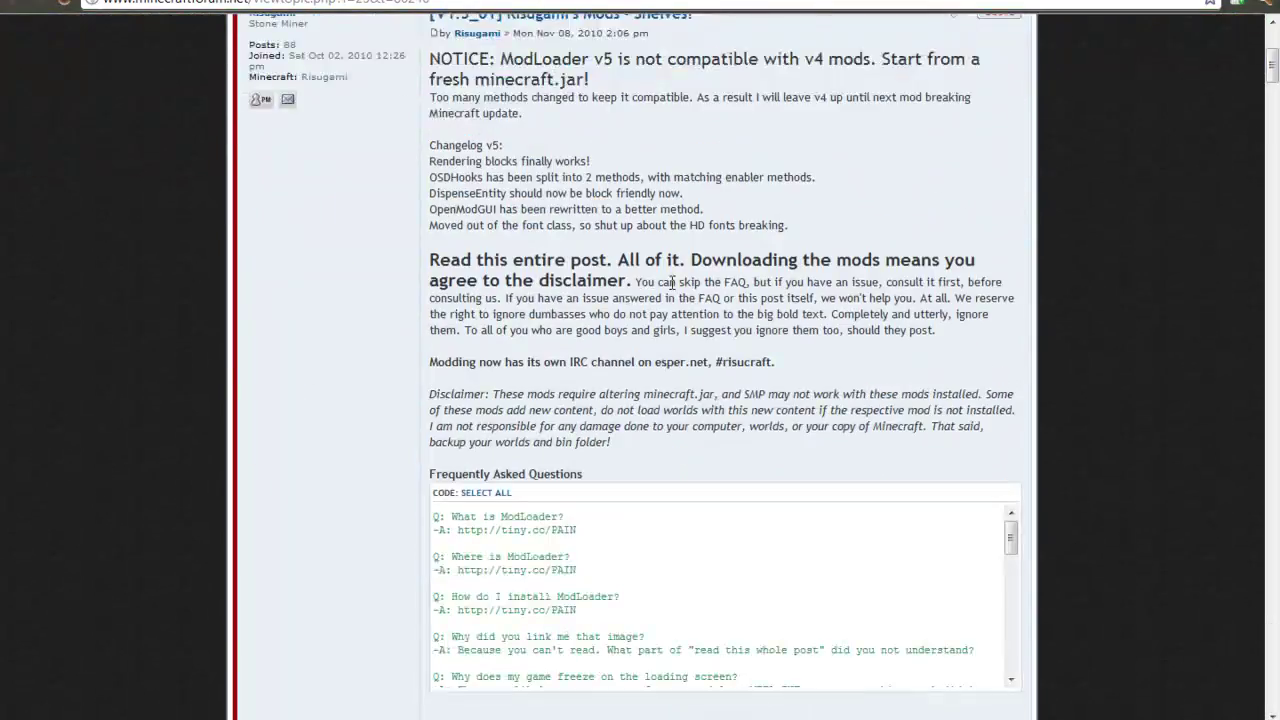
{"action": "scroll", "coordinate": [362, 190], "scroll_direction": "down", "scroll_amount": 5}
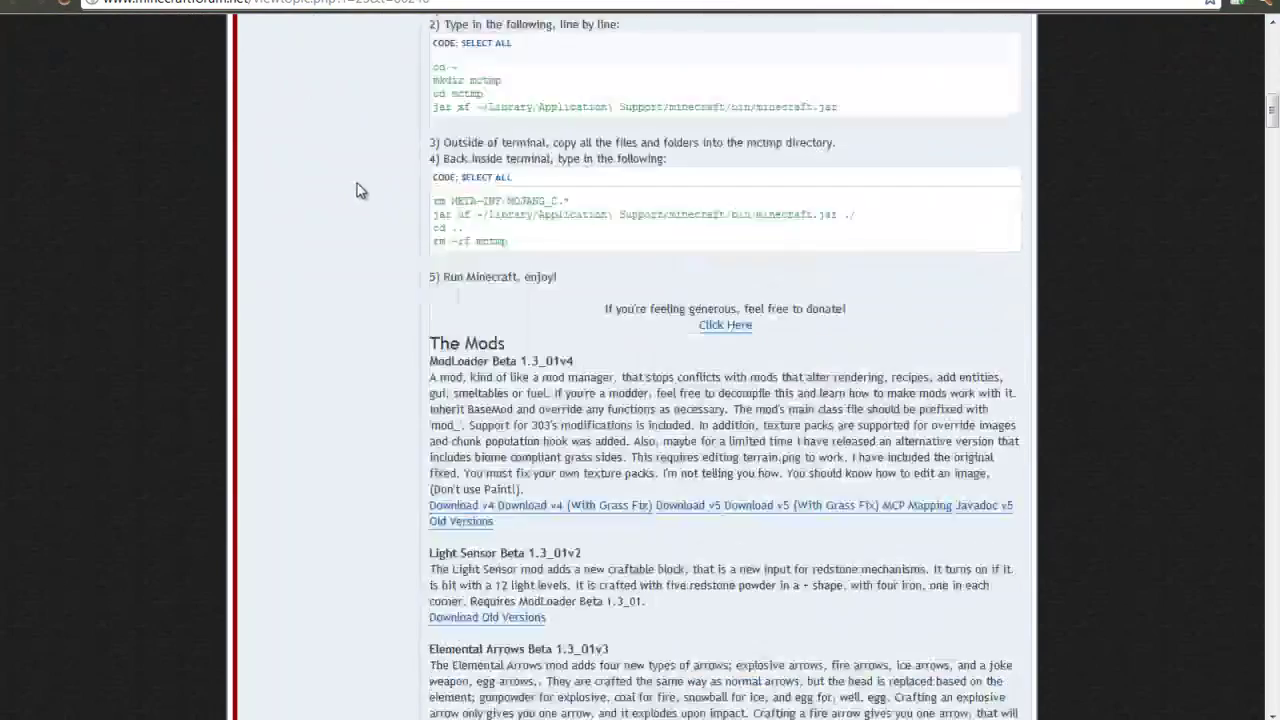
{"action": "scroll", "coordinate": [360, 191], "scroll_direction": "down", "scroll_amount": 1}
{"action": "left_click_drag", "start_coordinate": [433, 245], "coordinate": [686, 306]}
{"action": "left_click", "coordinate": [658, 330]}
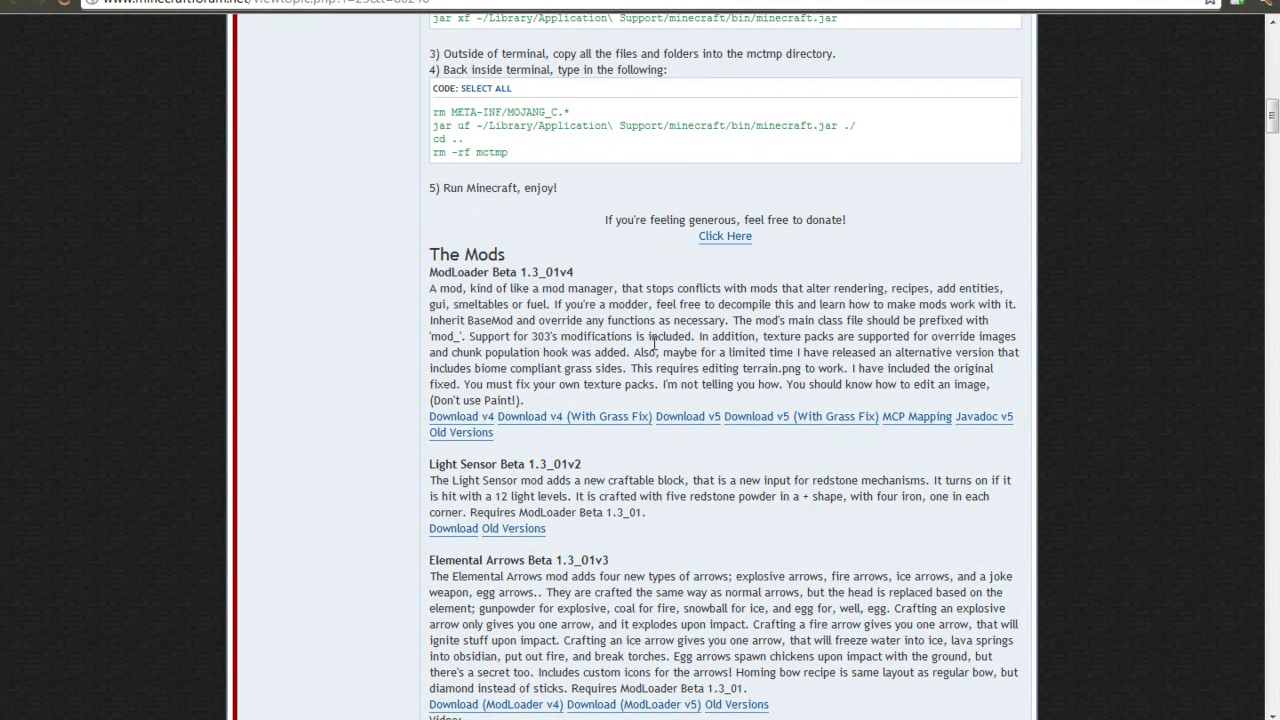
{"action": "mouse_move", "coordinate": [359, 405]}
{"action": "left_mouse_down"}
{"action": "mouse_move", "coordinate": [634, 420]}
{"action": "mouse_move", "coordinate": [655, 400]}
{"action": "left_mouse_up"}
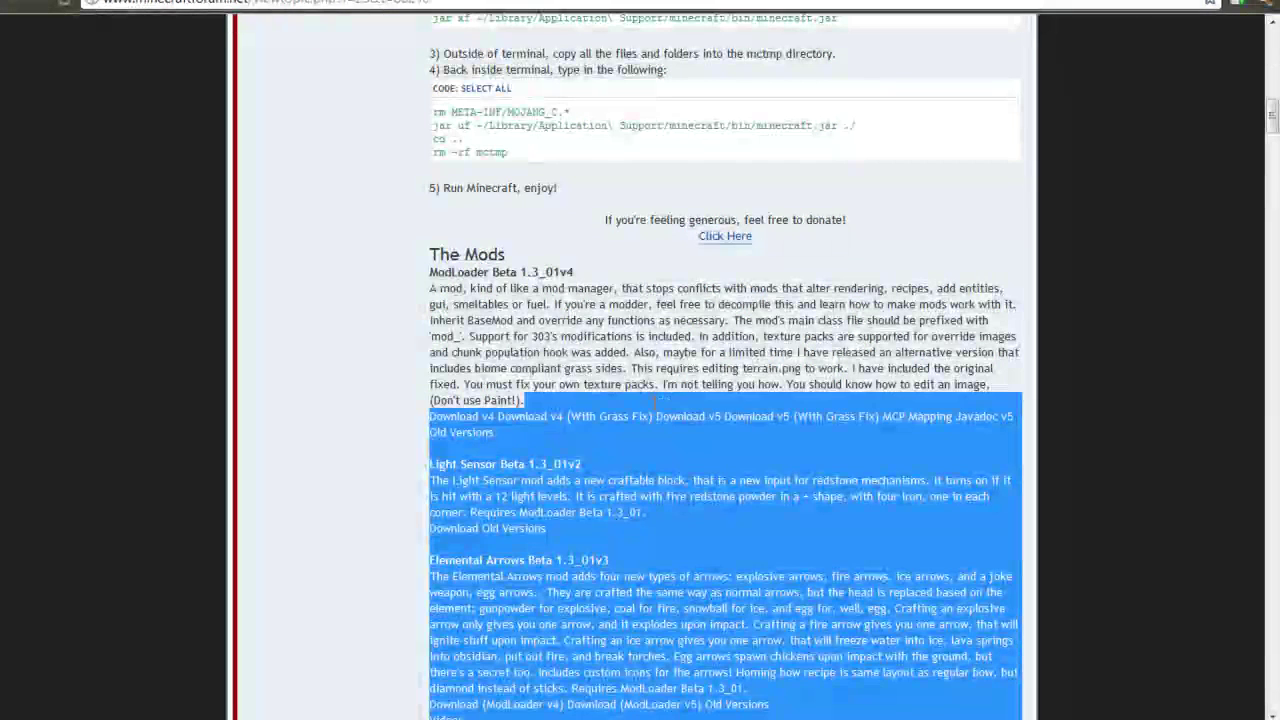
{"action": "left_click", "coordinate": [416, 405]}
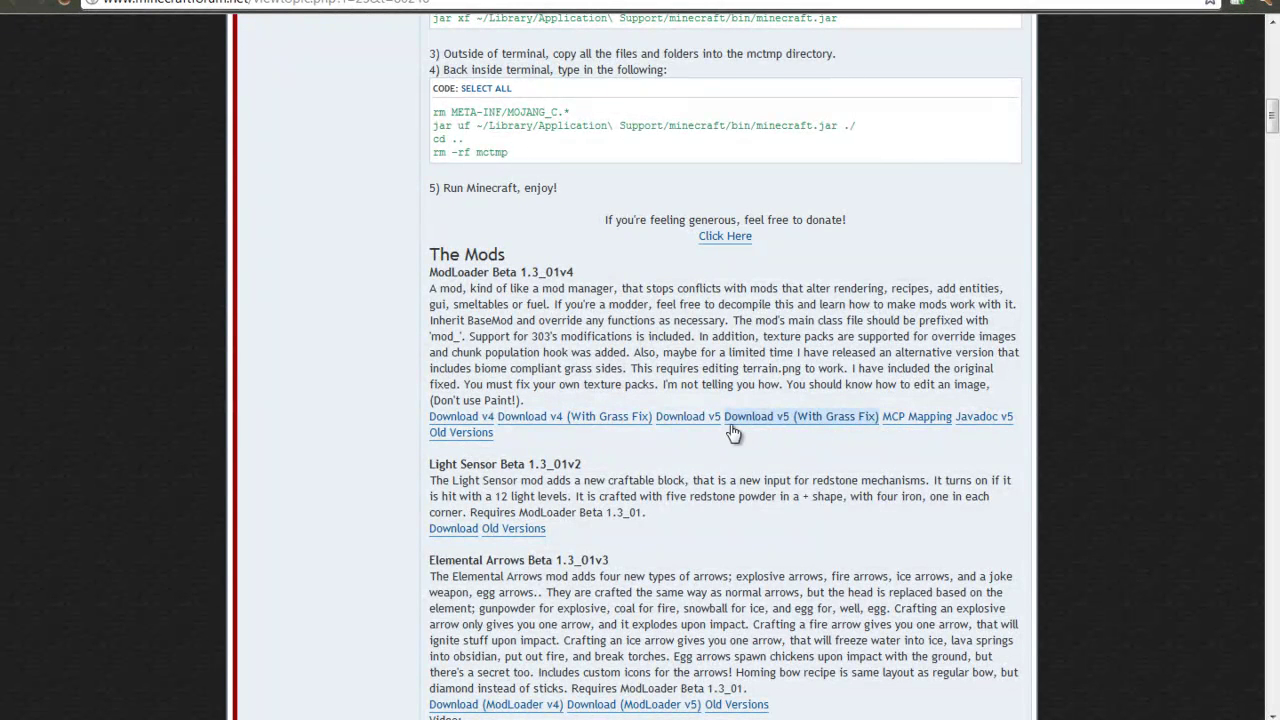
{"action": "left_click", "coordinate": [679, 422]}
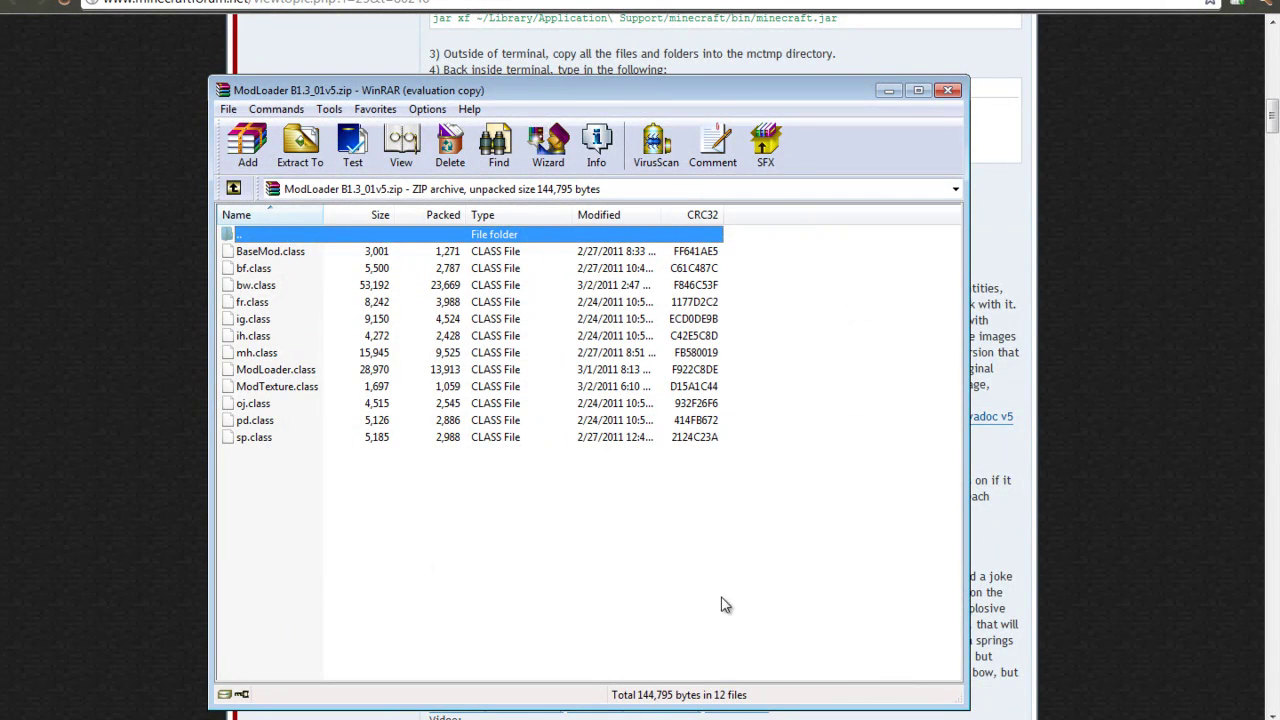
{"action": "left_click", "coordinate": [725, 605]}
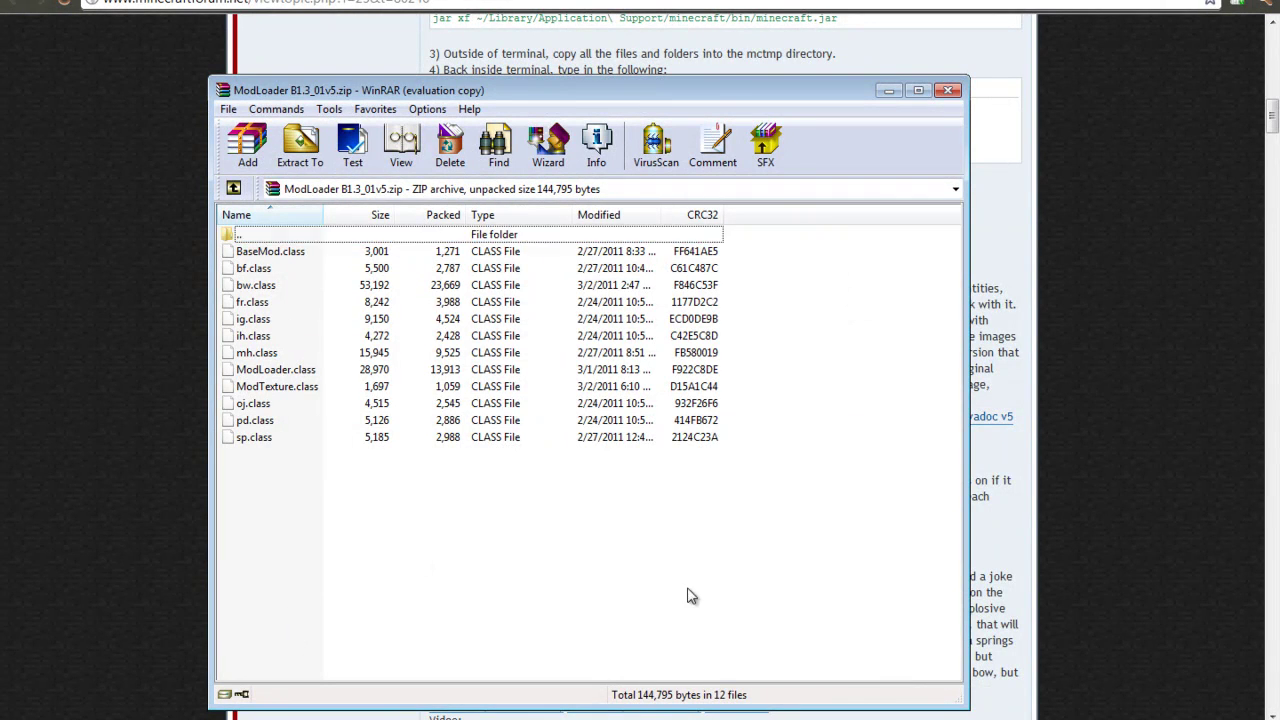
{"action": "left_click", "coordinate": [889, 91]}
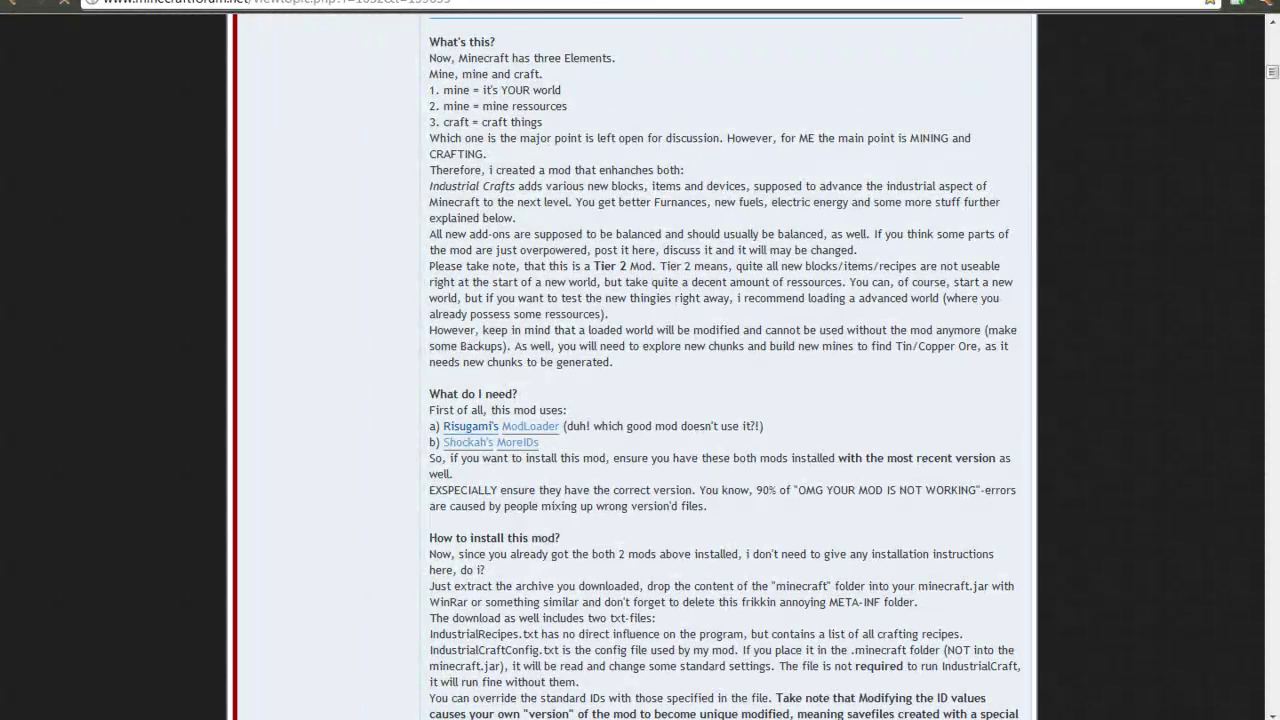
Go from the IndustrialCraft requirements to Shockah's mod list on Minecraft Mod Center through the MoreIDs link.
{"action": "left_click", "coordinate": [471, 443]}
{"action": "scroll", "coordinate": [420, 290], "scroll_direction": "down", "scroll_amount": 6}
{"action": "scroll", "coordinate": [420, 290], "scroll_direction": "up", "scroll_amount": 7}
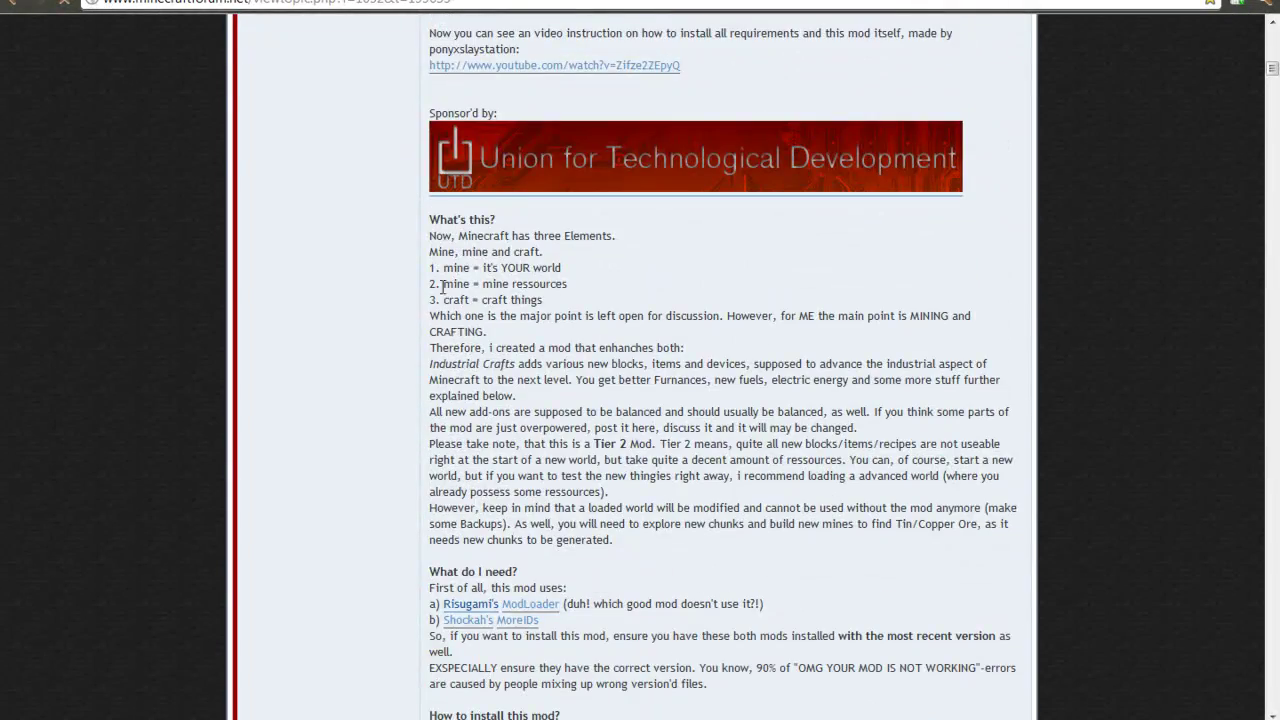
{"action": "scroll", "coordinate": [446, 288], "scroll_direction": "down", "scroll_amount": 4}
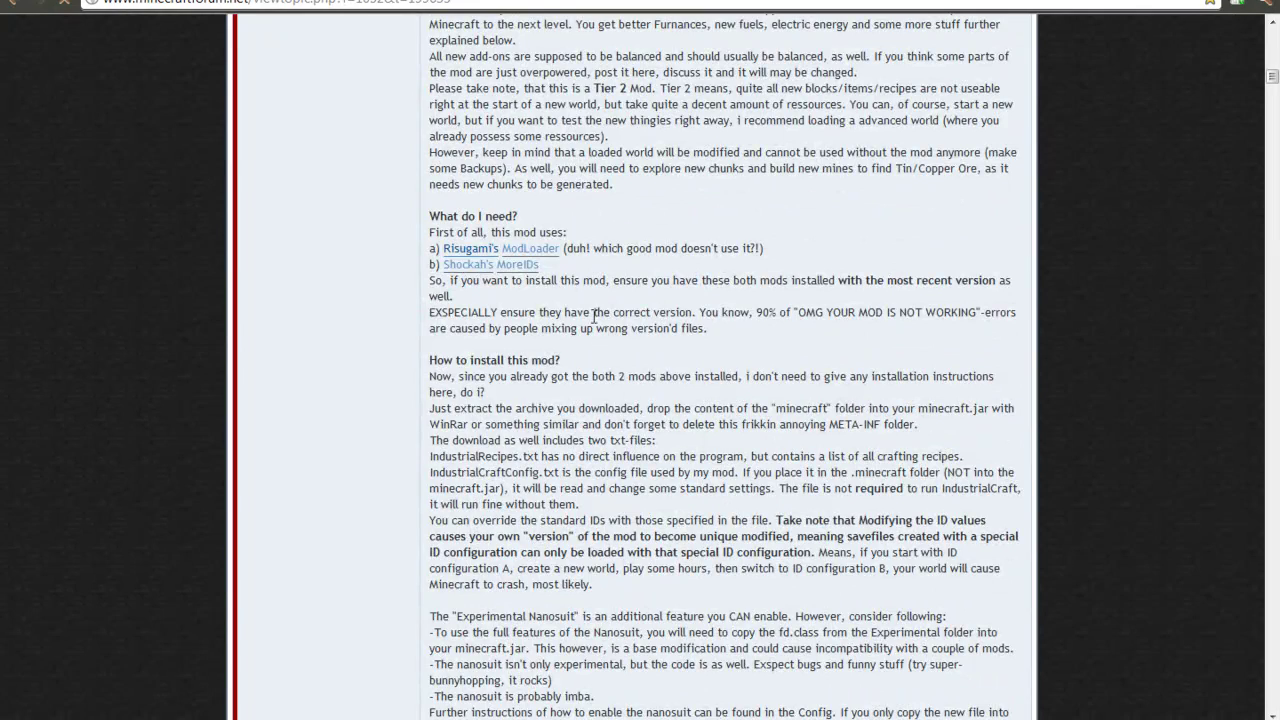
{"action": "right_click", "coordinate": [525, 265]}
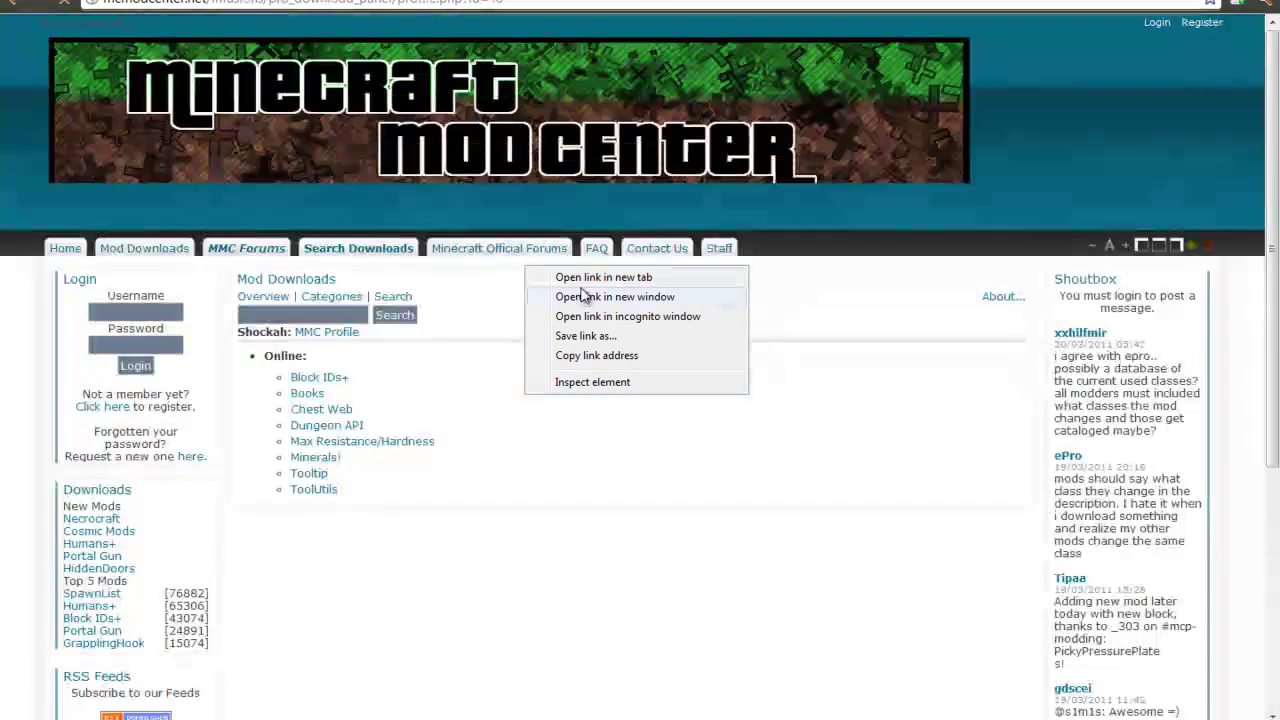
{"action": "left_click", "coordinate": [585, 608]}
Open the Block IDs+ entry in Shockah's list of mods.
{"action": "scroll", "coordinate": [450, 434], "scroll_direction": "down", "scroll_amount": 1}
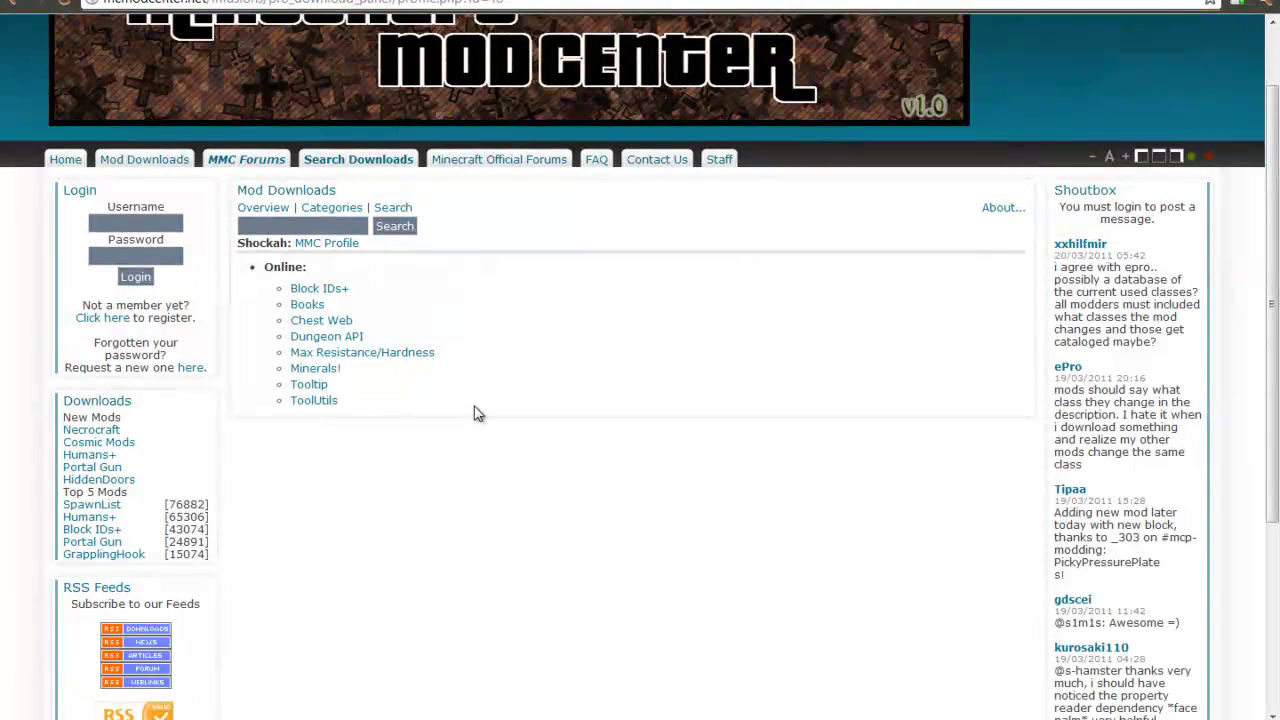
{"action": "scroll", "coordinate": [731, 359], "scroll_direction": "up", "scroll_amount": 1}
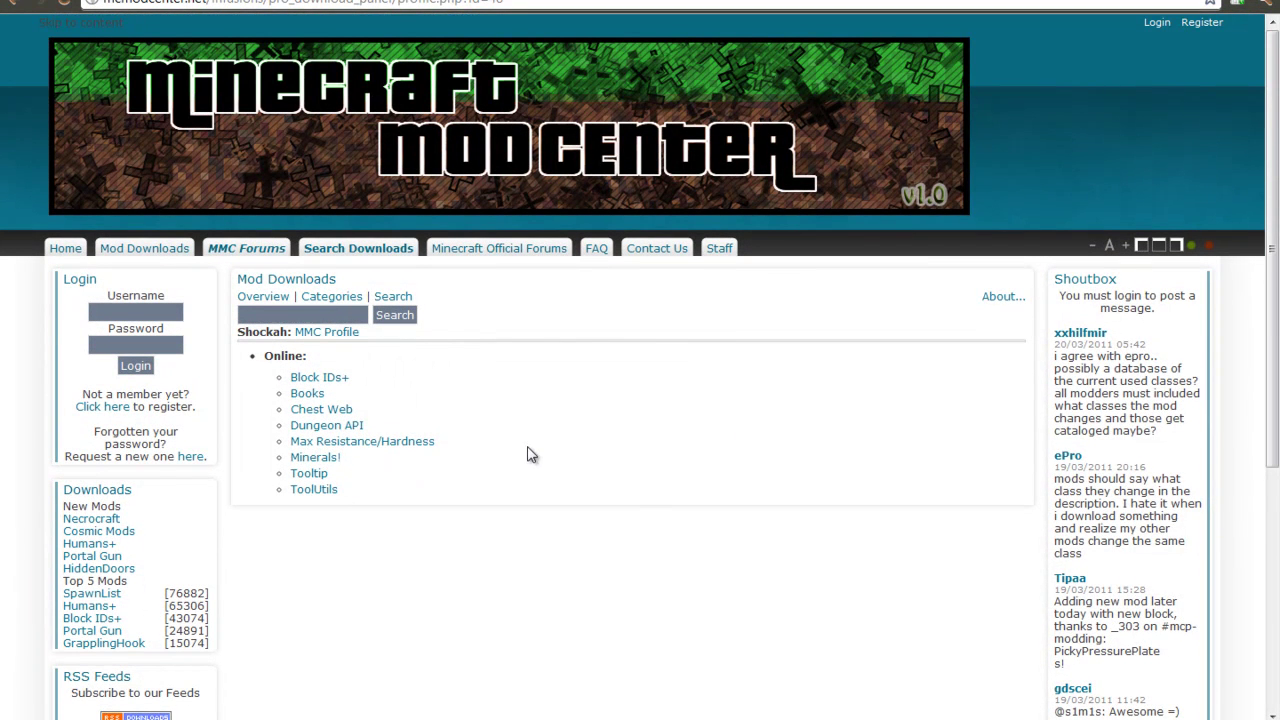
{"action": "left_click_drag", "start_coordinate": [373, 372], "coordinate": [283, 377]}
{"action": "left_click", "coordinate": [389, 393]}
{"action": "left_click", "coordinate": [326, 380]}
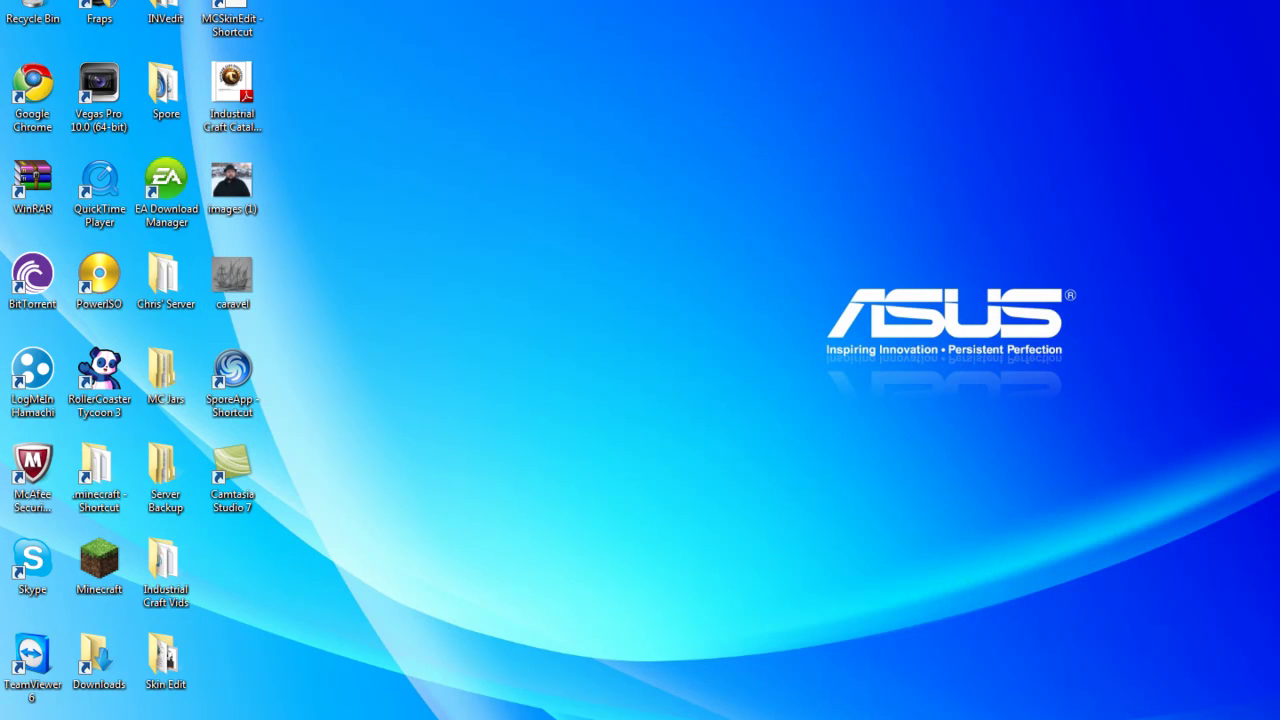
Search Windows for %appdata% and open the Roaming folder.
{"action": "key", "text": "super"}
{"action": "left_click", "coordinate": [99, 699]}
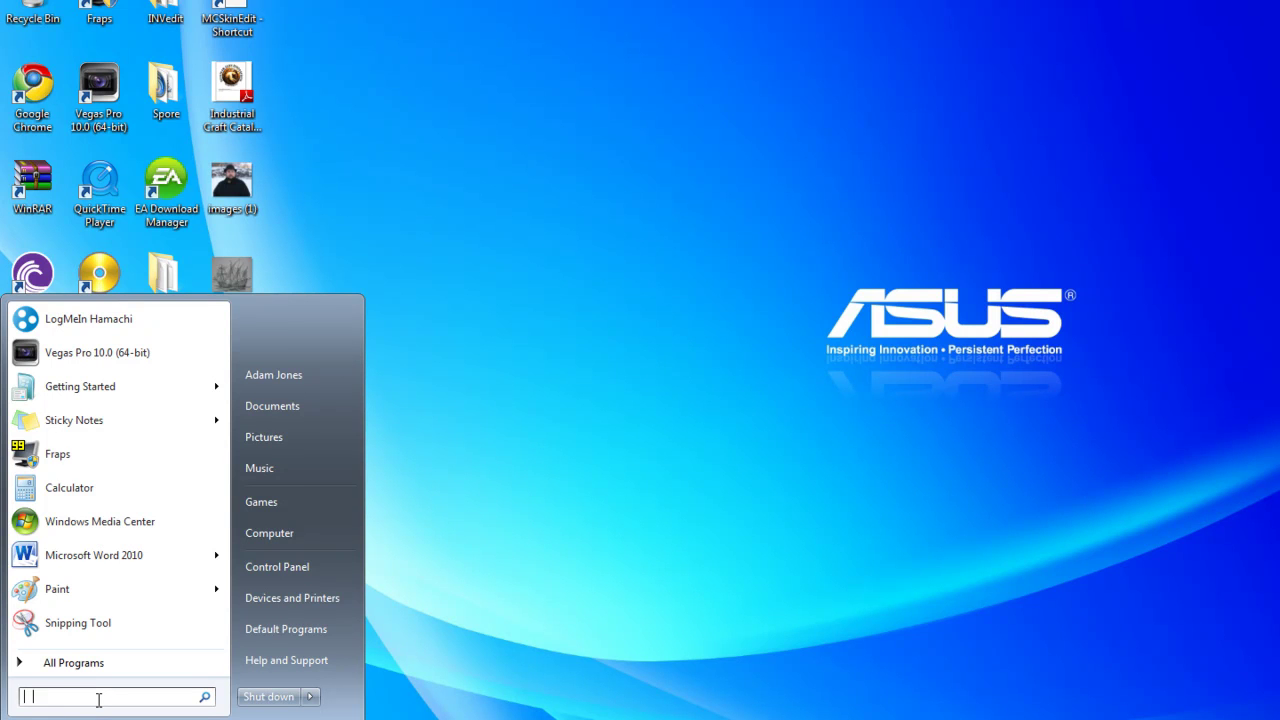
{"action": "type", "text": "%appdata%"}
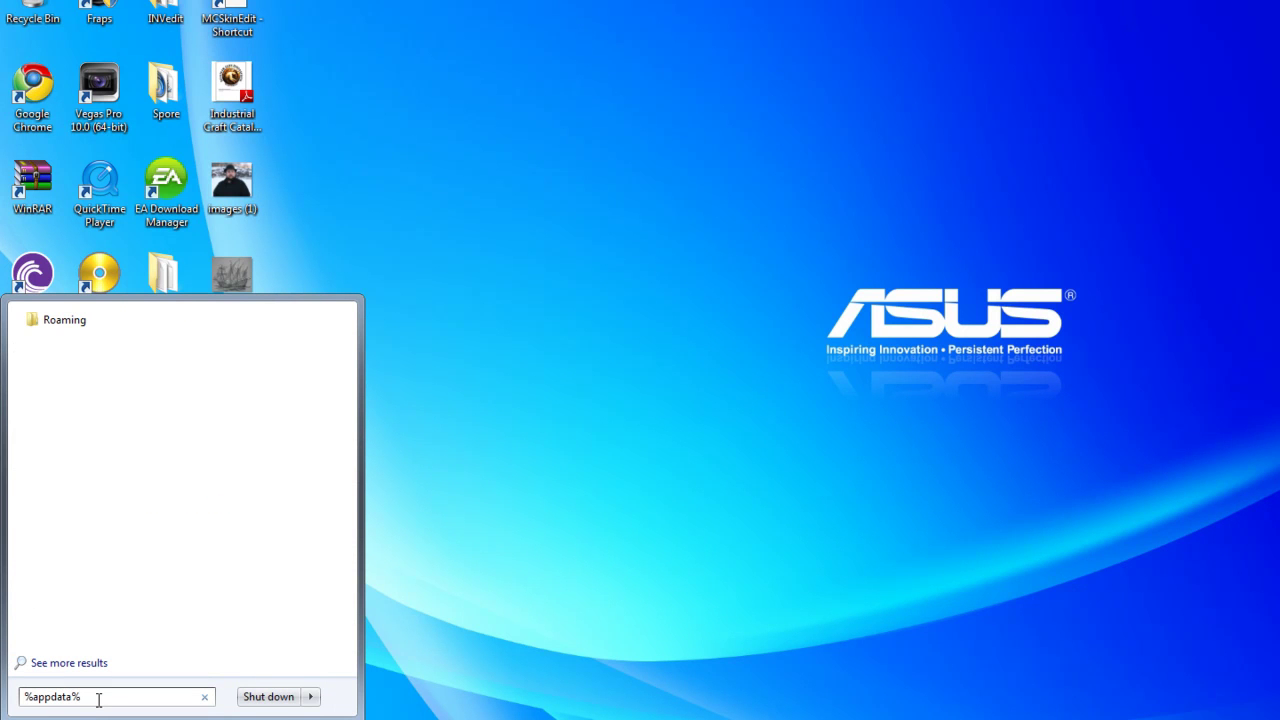
{"action": "left_click", "coordinate": [74, 320]}
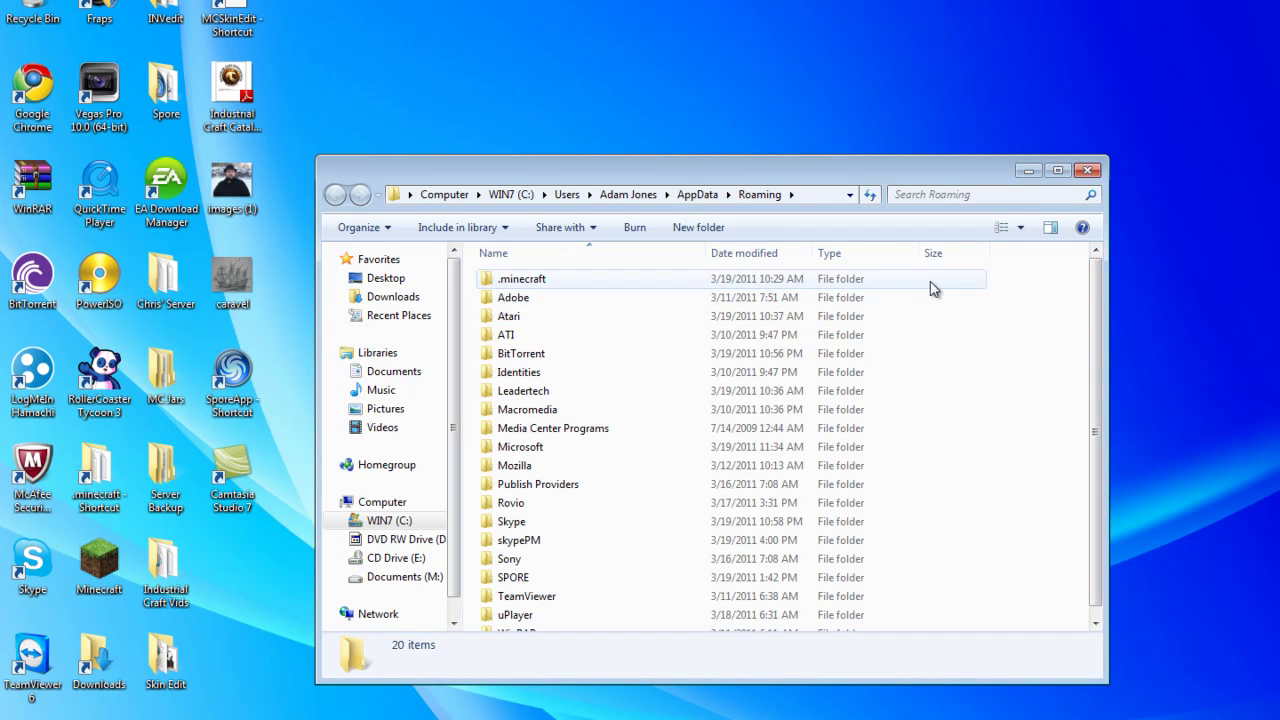
{"action": "left_click", "coordinate": [530, 282]}
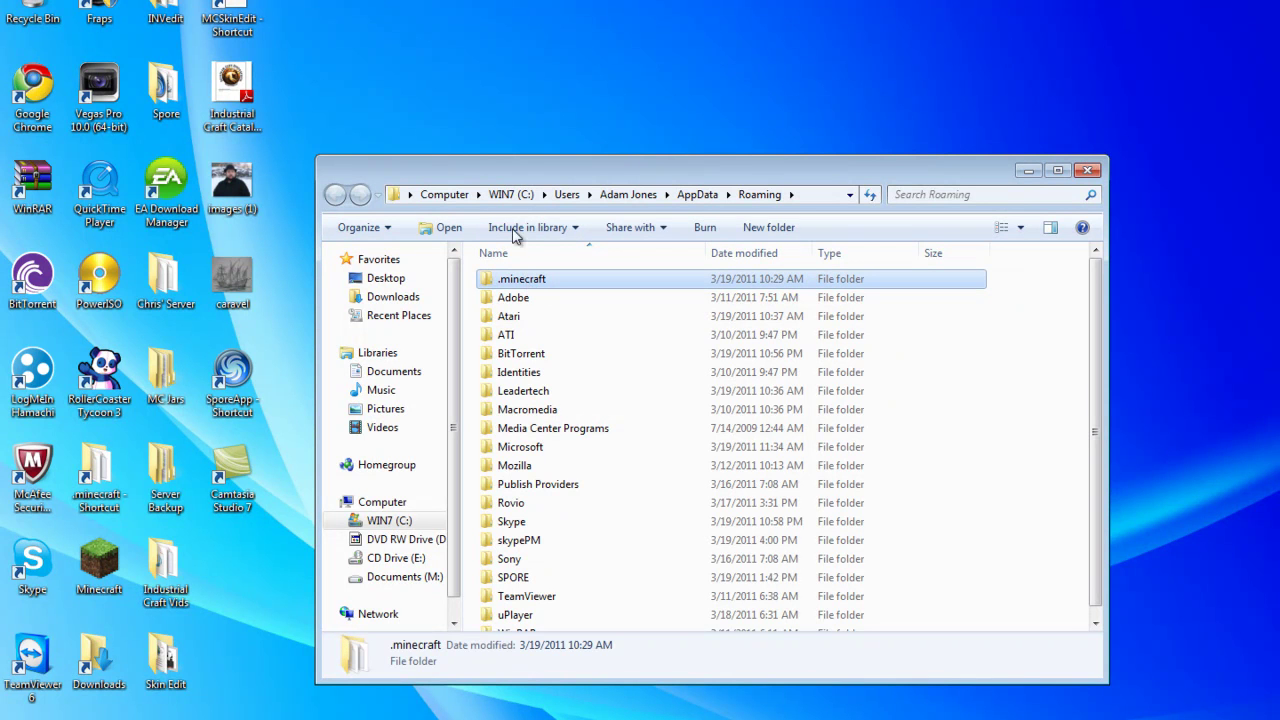
{"action": "right_click", "coordinate": [518, 104]}
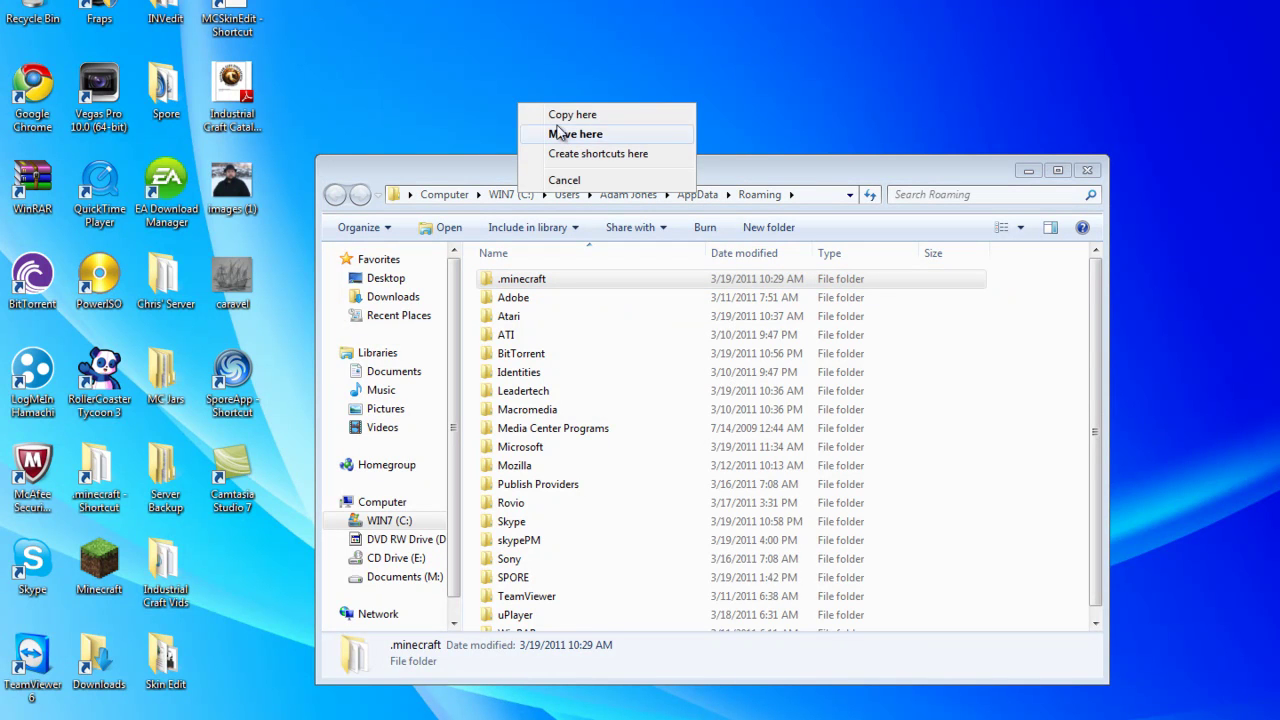
{"action": "left_click", "coordinate": [451, 90]}
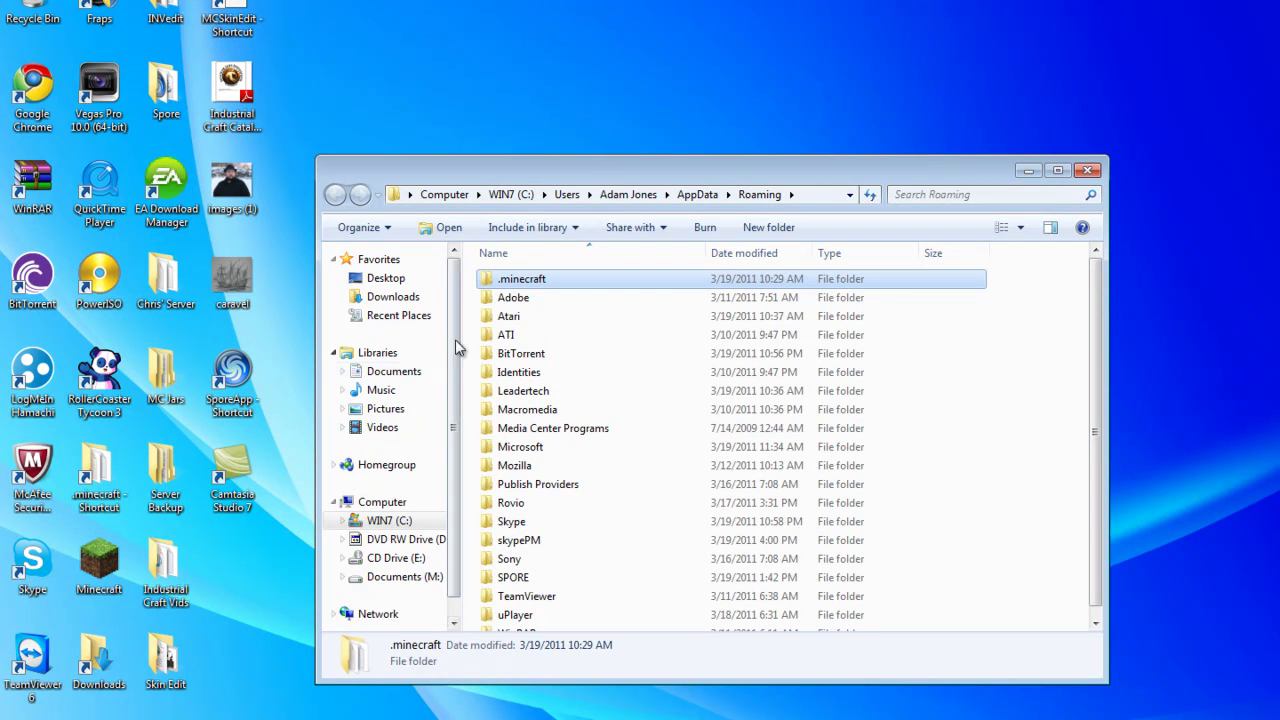
View the contents of the .minecraft folder and its bin subfolder, and close the folder window.
{"action": "double_click", "coordinate": [530, 281]}
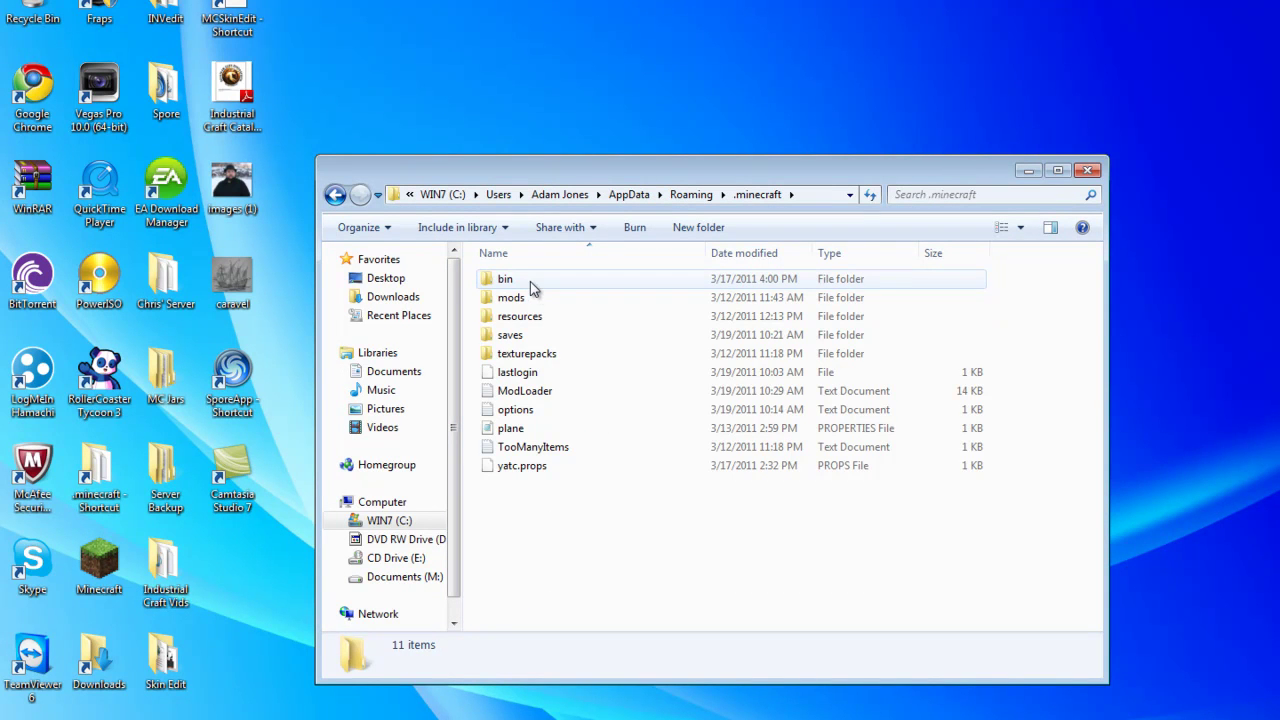
{"action": "left_click_drag", "start_coordinate": [533, 512], "coordinate": [522, 290]}
{"action": "left_click", "coordinate": [617, 571]}
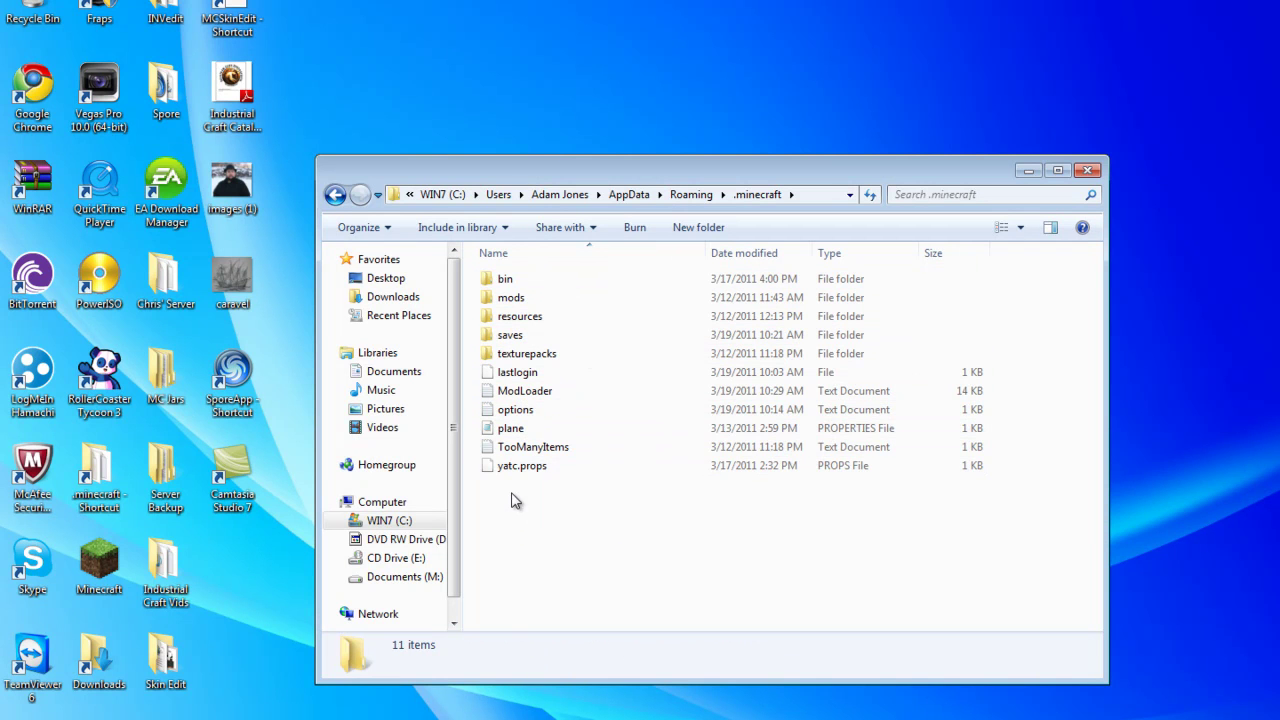
{"action": "double_click", "coordinate": [503, 286]}
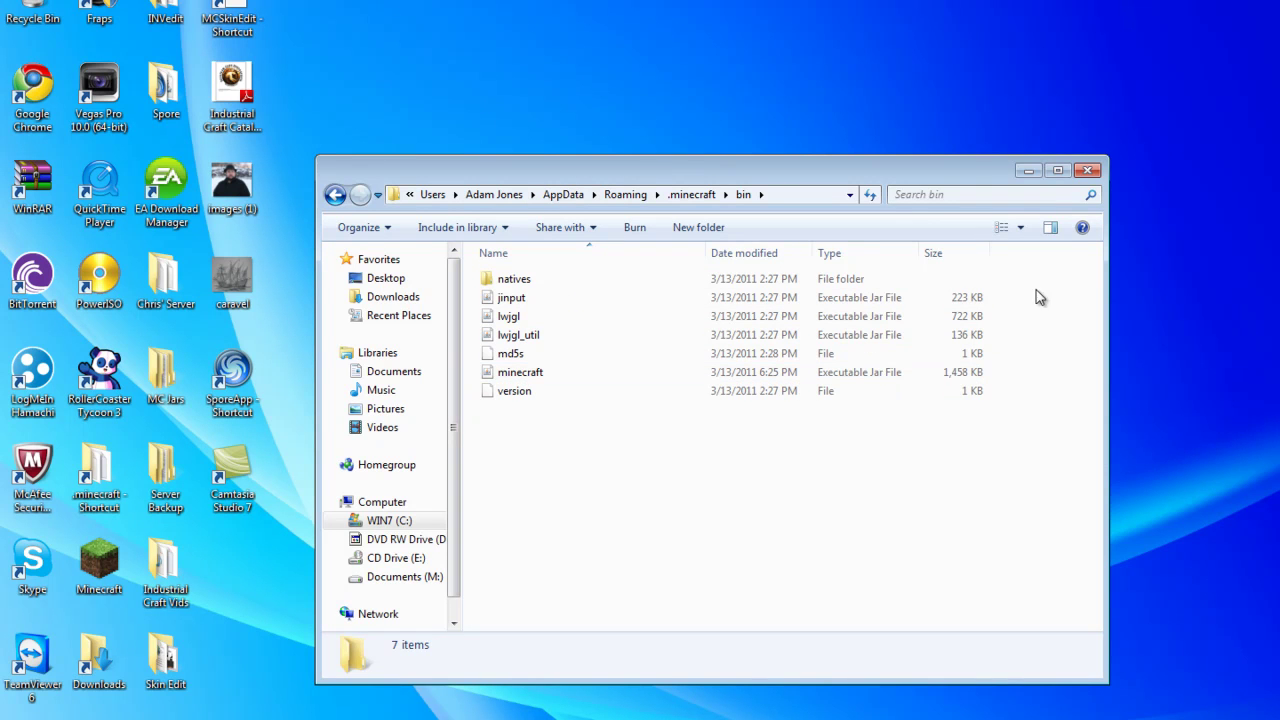
{"action": "left_click", "coordinate": [1093, 169]}
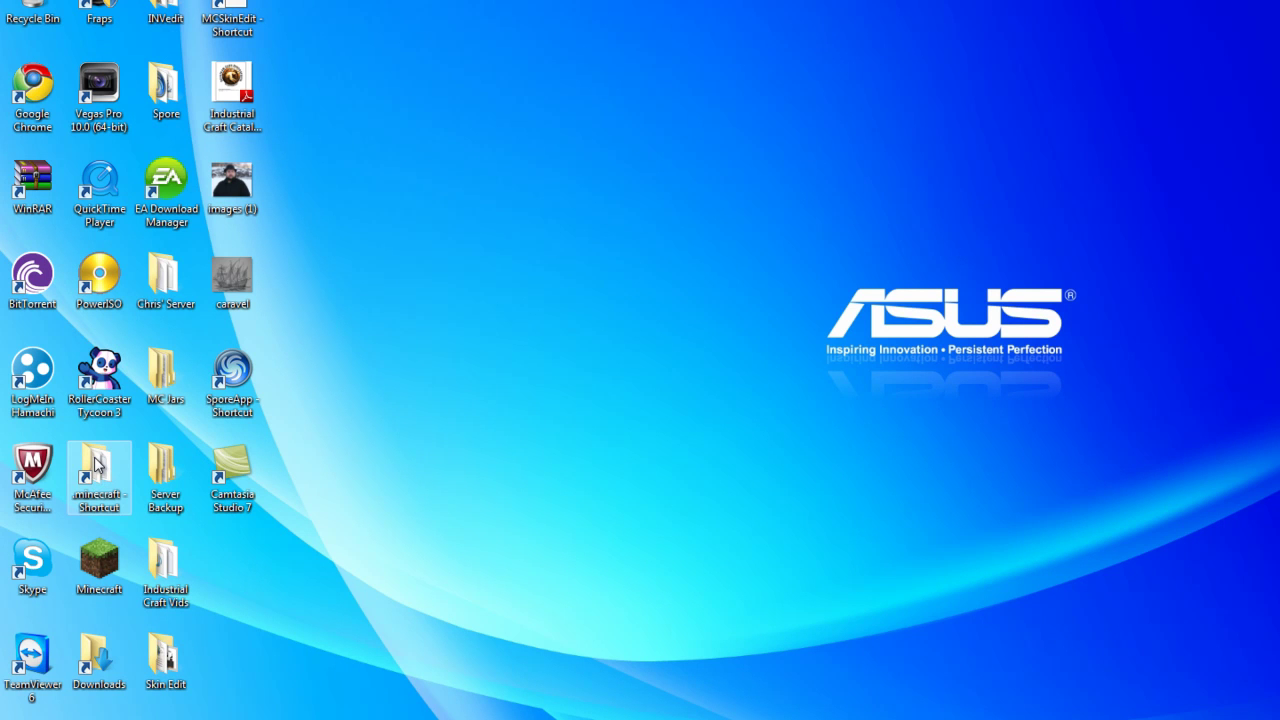
Open the MC Jars folder on the desktop.
{"action": "left_click_drag", "start_coordinate": [229, 703], "coordinate": [66, 350]}
{"action": "double_click", "coordinate": [165, 375]}
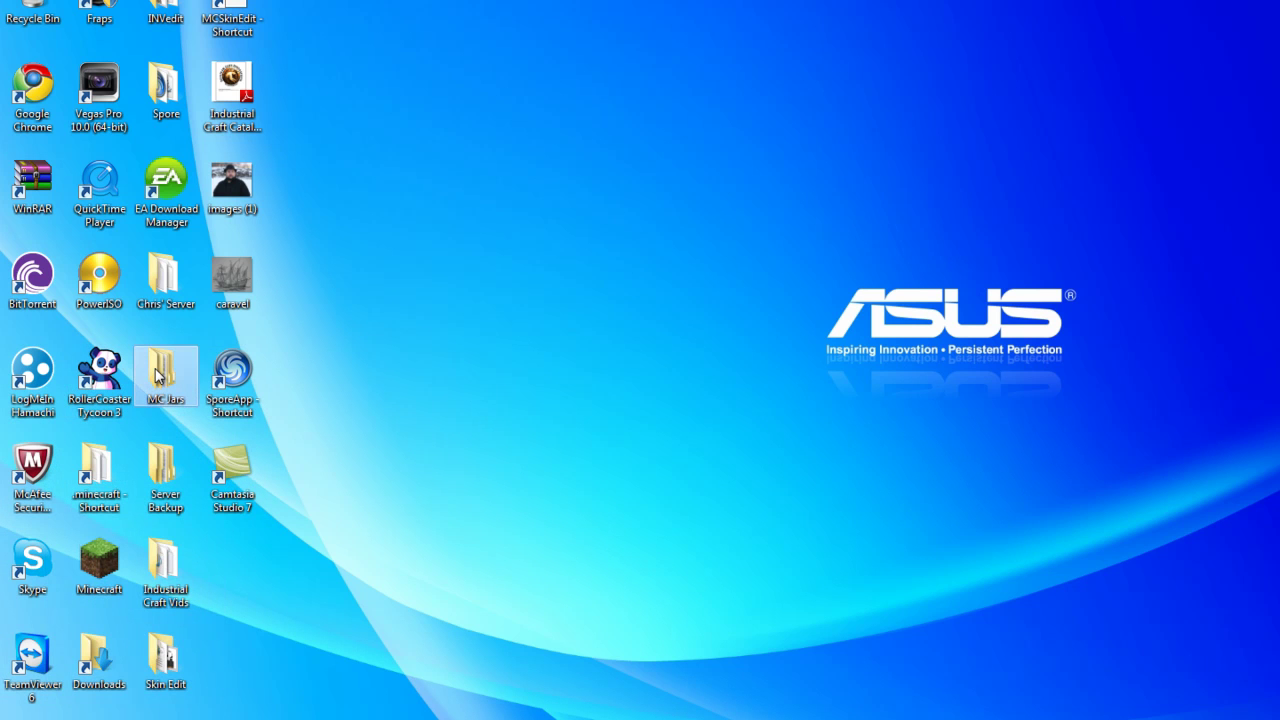
Open the Default Jar folder inside MC Jars.
{"action": "mouse_move", "coordinate": [571, 428]}
{"action": "left_mouse_down"}
{"action": "mouse_move", "coordinate": [531, 277]}
{"action": "mouse_move", "coordinate": [580, 434]}
{"action": "left_mouse_up"}
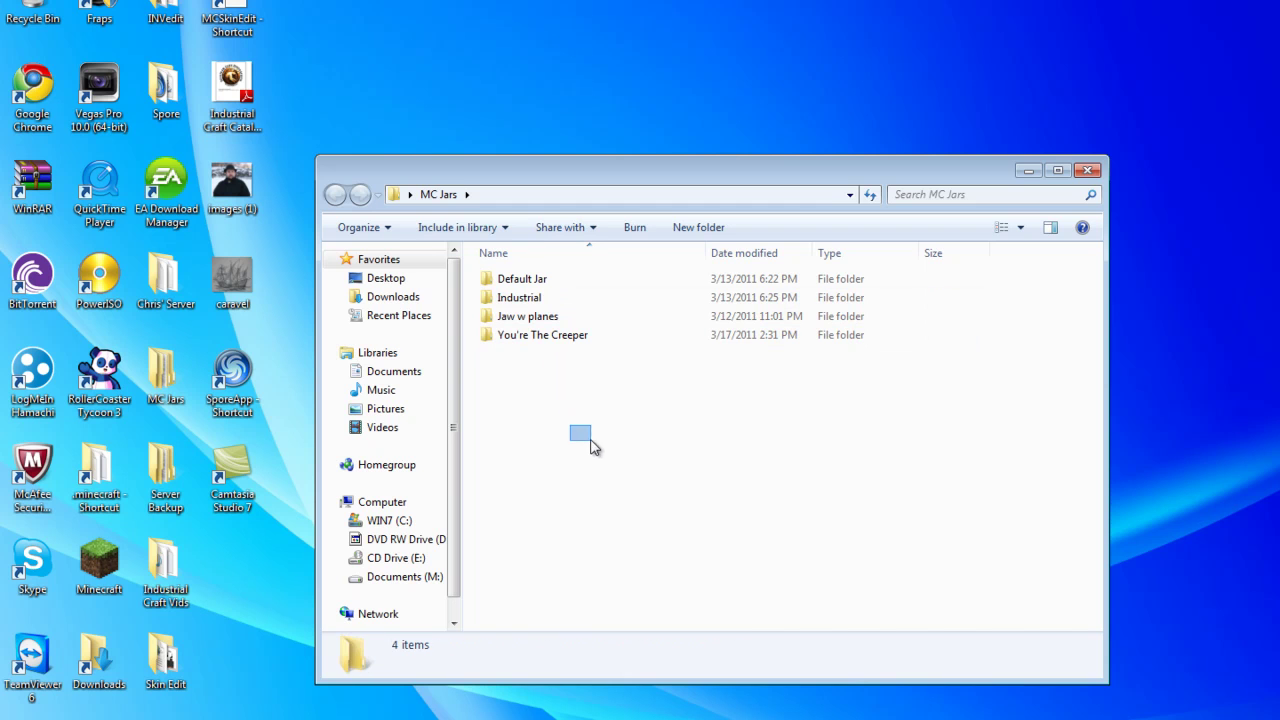
{"action": "double_click", "coordinate": [522, 282]}
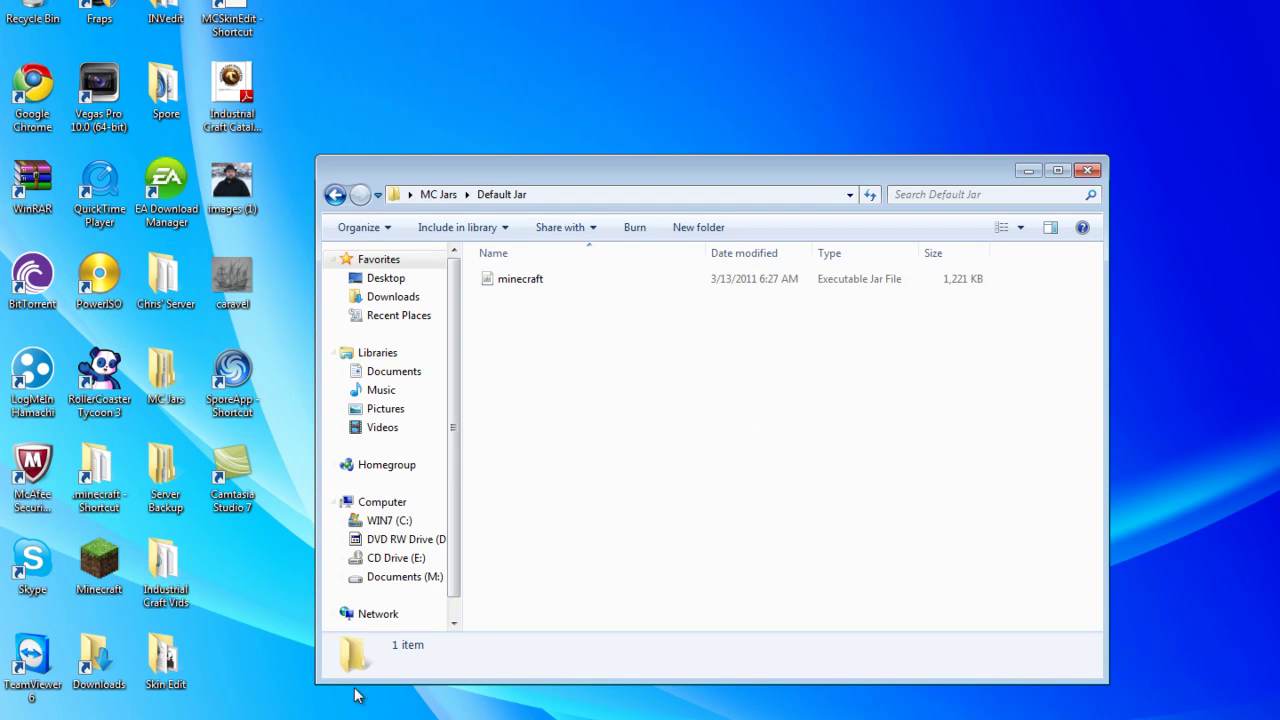
{"action": "left_click", "coordinate": [291, 715]}
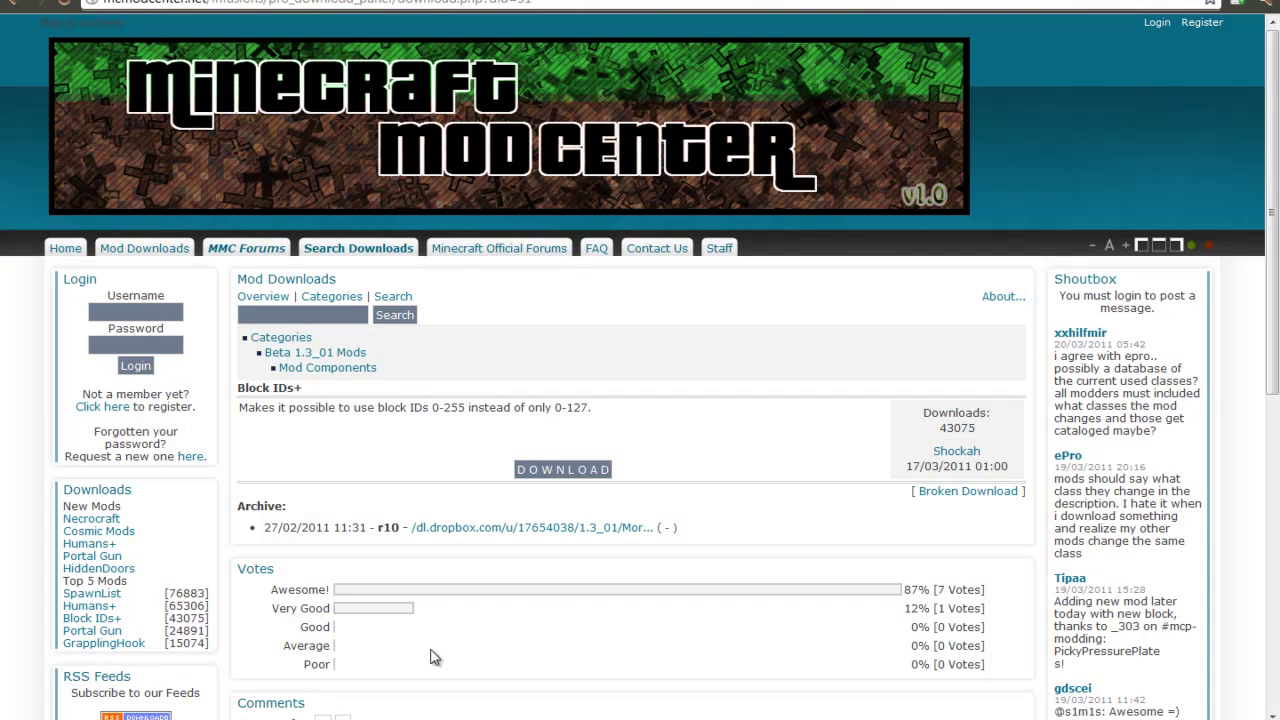
{"action": "scroll", "coordinate": [590, 547], "scroll_direction": "down", "scroll_amount": 2}
{"action": "scroll", "coordinate": [590, 553], "scroll_direction": "up", "scroll_amount": 2}
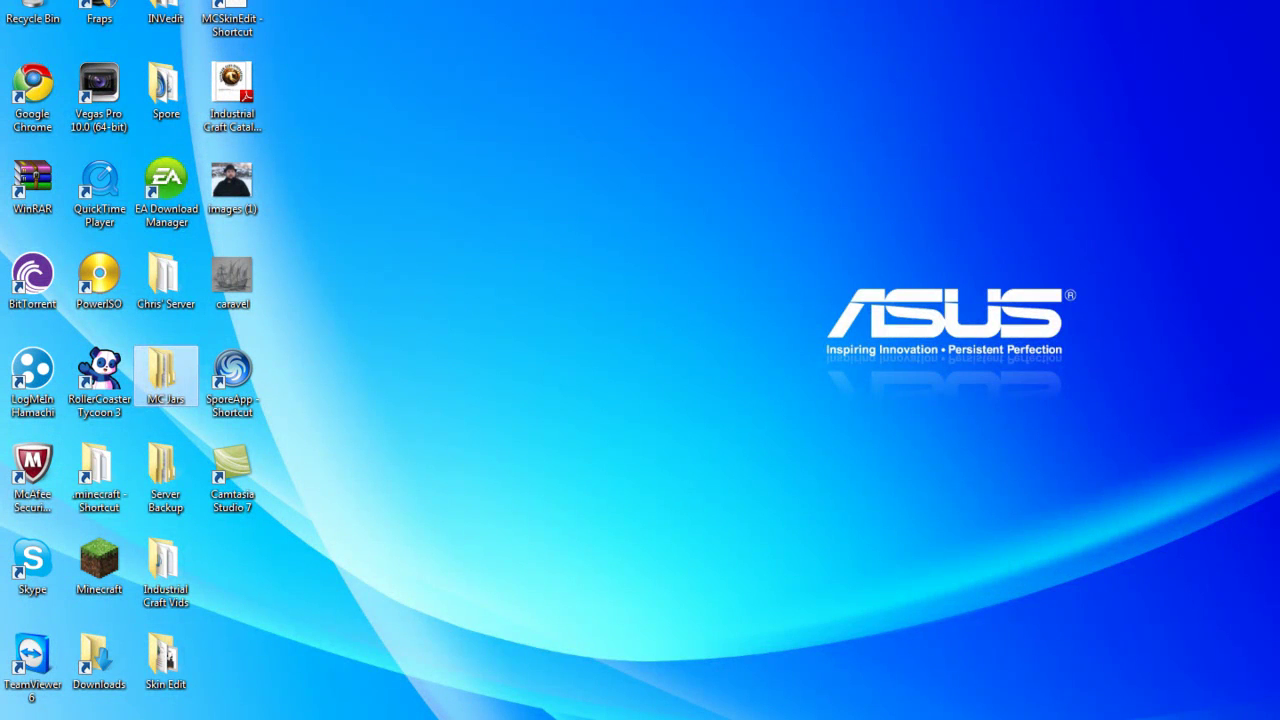
{"action": "left_click", "coordinate": [300, 719]}
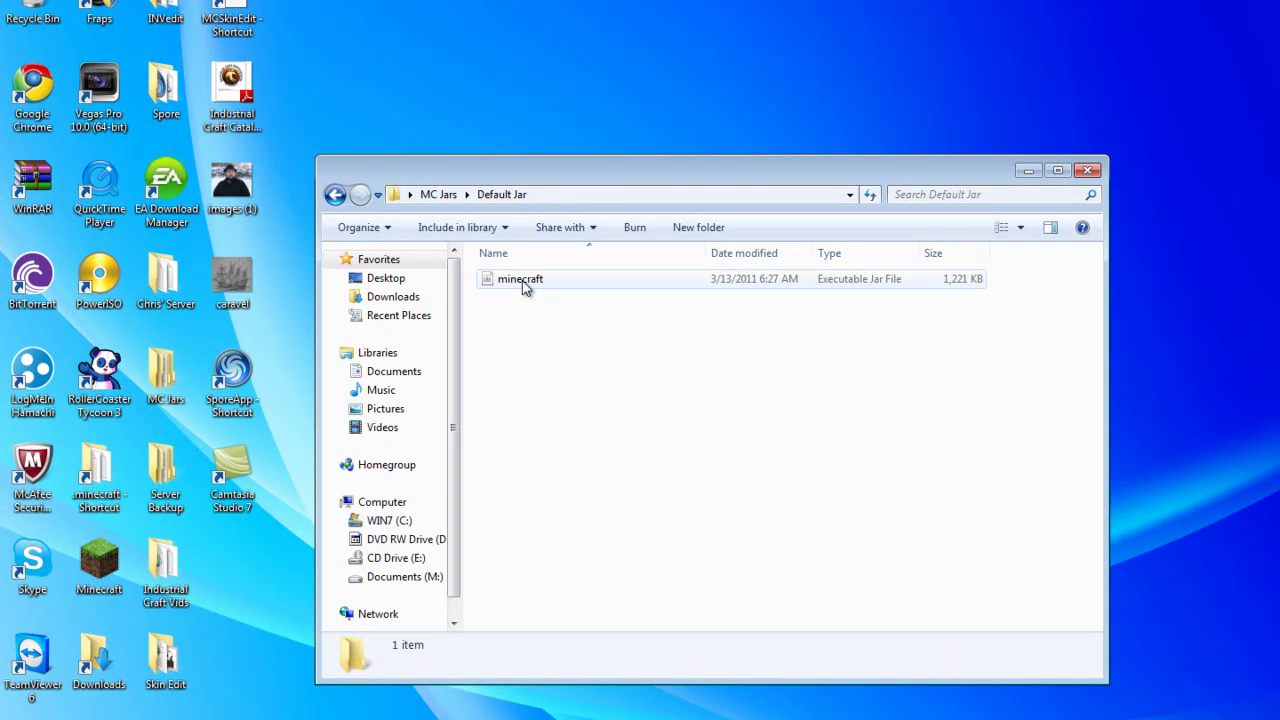
Copy the minecraft jar file from the Default Jar folder onto the desktop and close the folder window.
{"action": "left_click", "coordinate": [525, 285]}
{"action": "left_click", "coordinate": [679, 174]}
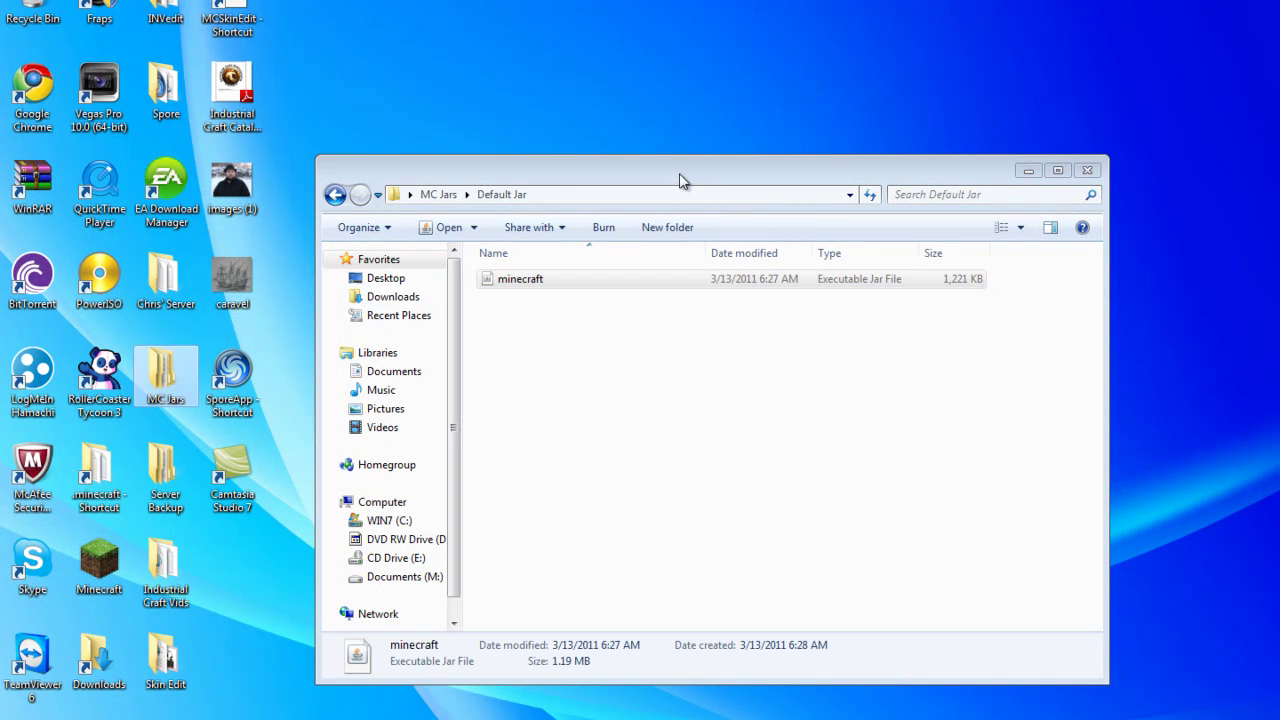
{"action": "left_click", "coordinate": [1087, 171]}
{"action": "left_click_drag", "start_coordinate": [632, 12], "coordinate": [628, 206]}
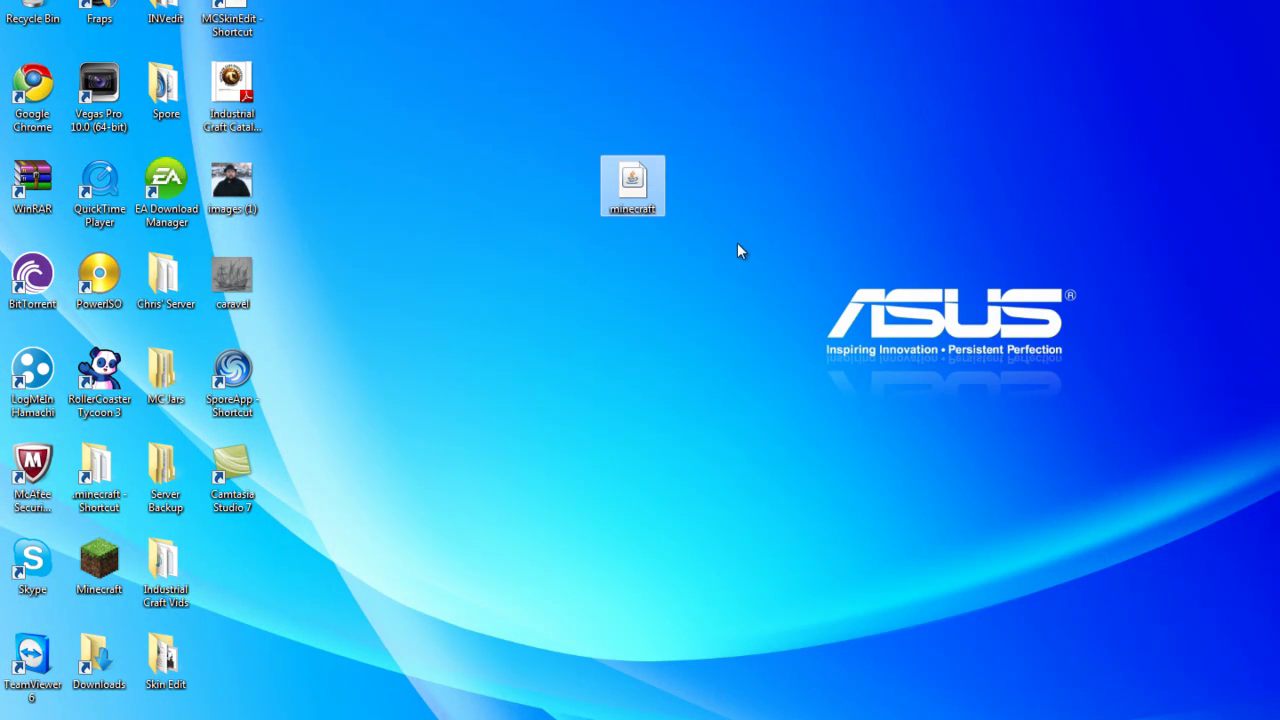
View the ModLoader B1.3_01v5.zip archive and select all its class files.
{"action": "mouse_move", "coordinate": [532, 119]}
{"action": "left_mouse_down"}
{"action": "mouse_move", "coordinate": [820, 291]}
{"action": "mouse_move", "coordinate": [323, 17]}
{"action": "mouse_move", "coordinate": [785, 231]}
{"action": "mouse_move", "coordinate": [550, 127]}
{"action": "left_mouse_up"}
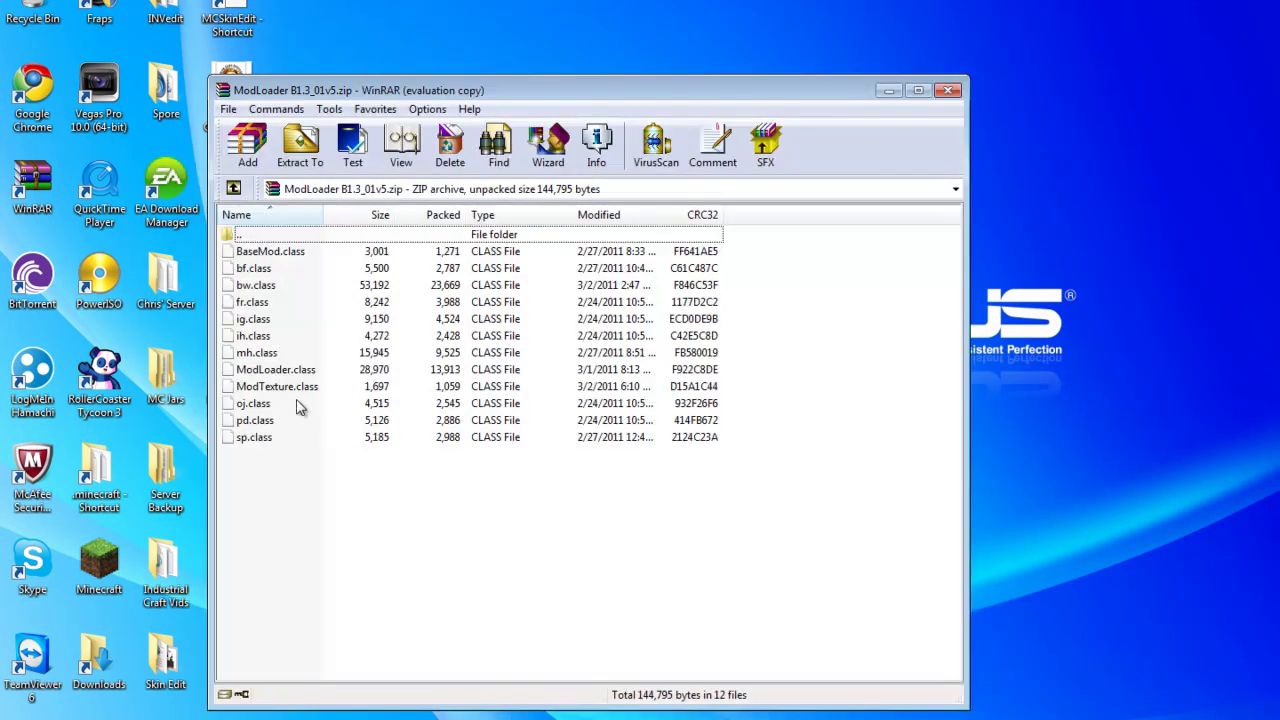
{"action": "left_click_drag", "start_coordinate": [306, 494], "coordinate": [295, 250]}
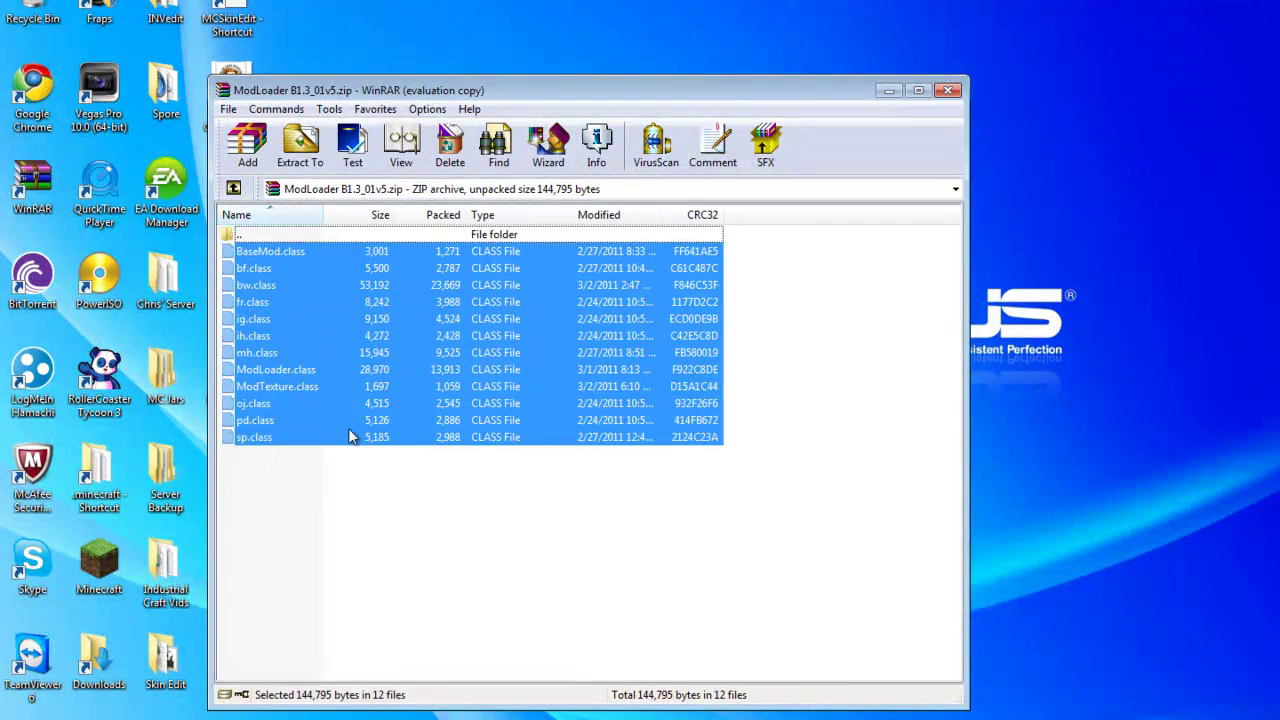
{"action": "left_click", "coordinate": [342, 664]}
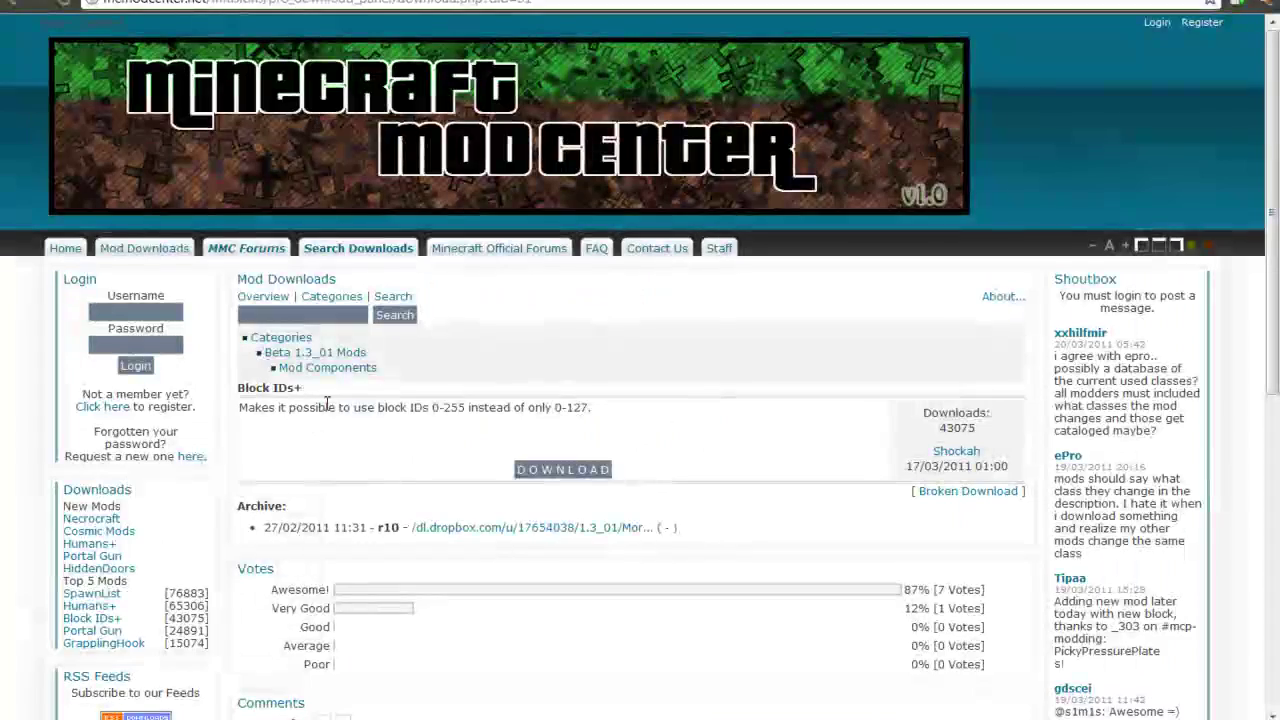
Download the Block IDs+ mod from its Minecraft Mod Center page.
{"action": "scroll", "coordinate": [563, 361], "scroll_direction": "down", "scroll_amount": 1}
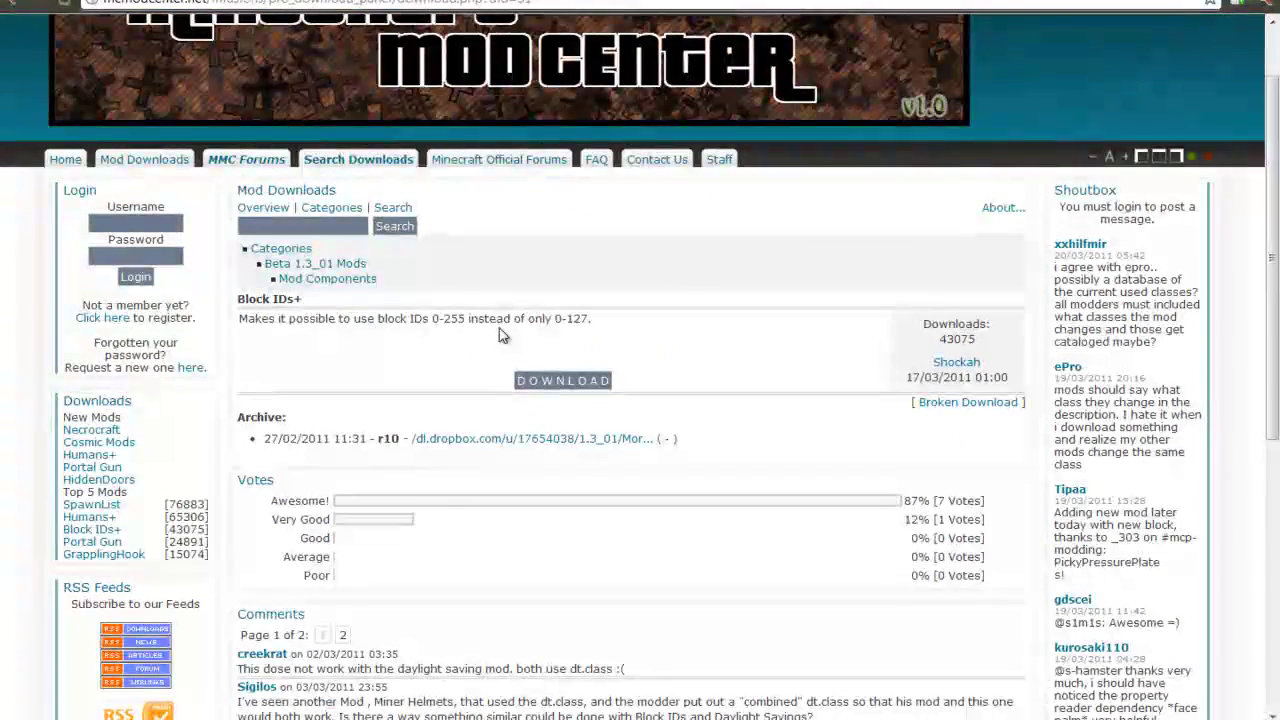
{"action": "scroll", "coordinate": [495, 332], "scroll_direction": "down", "scroll_amount": 1}
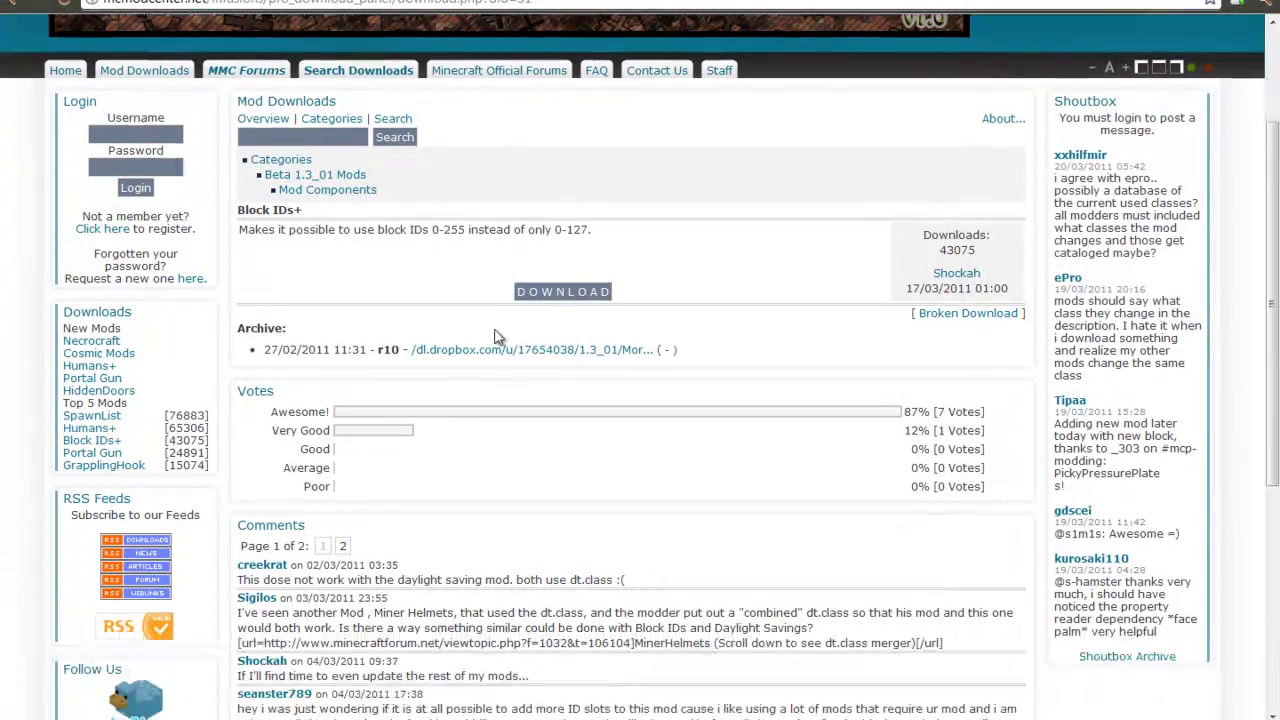
{"action": "left_click", "coordinate": [558, 291]}
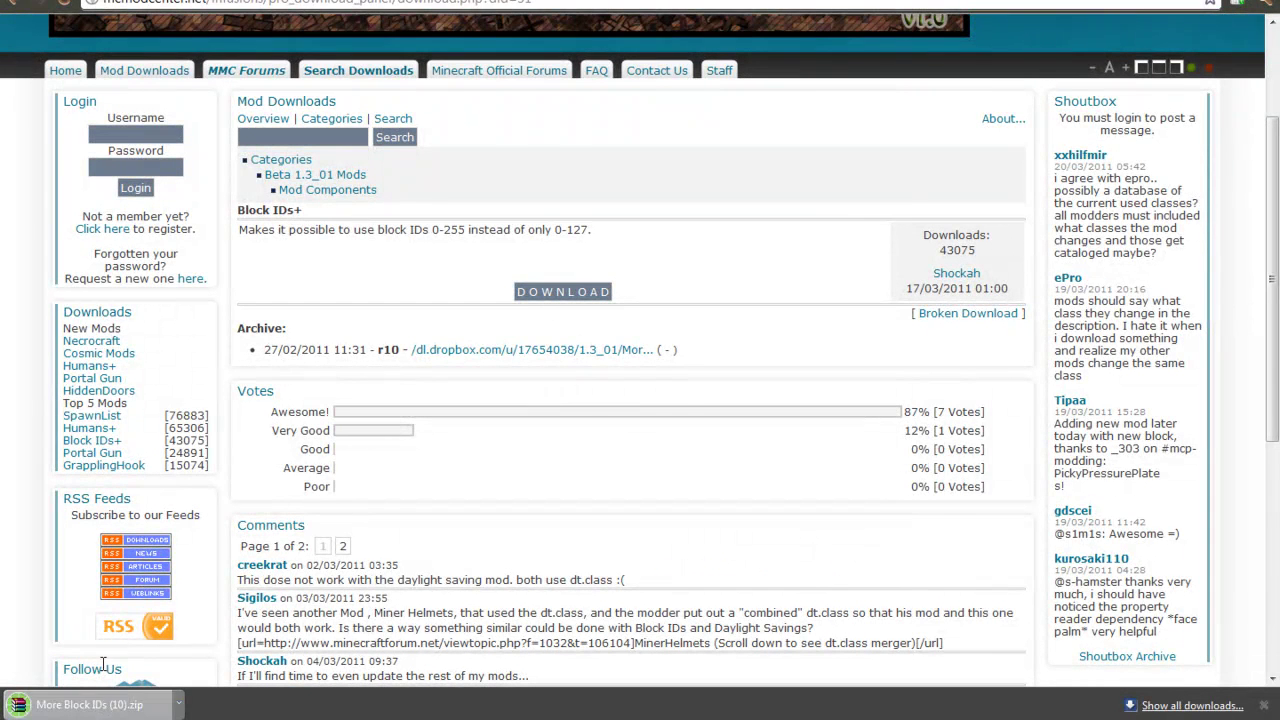
Return to the IndustrialCraft forum thread and open the downloaded More Block IDs (10).zip archive.
{"action": "left_click", "coordinate": [10, 2]}
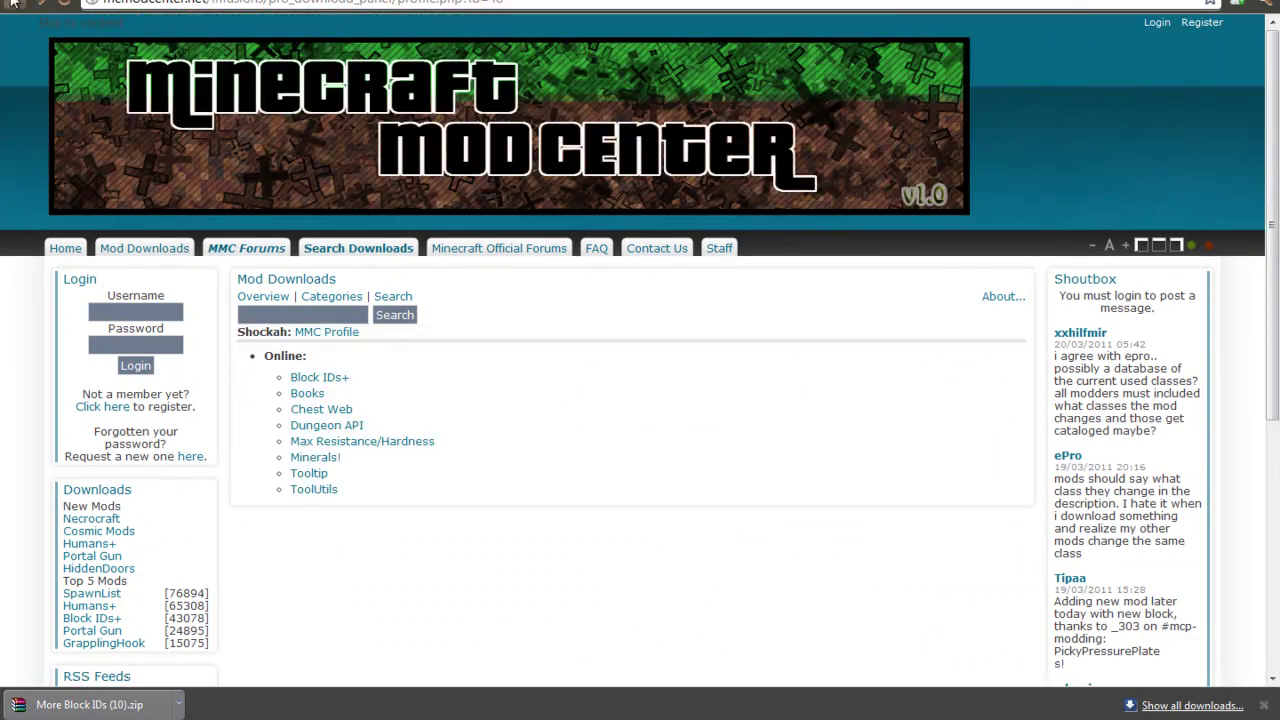
{"action": "left_click", "coordinate": [12, 4]}
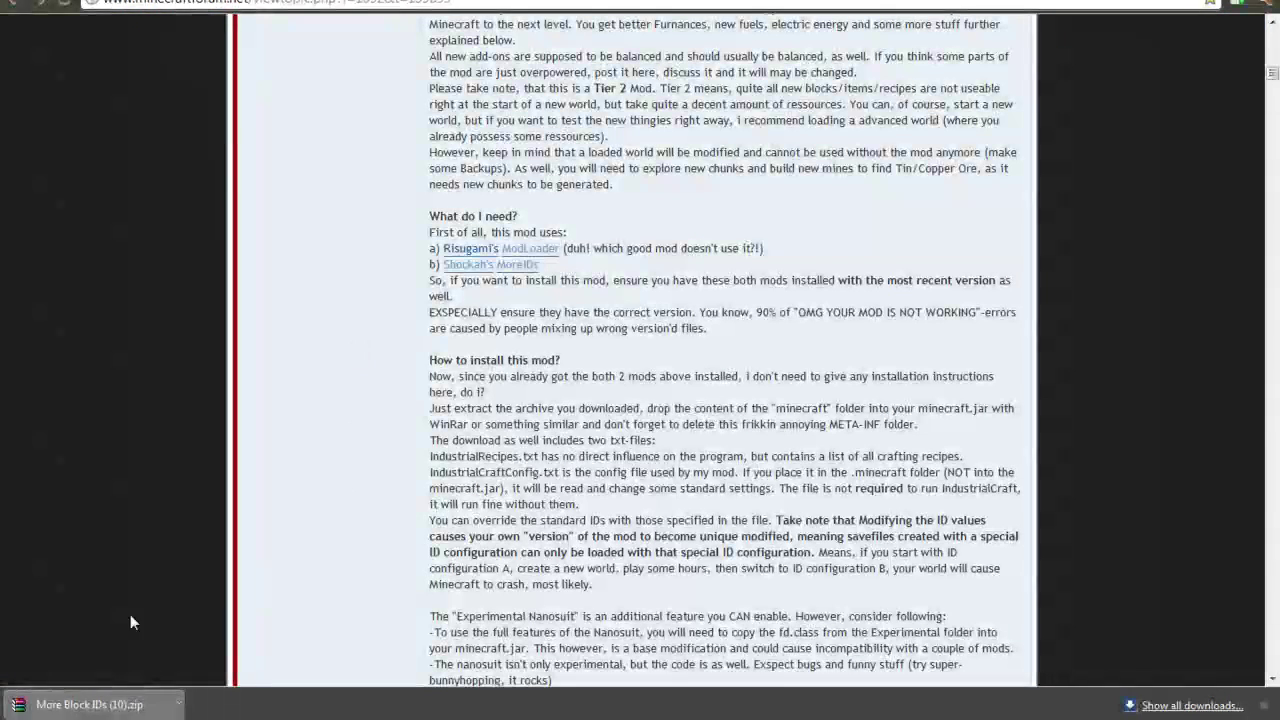
{"action": "left_click", "coordinate": [90, 704]}
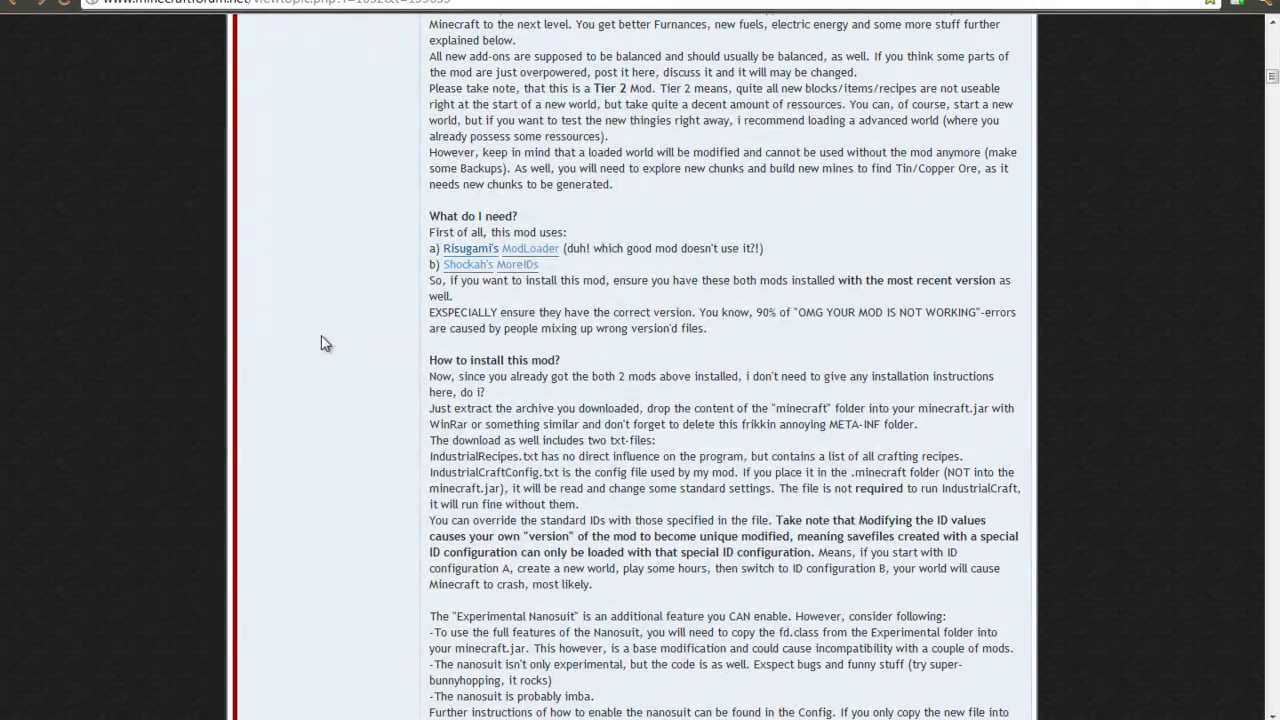
Follow the main download link in the IndustrialCraft thread and download IndustrialCraft v2.18_5.zip from MediaFire.
{"action": "scroll", "coordinate": [285, 330], "scroll_direction": "down", "scroll_amount": 6}
{"action": "scroll", "coordinate": [329, 324], "scroll_direction": "down", "scroll_amount": 2}
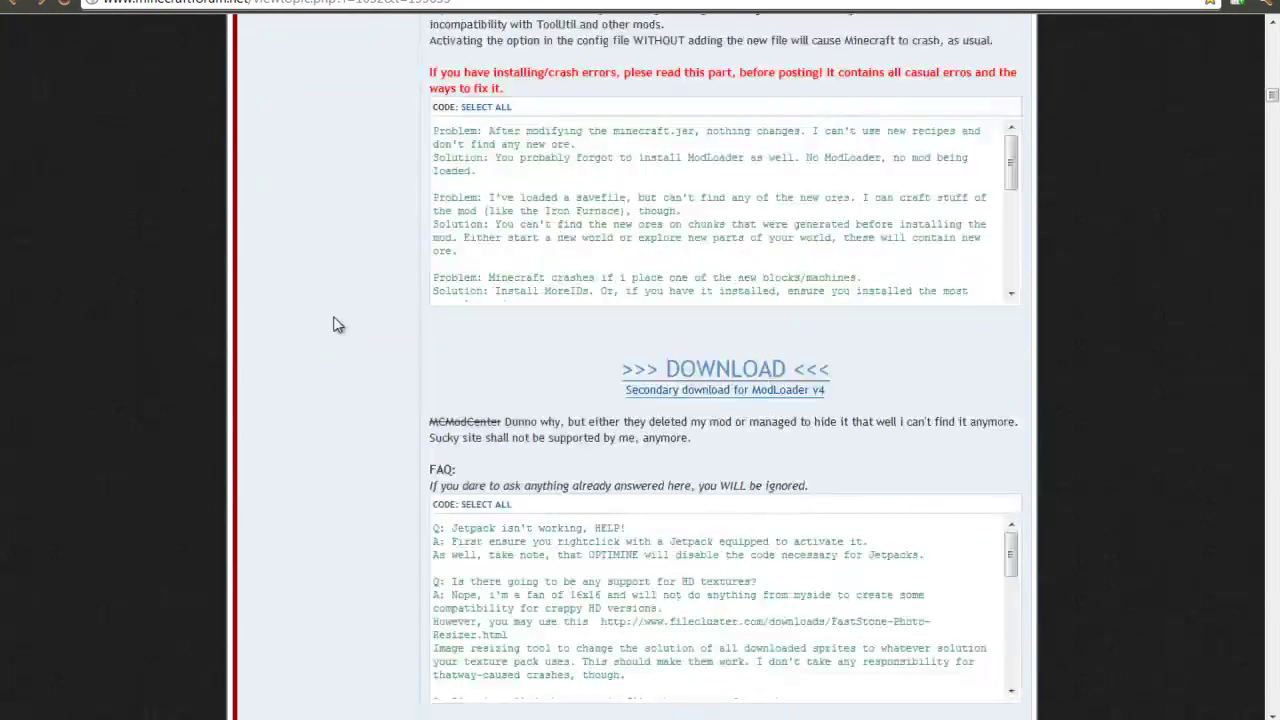
{"action": "left_click", "coordinate": [679, 372]}
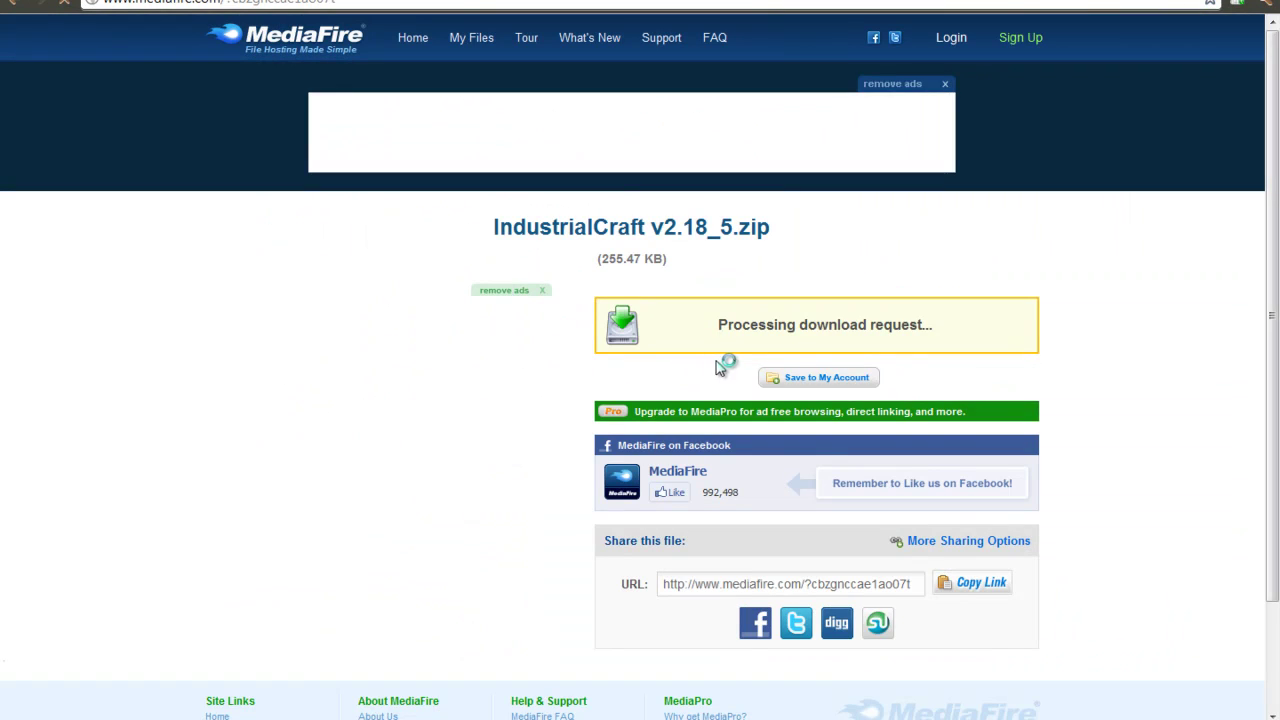
{"action": "left_click", "coordinate": [798, 331]}
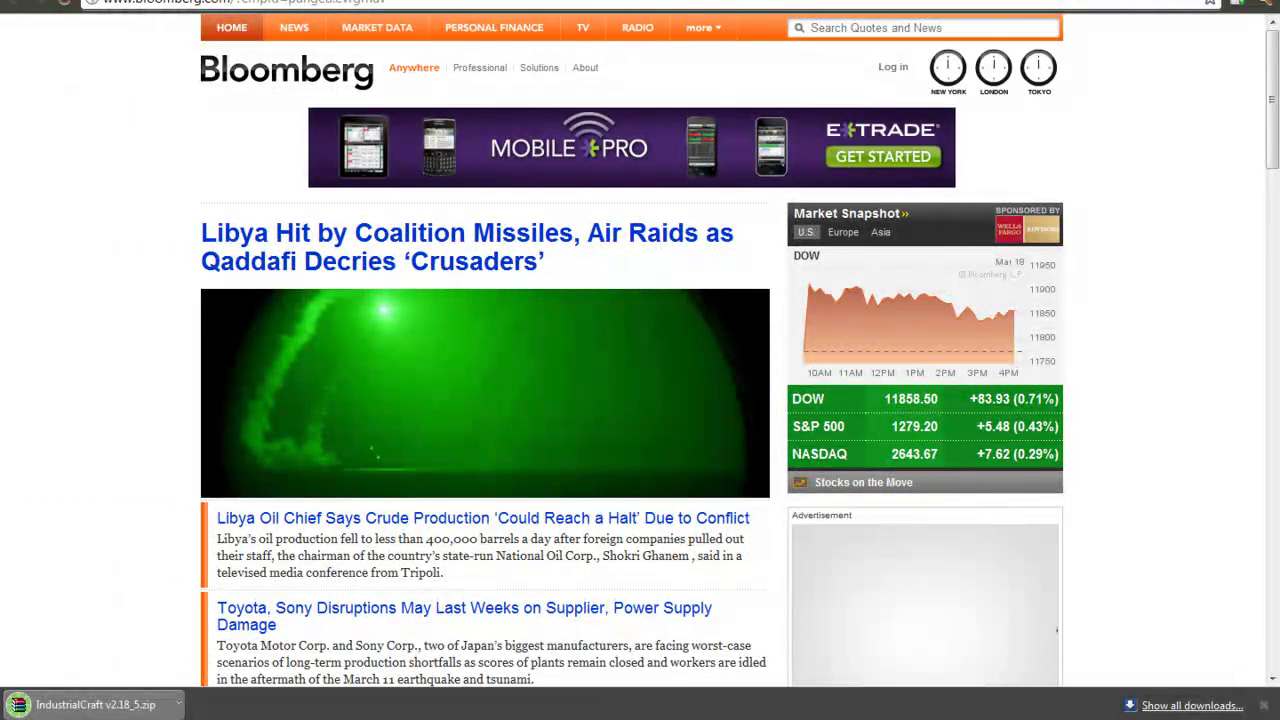
Close the advertisement and MediaFire pages, open the downloaded IndustrialCraft v2.18_5.zip, and minimize the archive and browser windows.
{"action": "key", "text": "ctrl+w"}
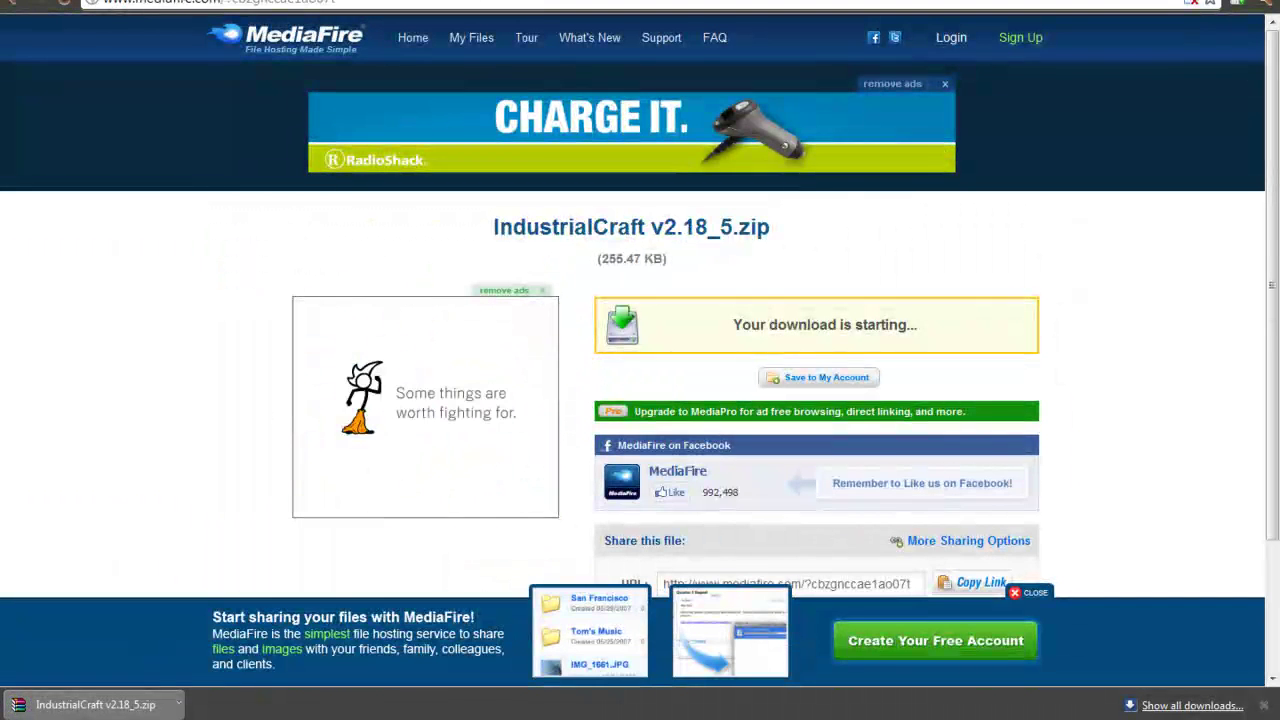
{"action": "key", "text": "ctrl+w"}
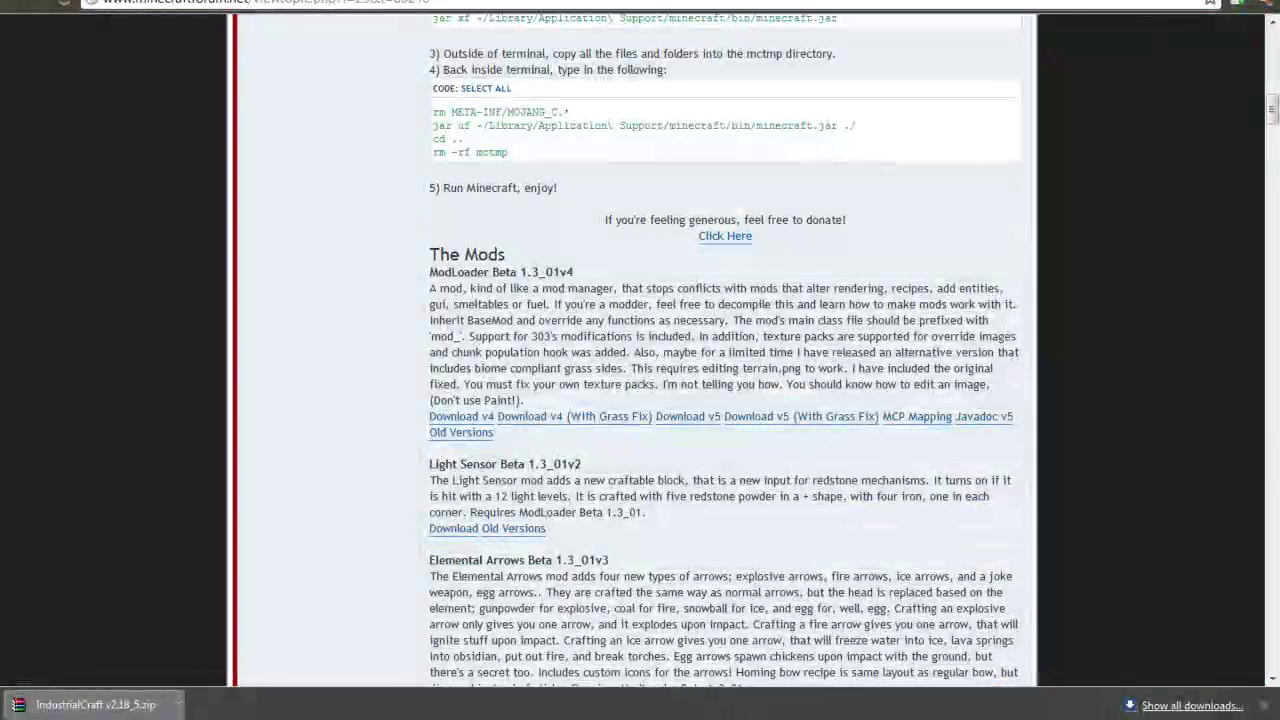
{"action": "left_click", "coordinate": [95, 704]}
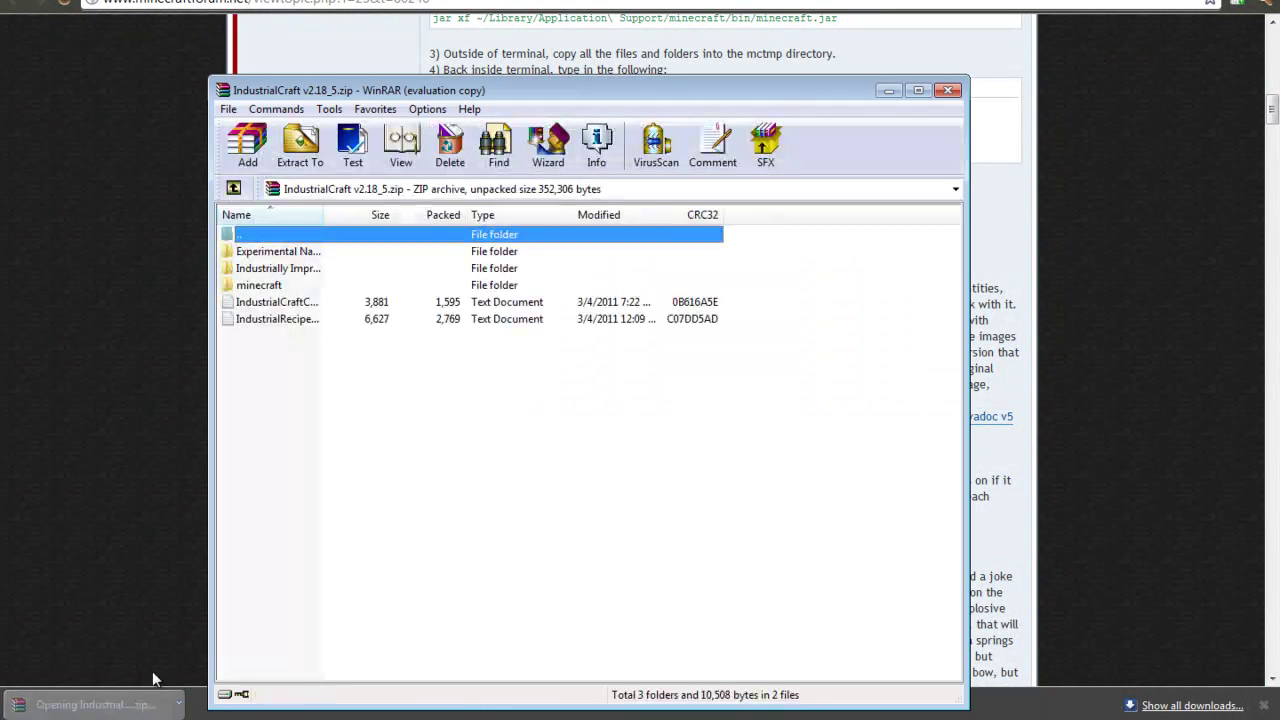
{"action": "left_click", "coordinate": [887, 92]}
{"action": "left_click", "coordinate": [1187, 2]}
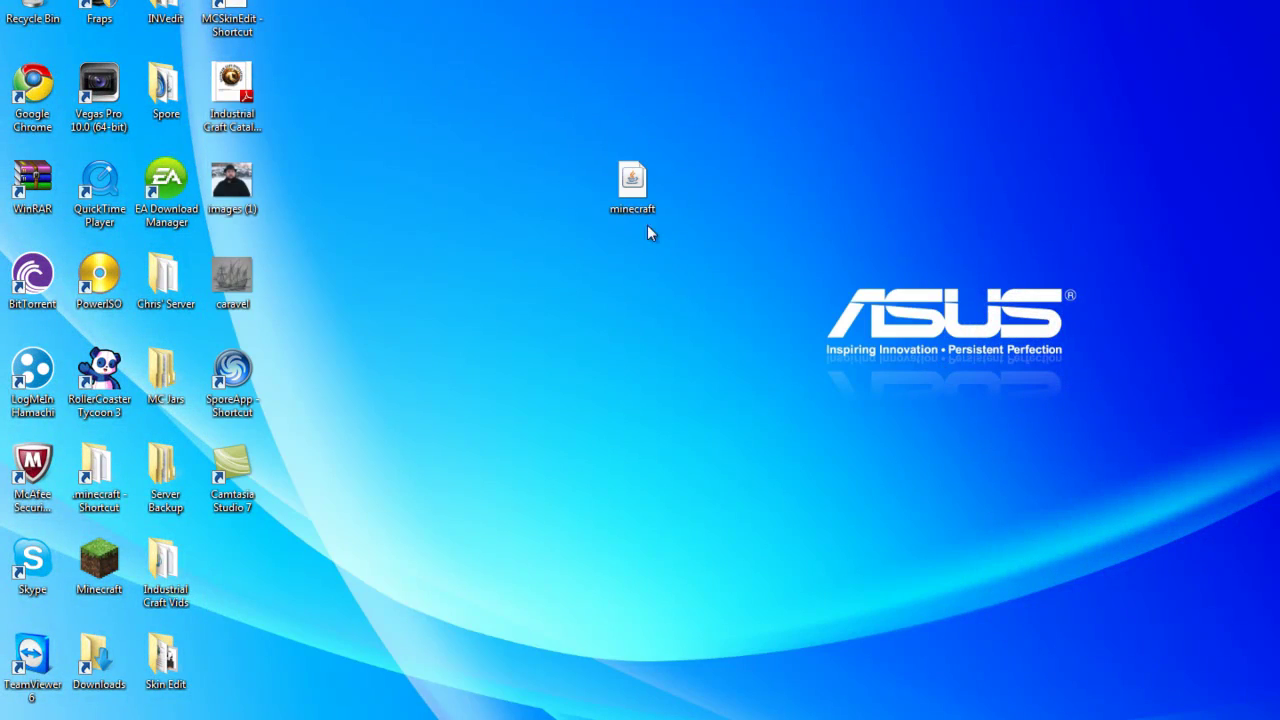
Open the desktop's minecraft jar file with WinRAR archiver, look through its contents, and reposition its window higher on the desktop.
{"action": "right_click", "coordinate": [638, 176]}
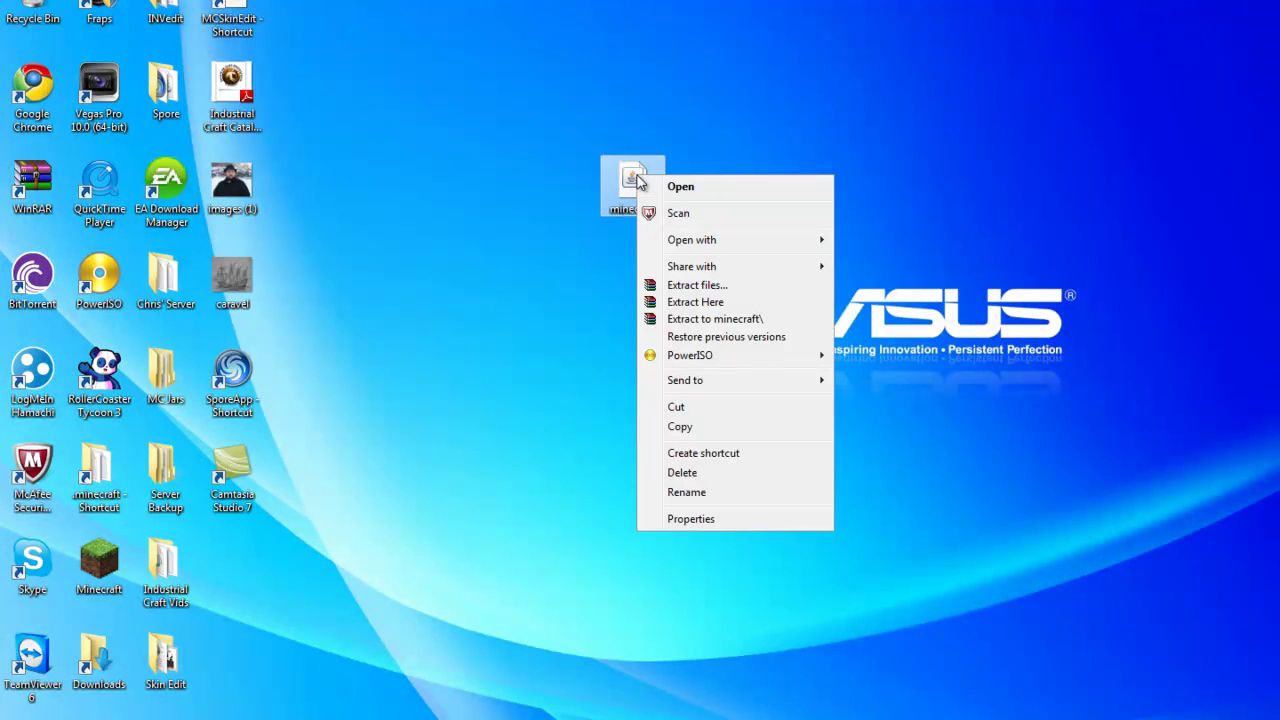
{"action": "mouse_move", "coordinate": [794, 245]}
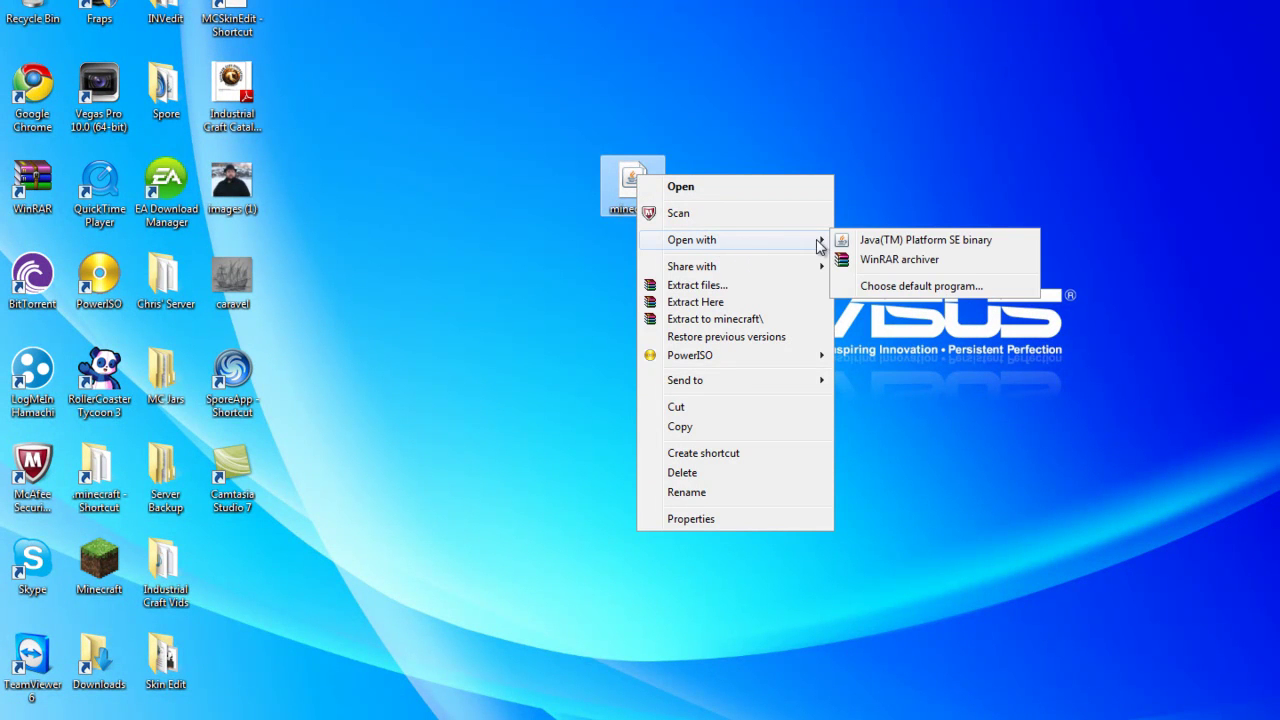
{"action": "left_click", "coordinate": [890, 262]}
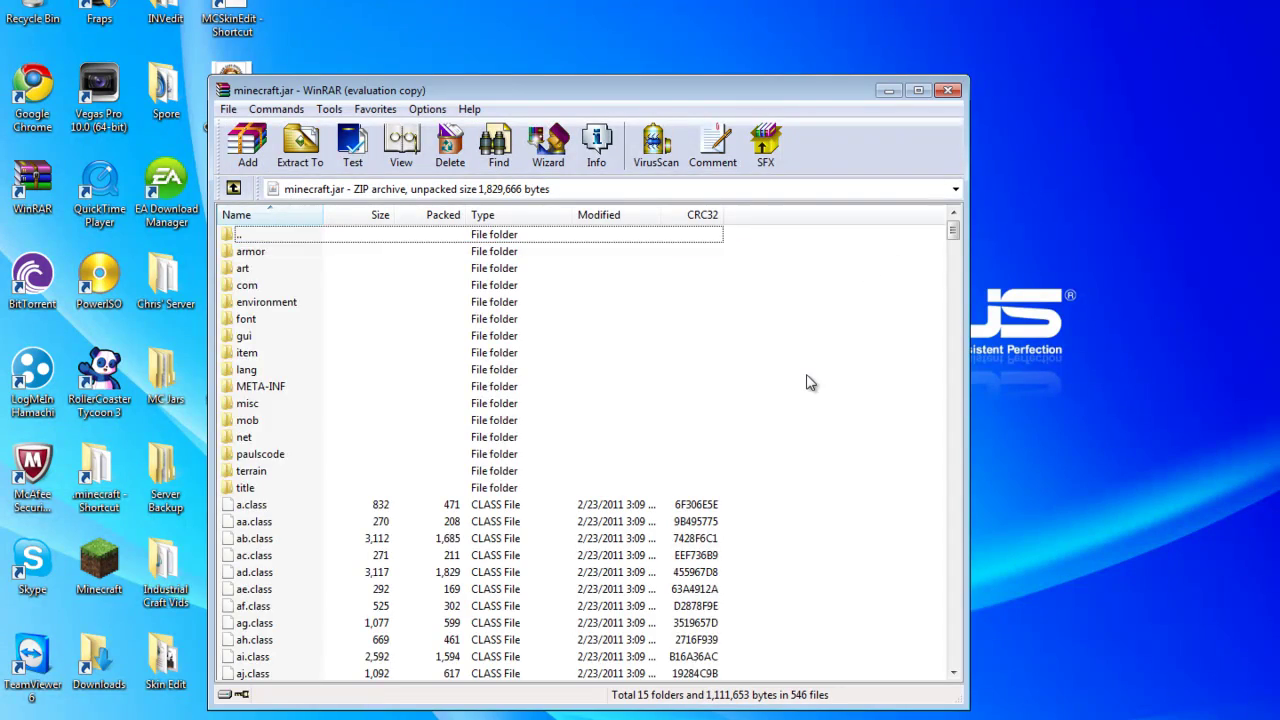
{"action": "scroll", "coordinate": [803, 387], "scroll_direction": "down", "scroll_amount": 5}
{"action": "scroll", "coordinate": [800, 390], "scroll_direction": "down", "scroll_amount": 19}
{"action": "left_click_drag", "start_coordinate": [955, 300], "coordinate": [929, 229]}
{"action": "left_click_drag", "start_coordinate": [833, 91], "coordinate": [895, 5]}
Delete the META-INF folder from minecraft.jar.
{"action": "left_click", "coordinate": [332, 299]}
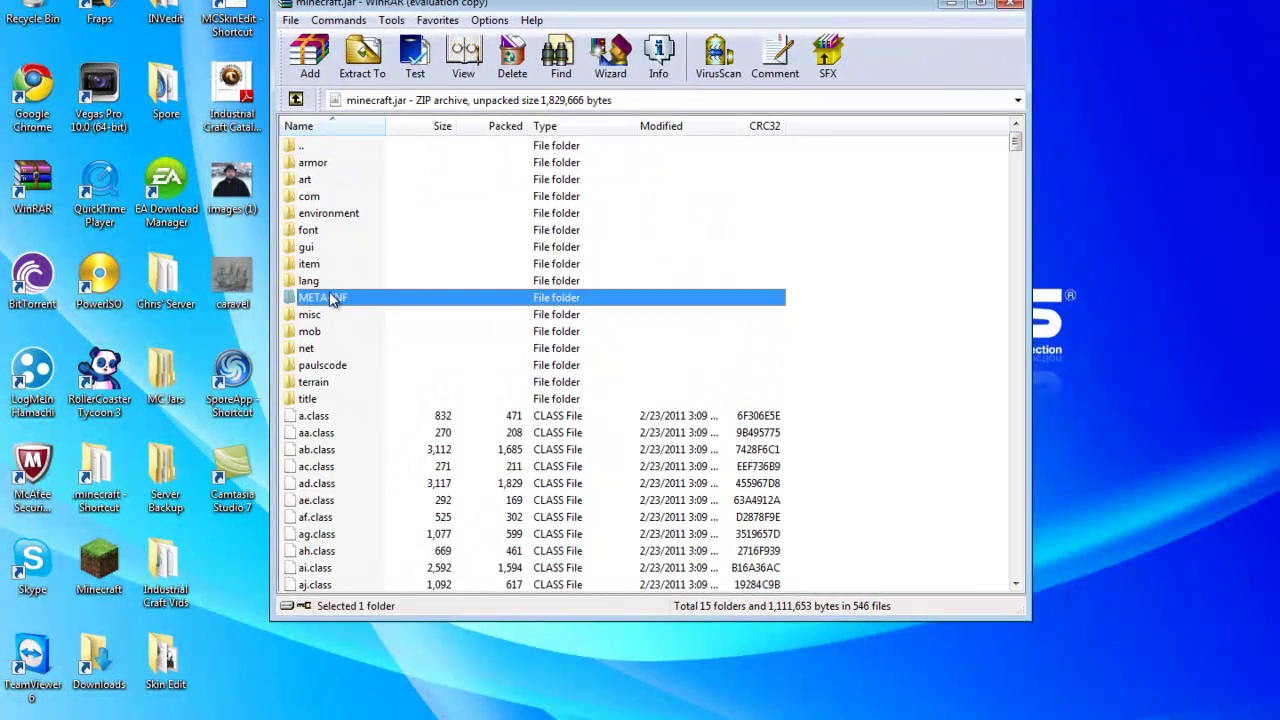
{"action": "right_click", "coordinate": [330, 311]}
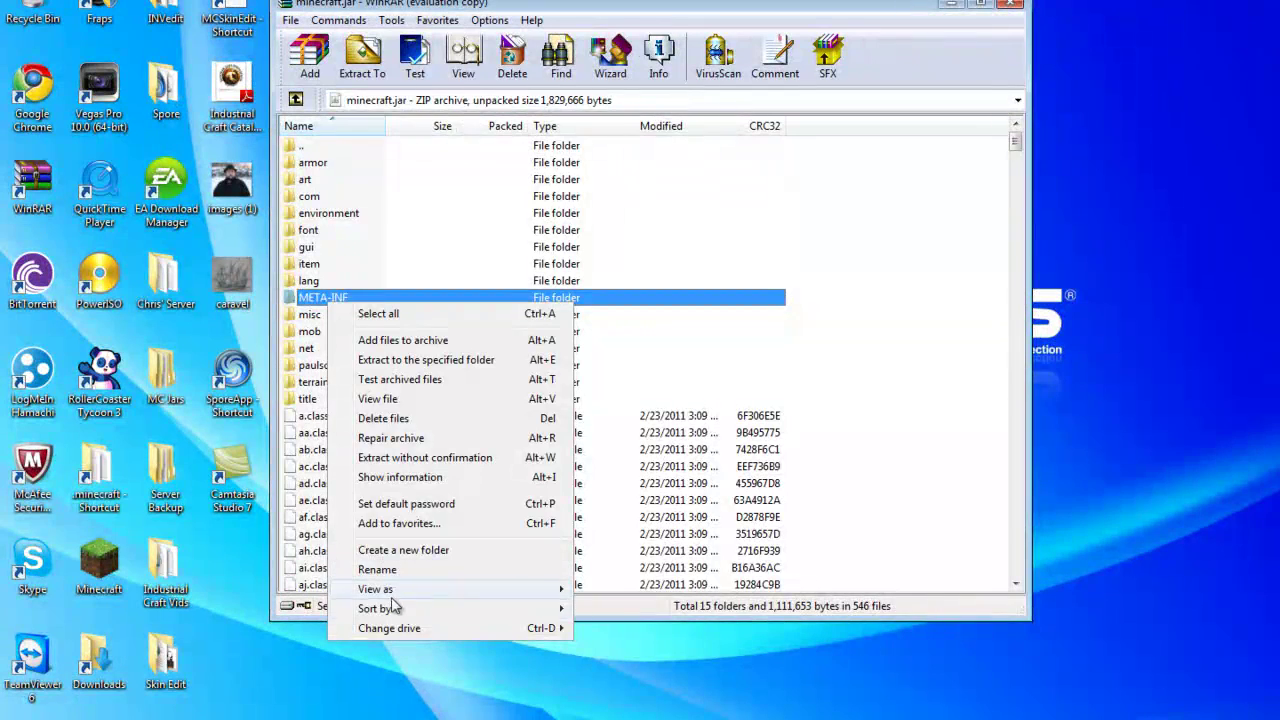
{"action": "left_click", "coordinate": [400, 418]}
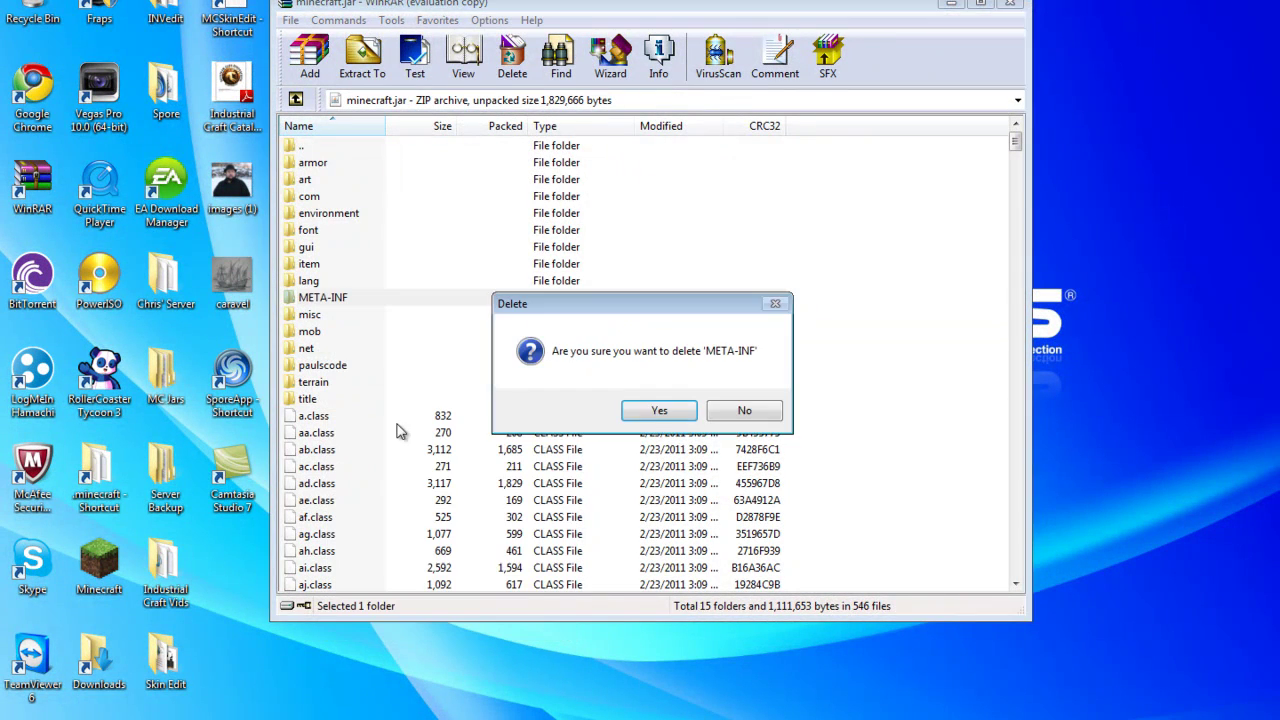
{"action": "left_click", "coordinate": [658, 411]}
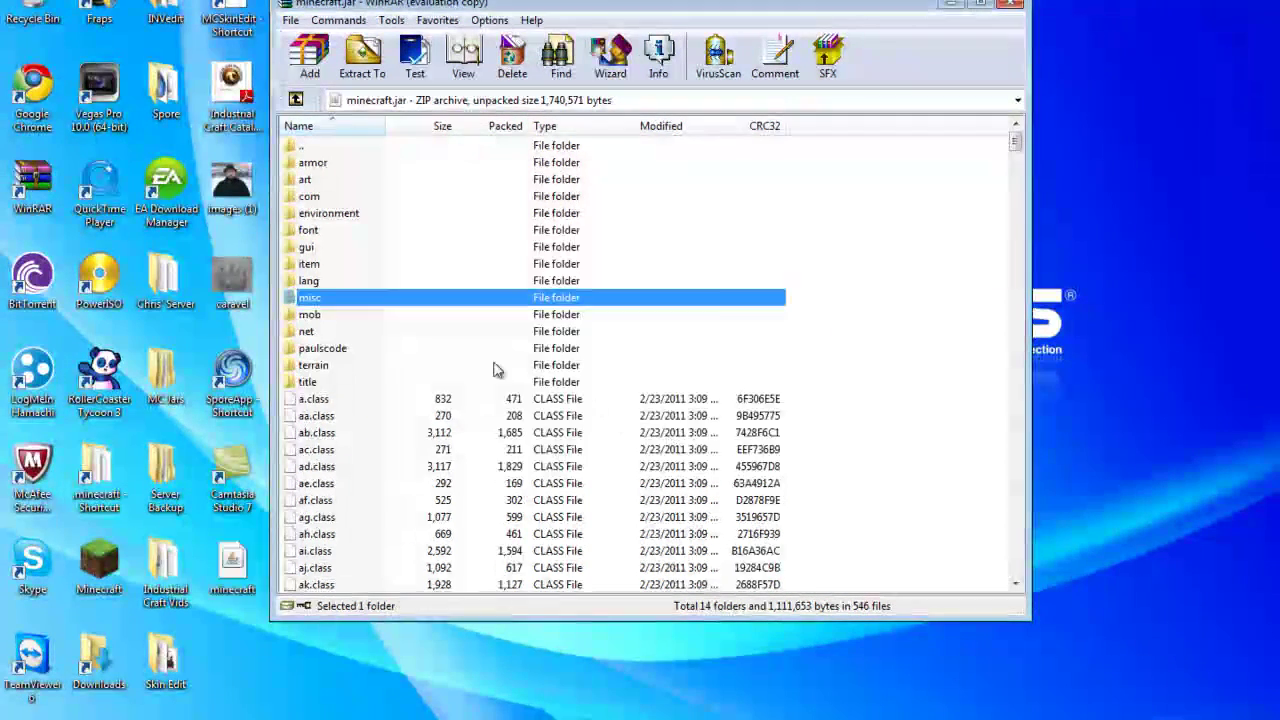
Add all folders and text files from IndustrialCraft v2.18_5.zip to minecraft.jar with the Add and replace files update mode.
{"action": "left_click", "coordinate": [921, 276]}
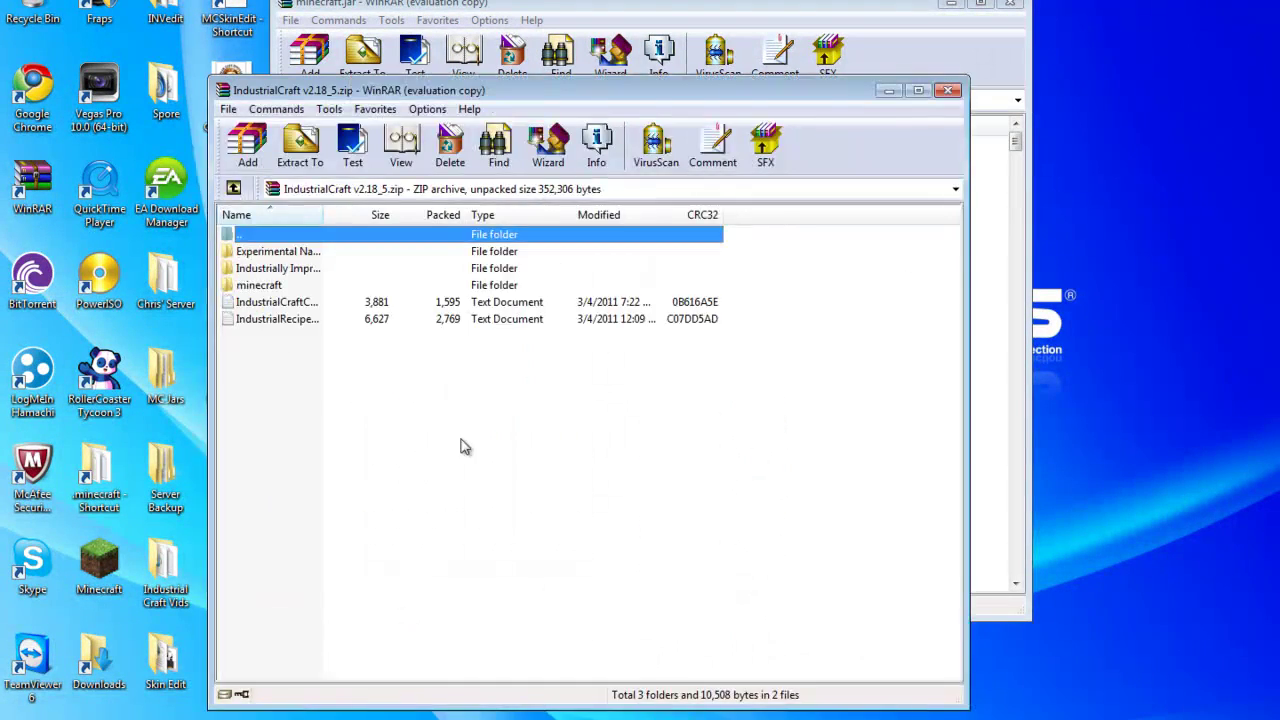
{"action": "left_click_drag", "start_coordinate": [447, 92], "coordinate": [998, 158]}
{"action": "left_click_drag", "start_coordinate": [848, 432], "coordinate": [615, 447]}
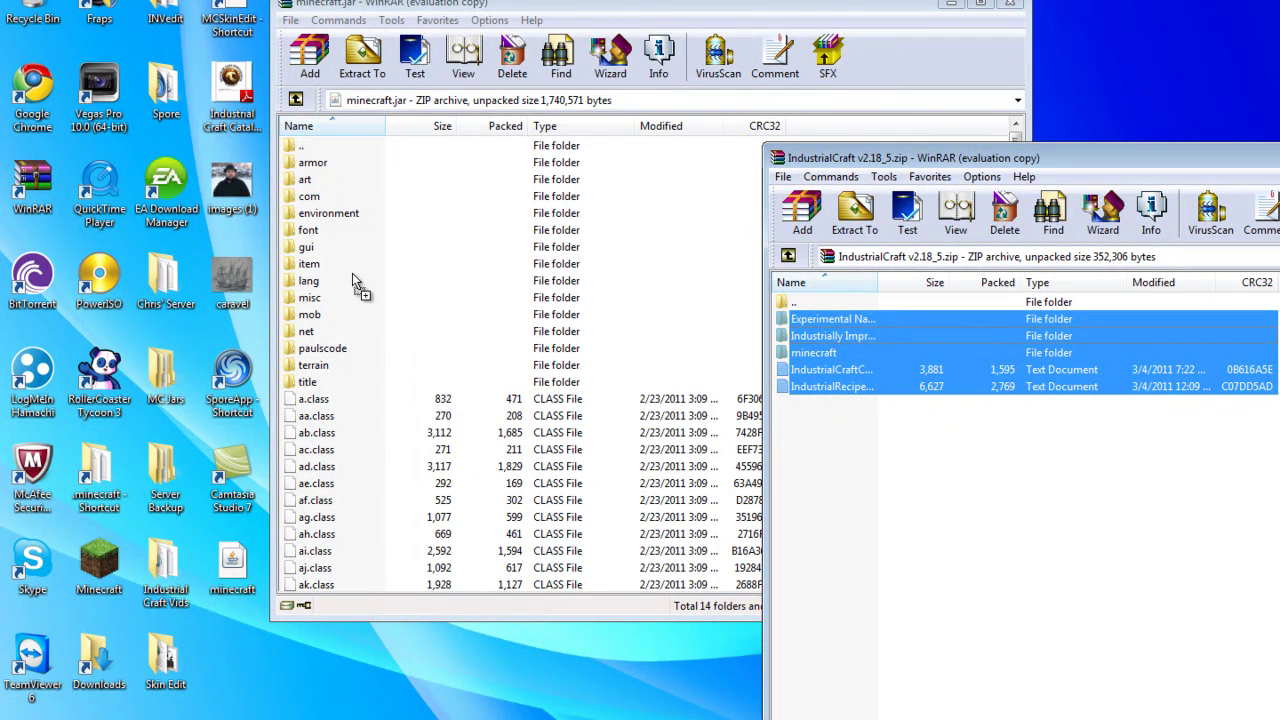
{"action": "left_click_drag", "start_coordinate": [379, 386], "coordinate": [390, 420]}
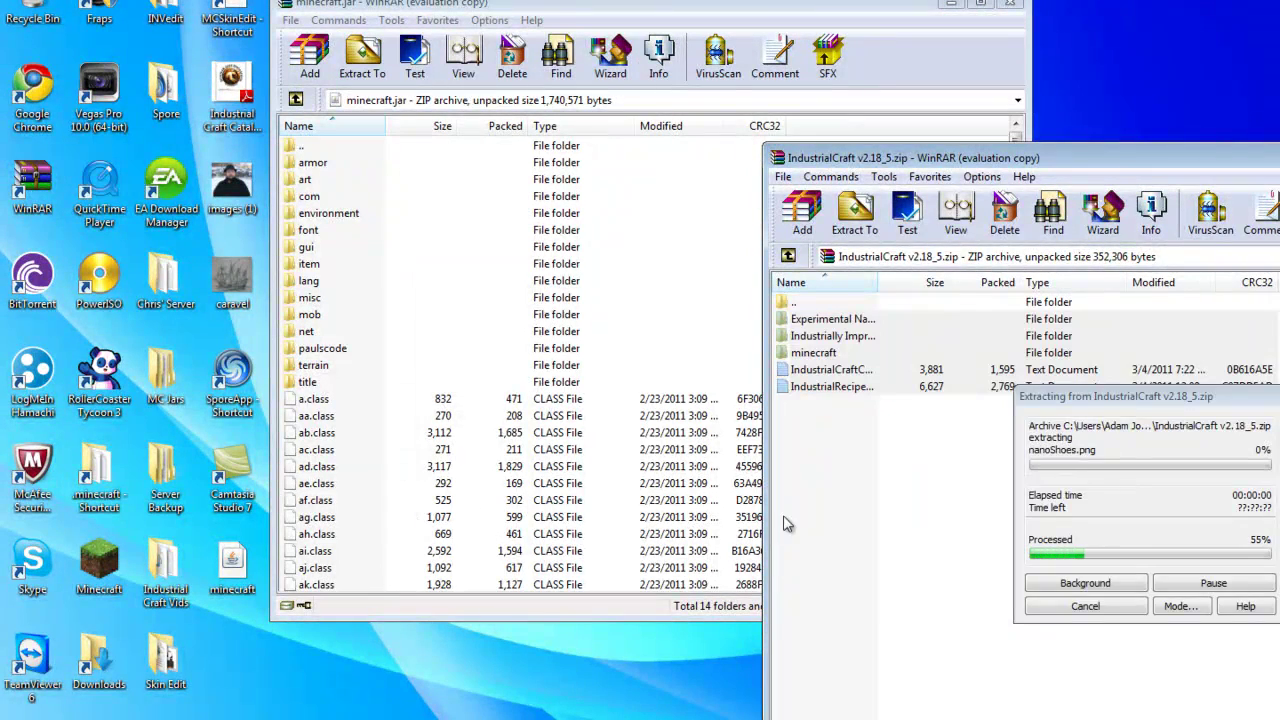
{"action": "left_click", "coordinate": [646, 458]}
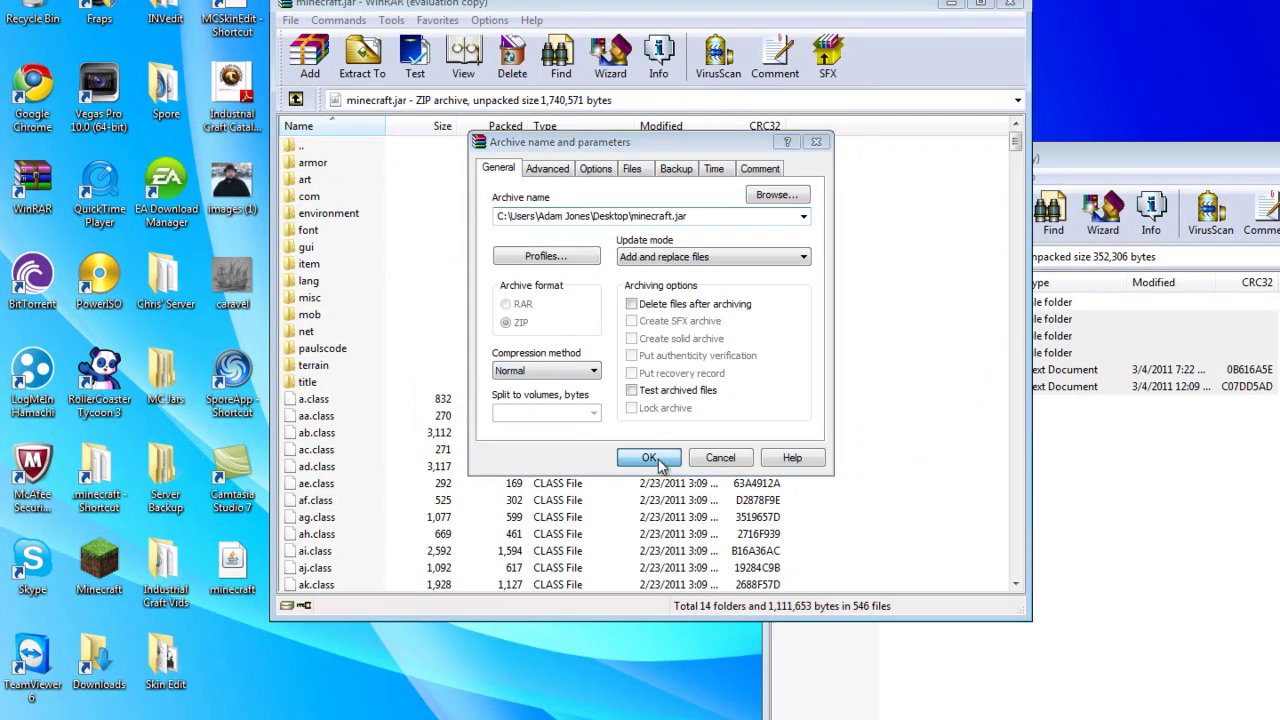
{"action": "left_click_drag", "start_coordinate": [1120, 171], "coordinate": [724, 97]}
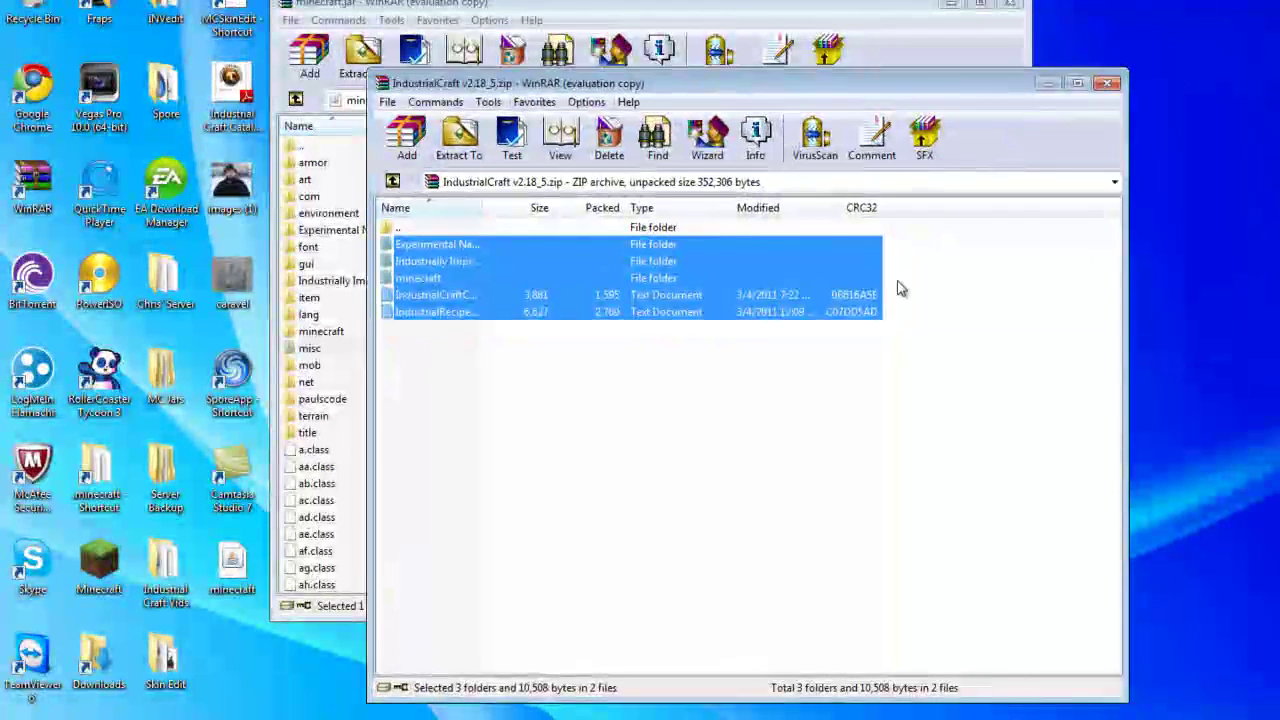
Close the IndustrialCraft archive and add both class files from the JAR folder of More Block IDs (10).zip to minecraft.jar.
{"action": "left_click", "coordinate": [1030, 266]}
{"action": "left_click", "coordinate": [1105, 84]}
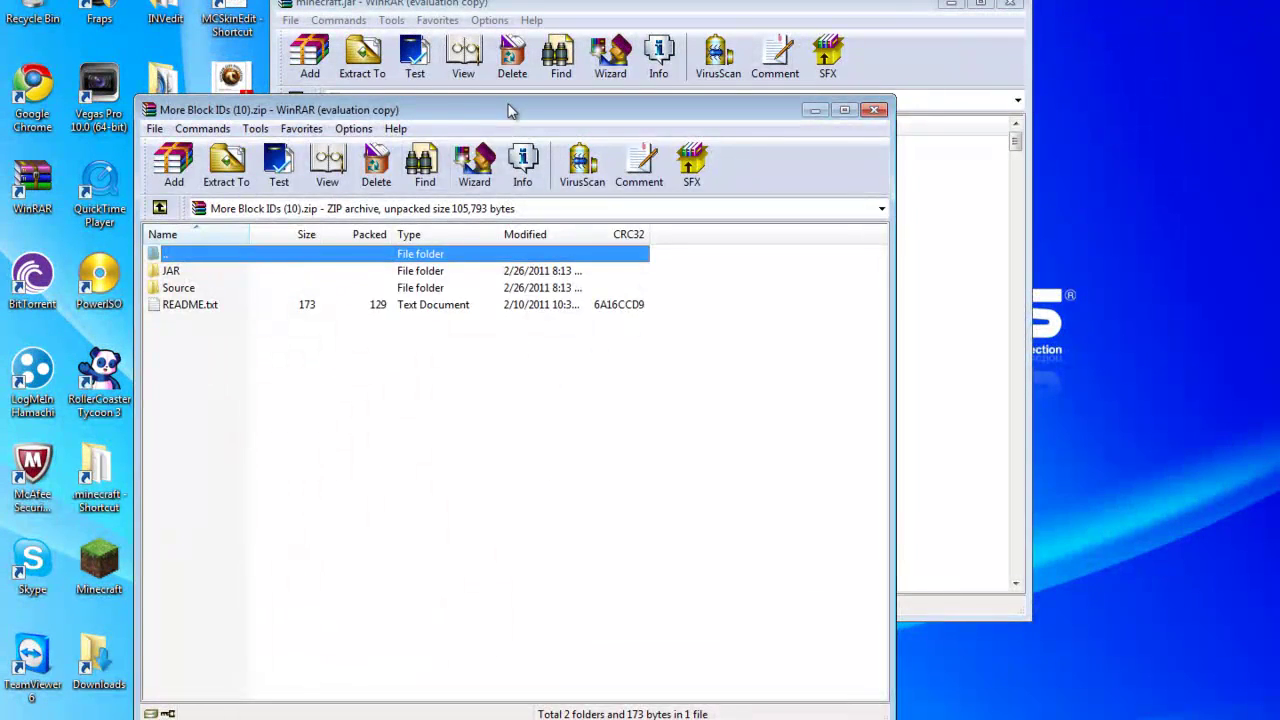
{"action": "left_click_drag", "start_coordinate": [512, 103], "coordinate": [1016, 172]}
{"action": "double_click", "coordinate": [676, 334]}
{"action": "left_click_drag", "start_coordinate": [681, 394], "coordinate": [400, 514]}
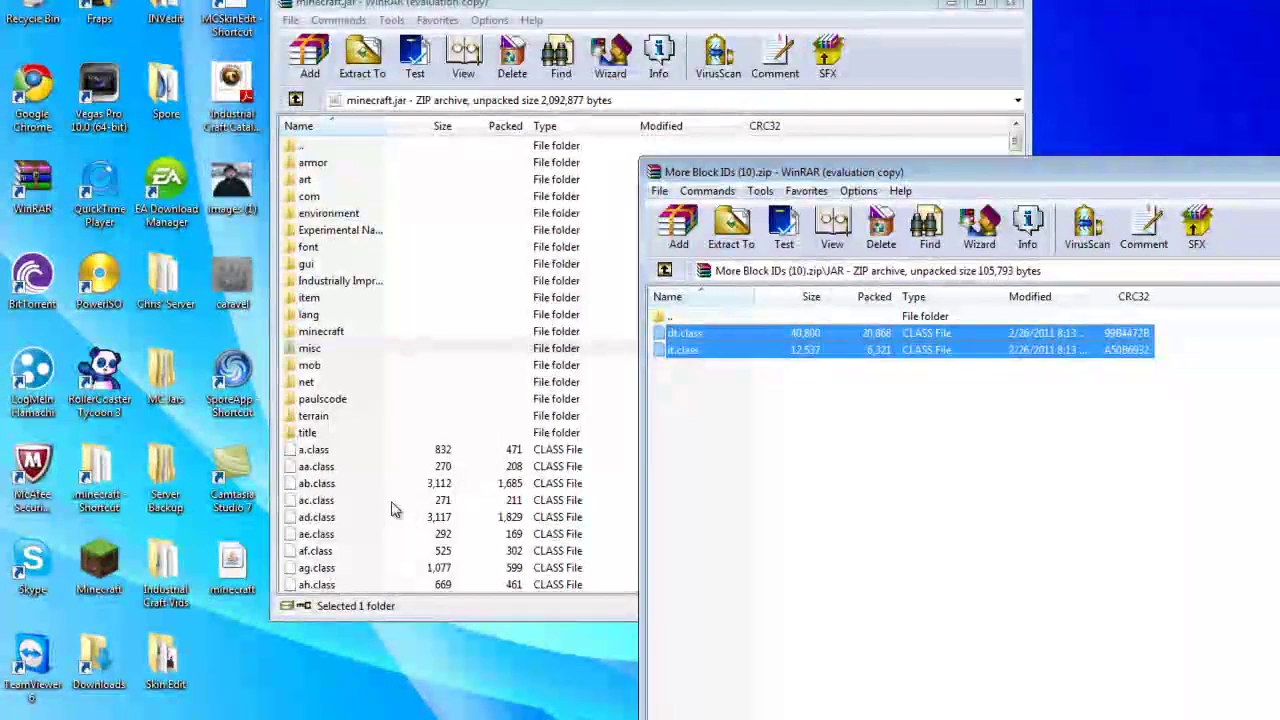
{"action": "left_click", "coordinate": [648, 458]}
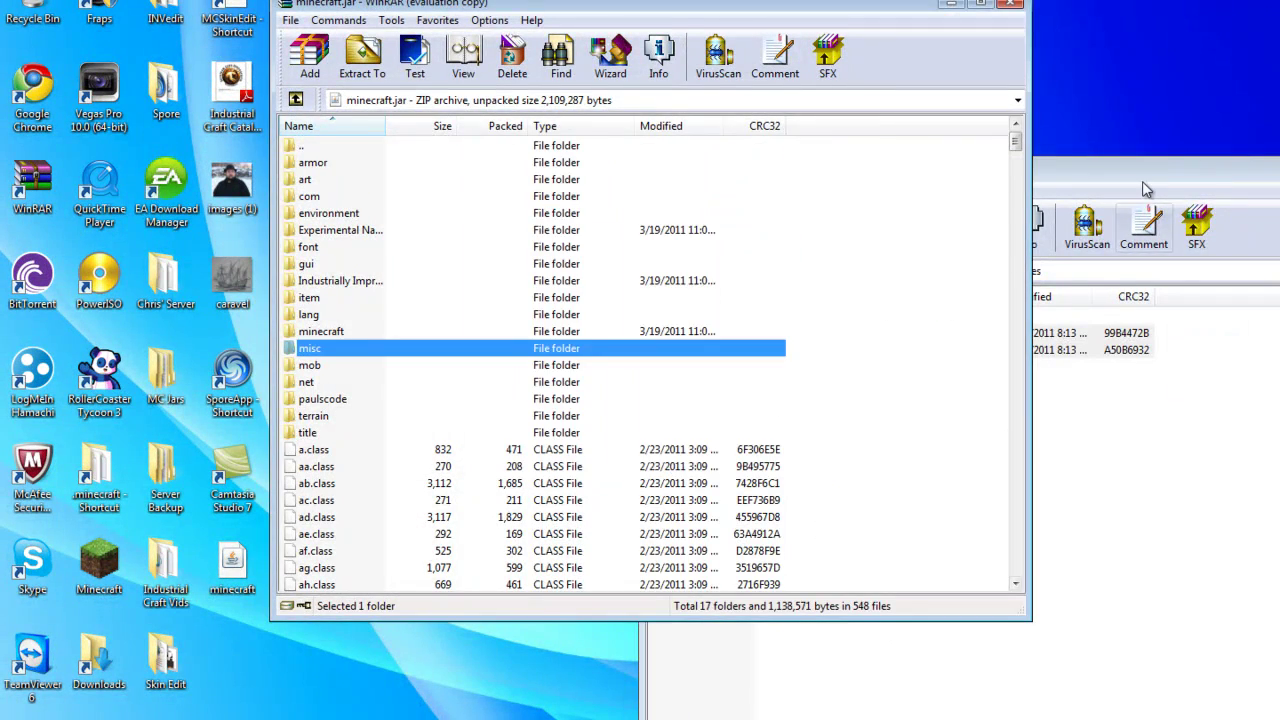
{"action": "left_click_drag", "start_coordinate": [1142, 186], "coordinate": [788, 119]}
{"action": "left_click", "coordinate": [1025, 106]}
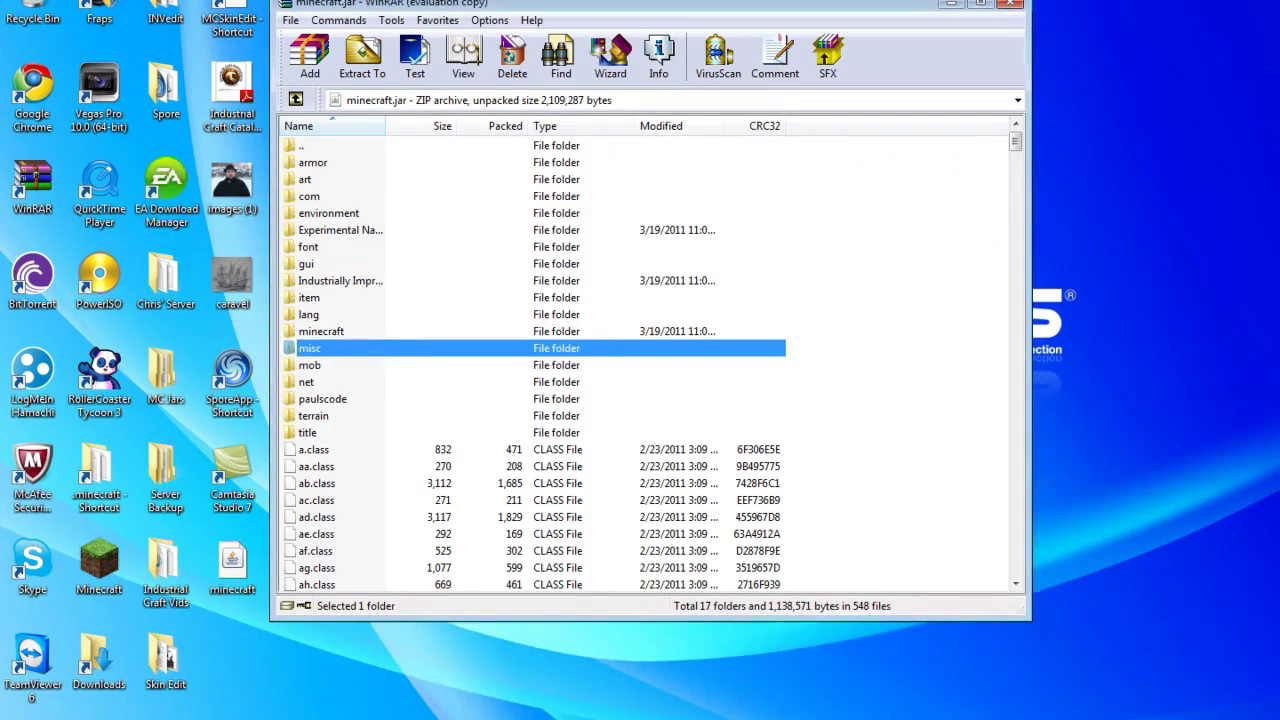
Add all class files from ModLoader B1.3_01v5.zip to minecraft.jar and close both archives.
{"action": "left_click", "coordinate": [408, 718]}
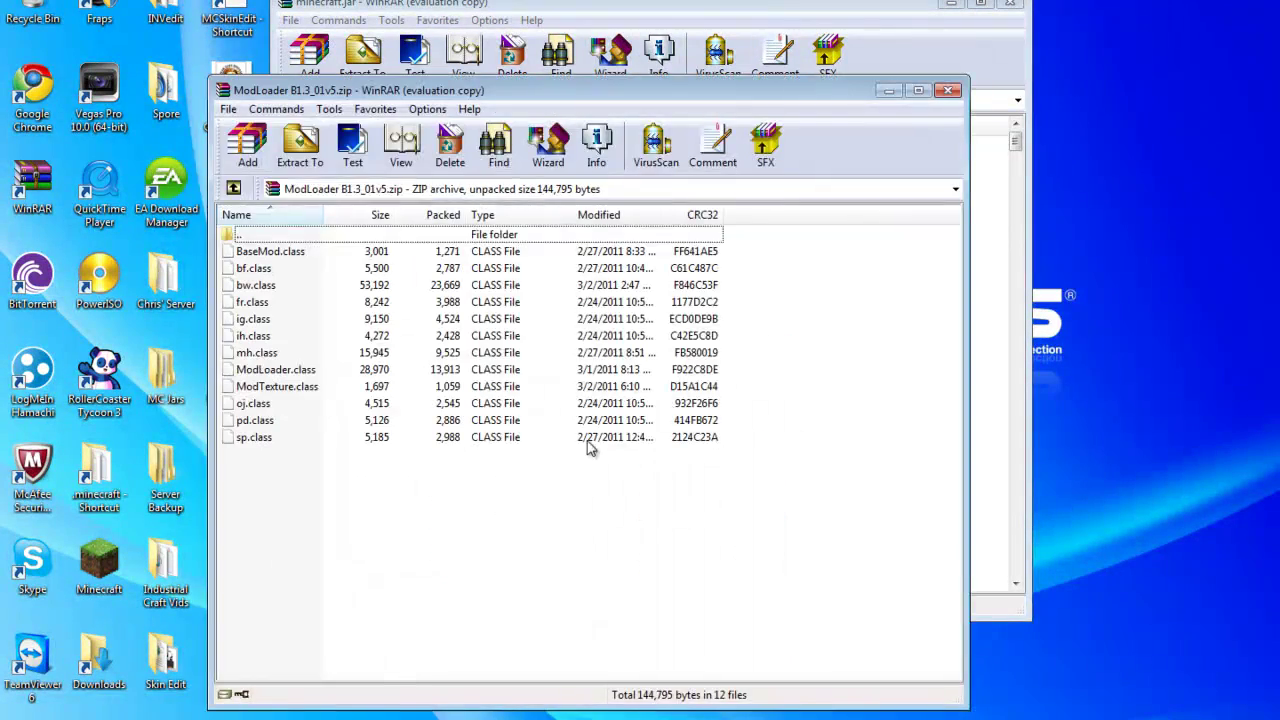
{"action": "left_click_drag", "start_coordinate": [478, 90], "coordinate": [1015, 148]}
{"action": "left_click_drag", "start_coordinate": [791, 552], "coordinate": [392, 529]}
{"action": "left_click", "coordinate": [649, 457]}
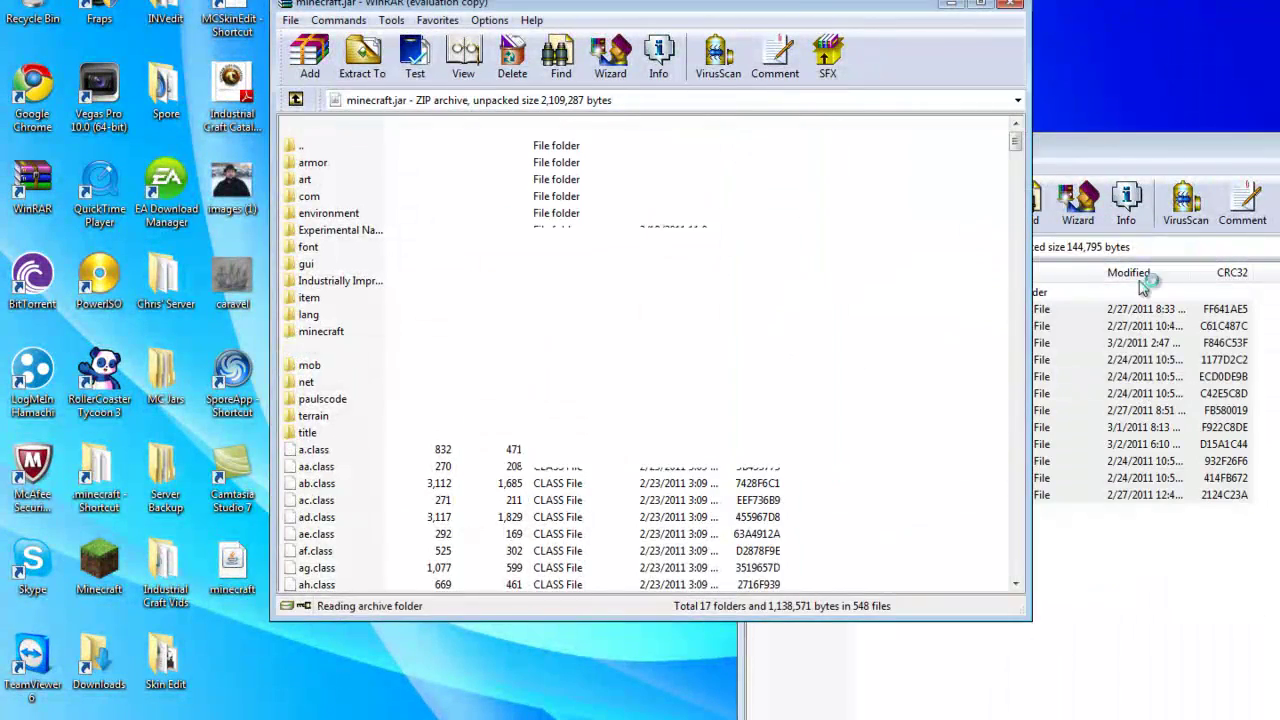
{"action": "left_click_drag", "start_coordinate": [1016, 153], "coordinate": [703, 92]}
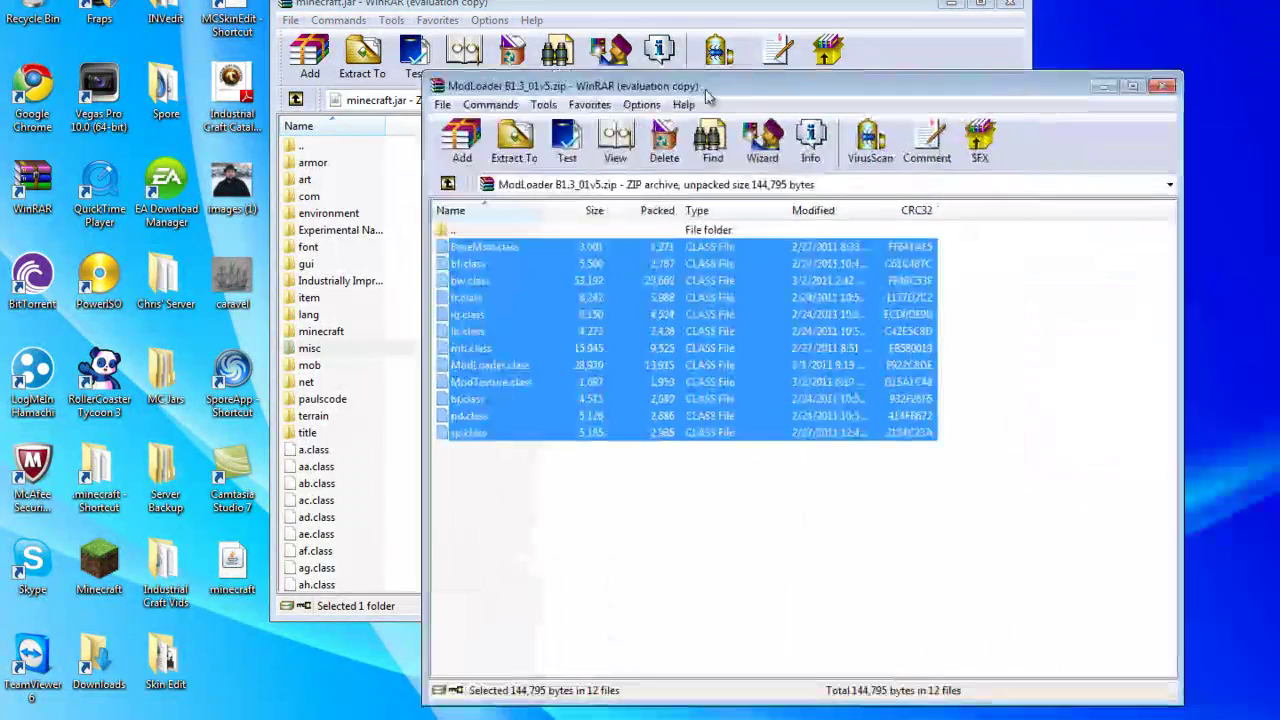
{"action": "left_click", "coordinate": [1083, 360]}
{"action": "left_click", "coordinate": [1166, 80]}
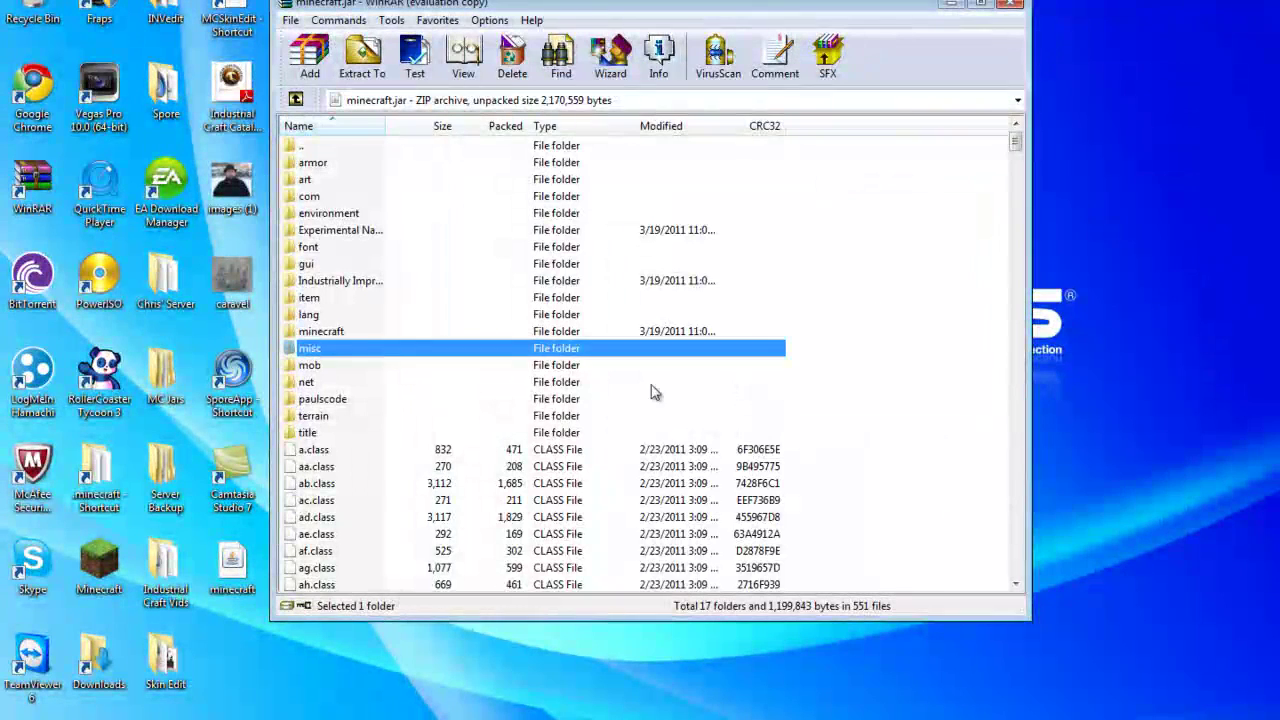
{"action": "left_click", "coordinate": [883, 485]}
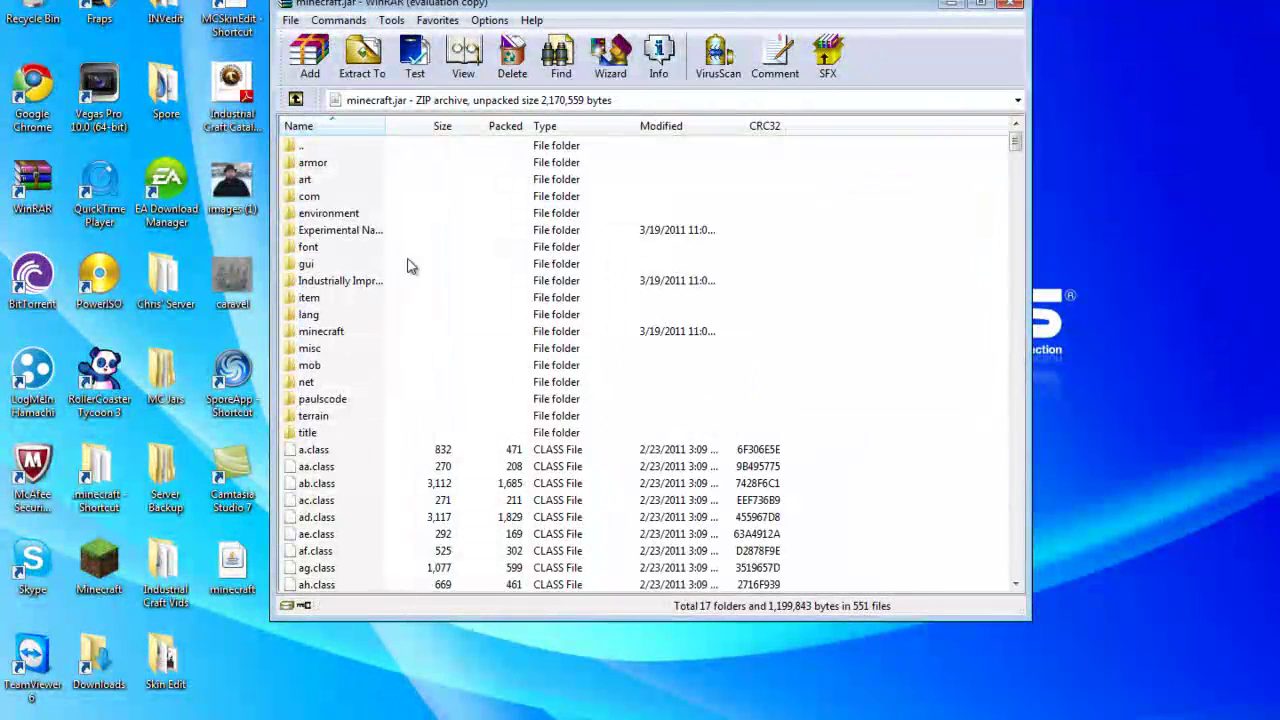
{"action": "left_click", "coordinate": [1015, 4]}
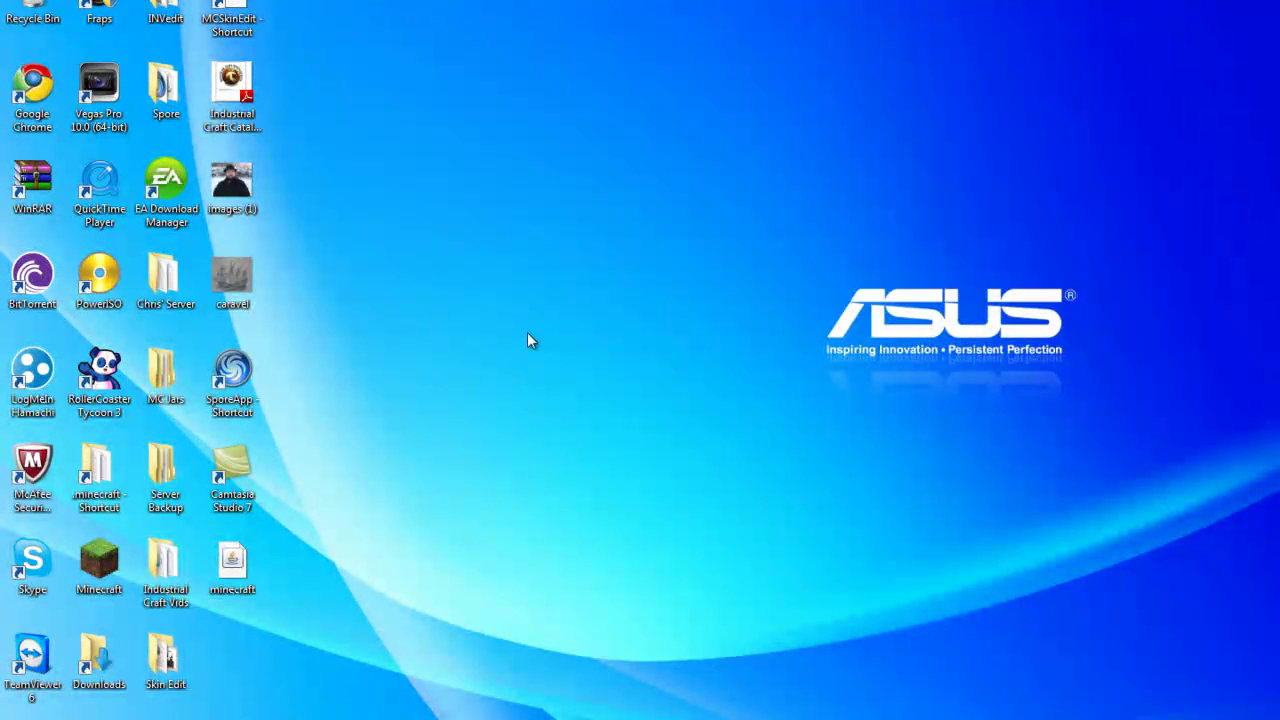
Move the minecraft jar file to an empty area of the desktop and try to launch it.
{"action": "left_click_drag", "start_coordinate": [263, 560], "coordinate": [675, 215]}
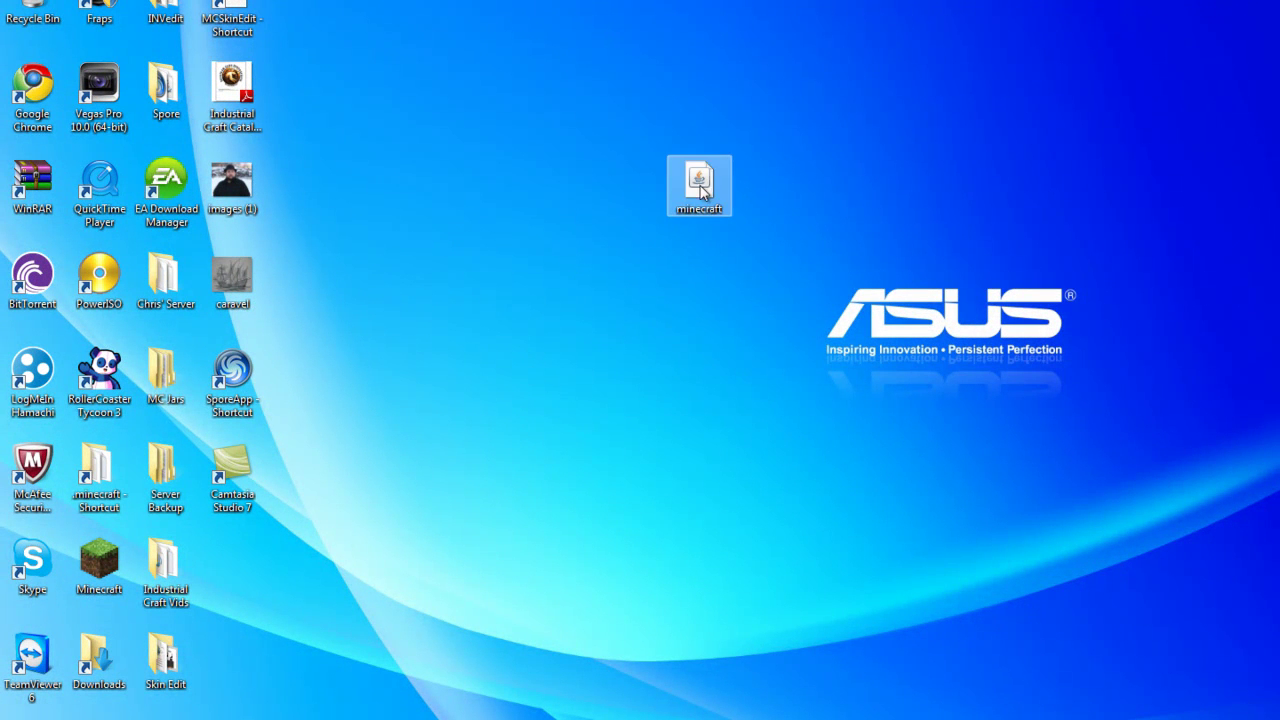
{"action": "double_click", "coordinate": [703, 188]}
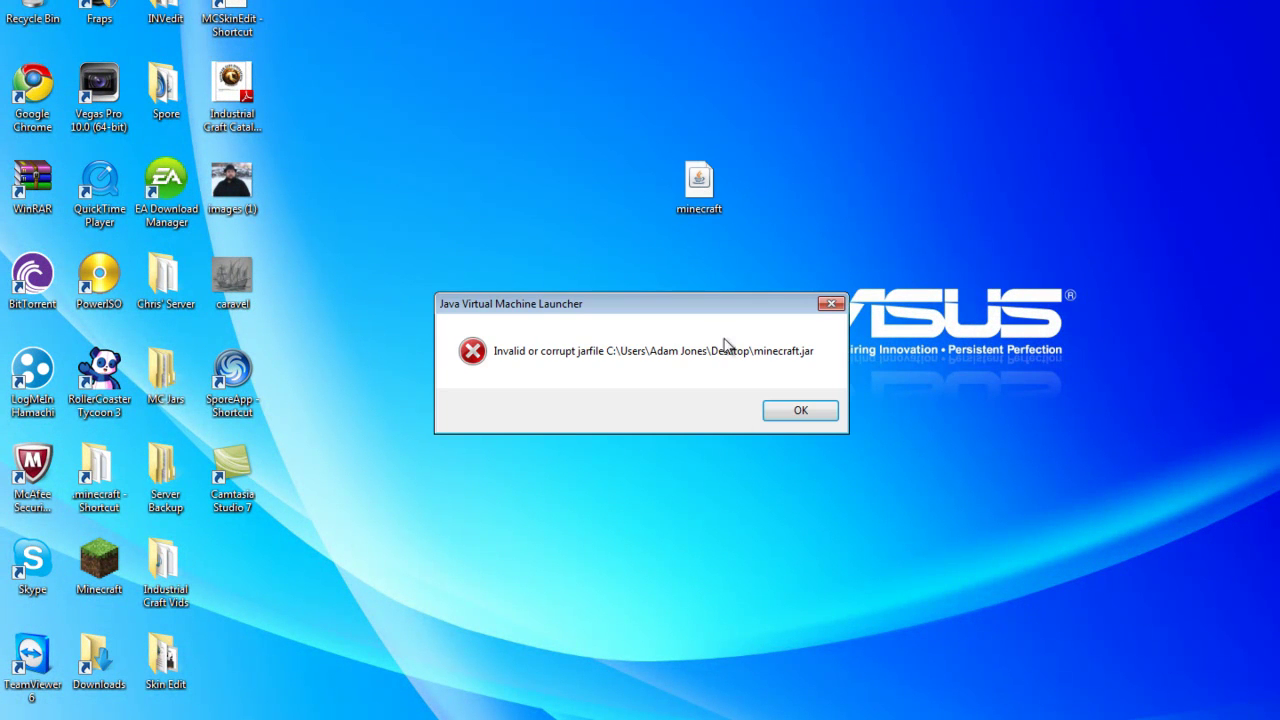
{"action": "left_click", "coordinate": [790, 409]}
{"action": "right_click", "coordinate": [692, 178]}
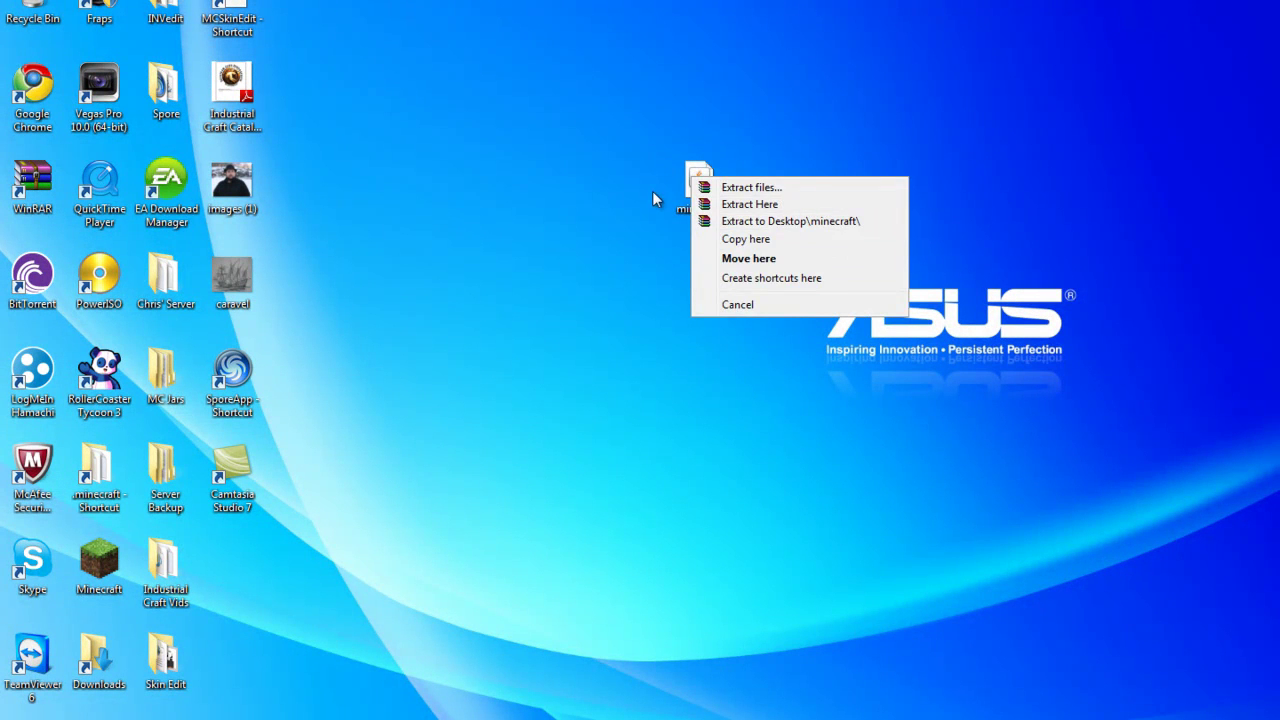
{"action": "left_click", "coordinate": [669, 193]}
Open the desktop's minecraft jar file with WinRAR, look through its contents, and close the archive.
{"action": "right_click", "coordinate": [712, 180]}
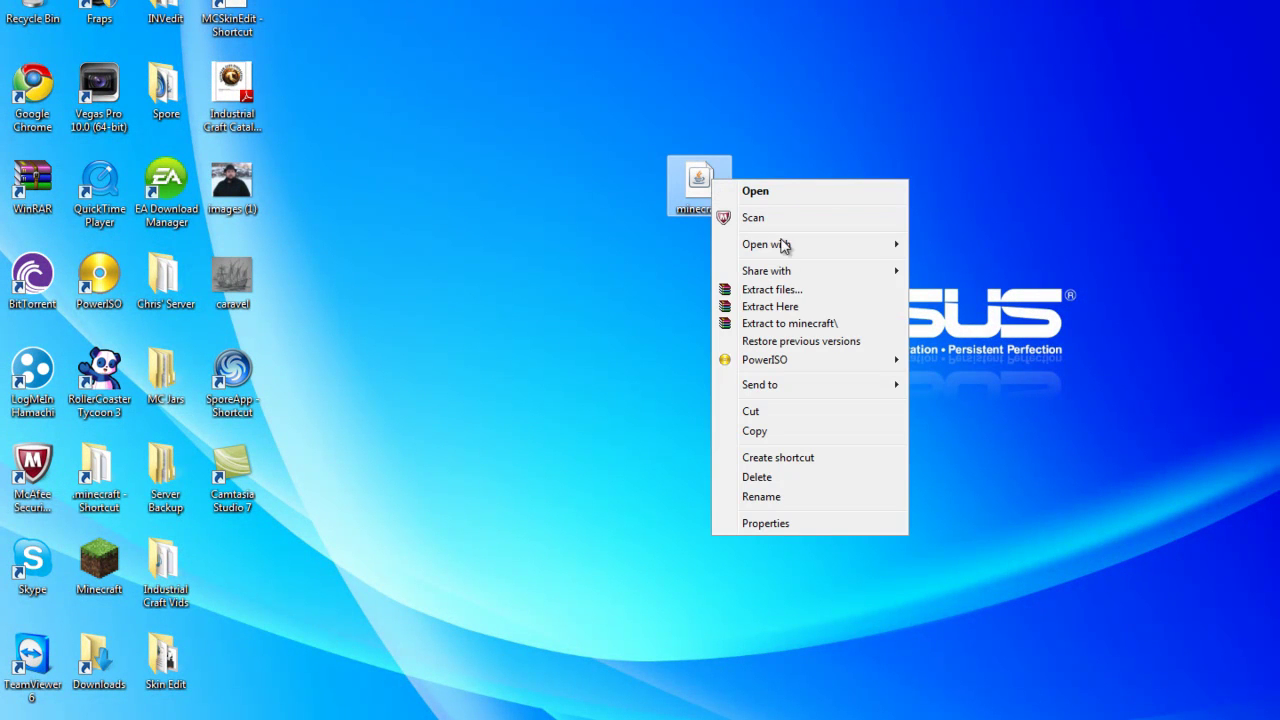
{"action": "mouse_move", "coordinate": [797, 250]}
{"action": "left_click", "coordinate": [935, 265]}
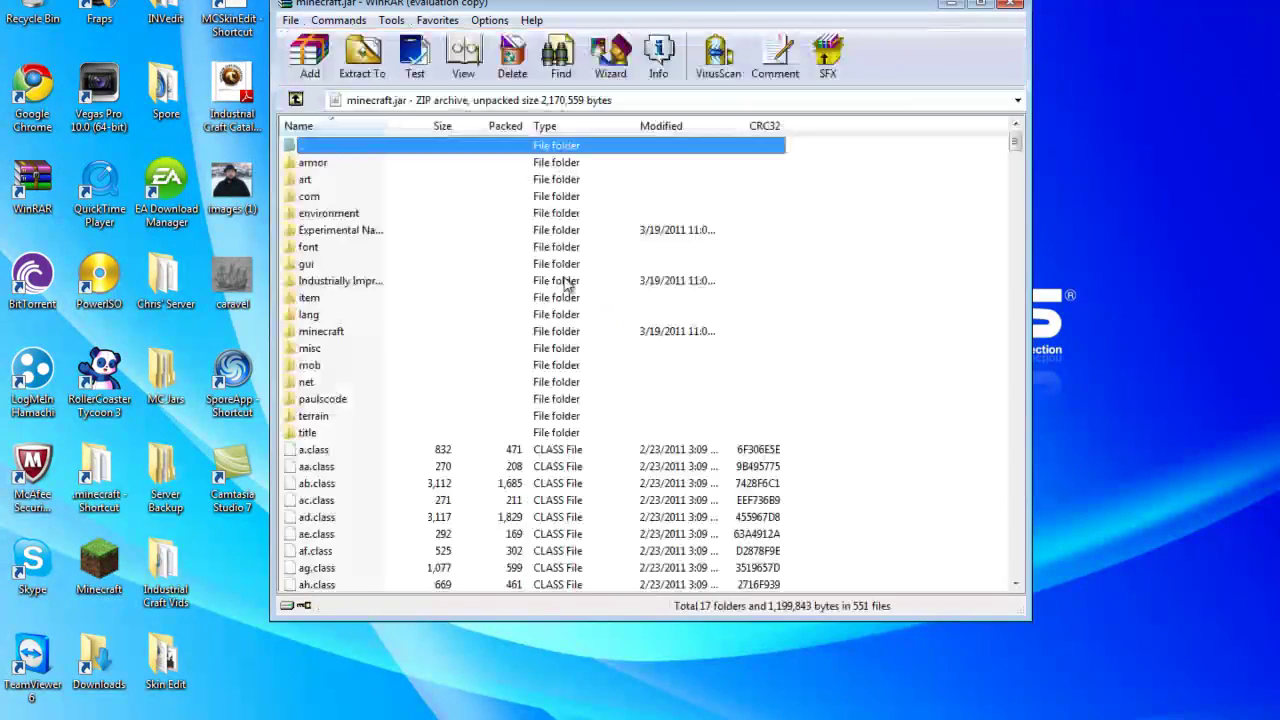
{"action": "scroll", "coordinate": [520, 252], "scroll_direction": "down", "scroll_amount": 12}
{"action": "scroll", "coordinate": [527, 257], "scroll_direction": "up", "scroll_amount": 7}
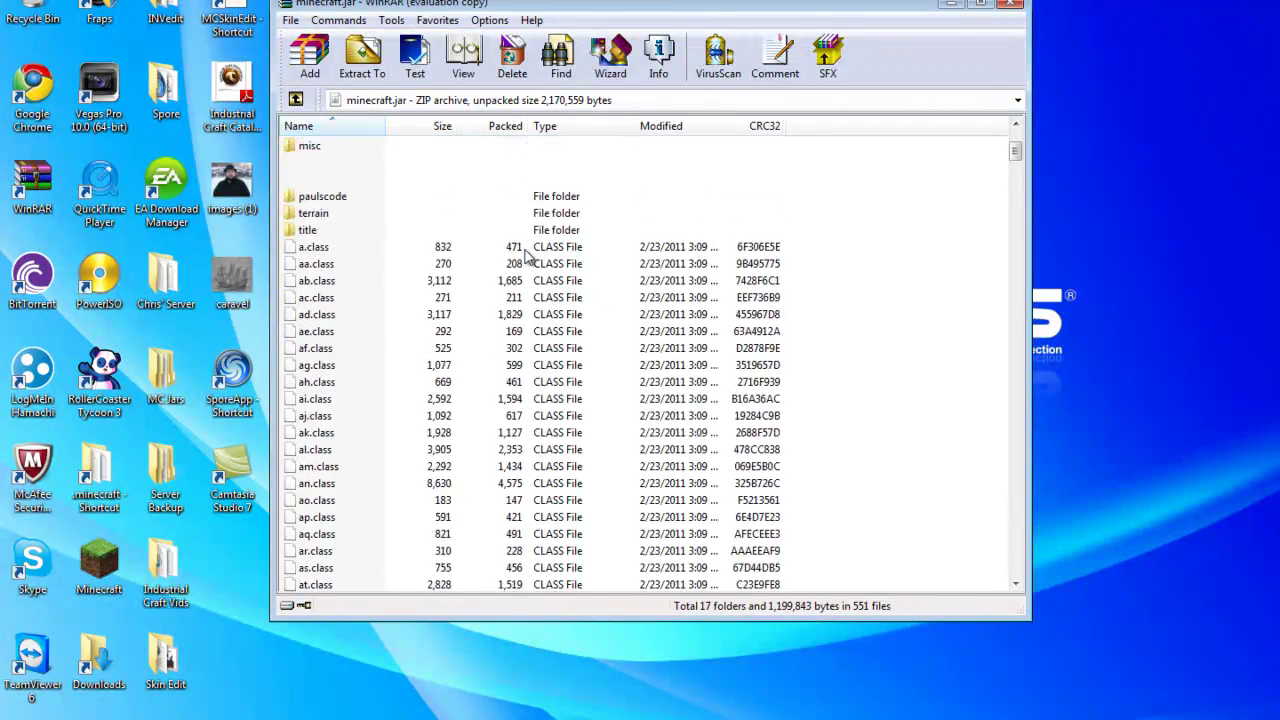
{"action": "scroll", "coordinate": [527, 257], "scroll_direction": "up", "scroll_amount": 5}
{"action": "left_click", "coordinate": [1014, 5]}
{"action": "left_click_drag", "start_coordinate": [636, 124], "coordinate": [665, 169]}
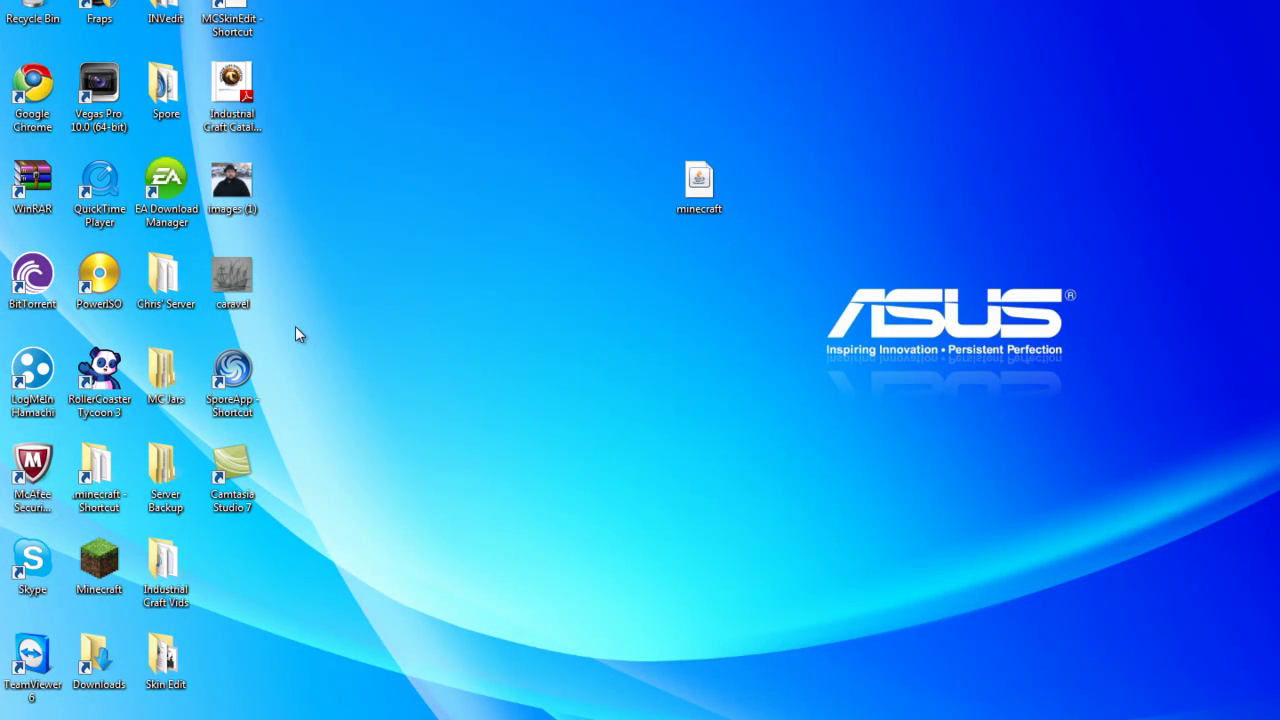
Open the bin folder through the desktop's .minecraft shortcut and reposition its window beside the desktop icons.
{"action": "double_click", "coordinate": [97, 481]}
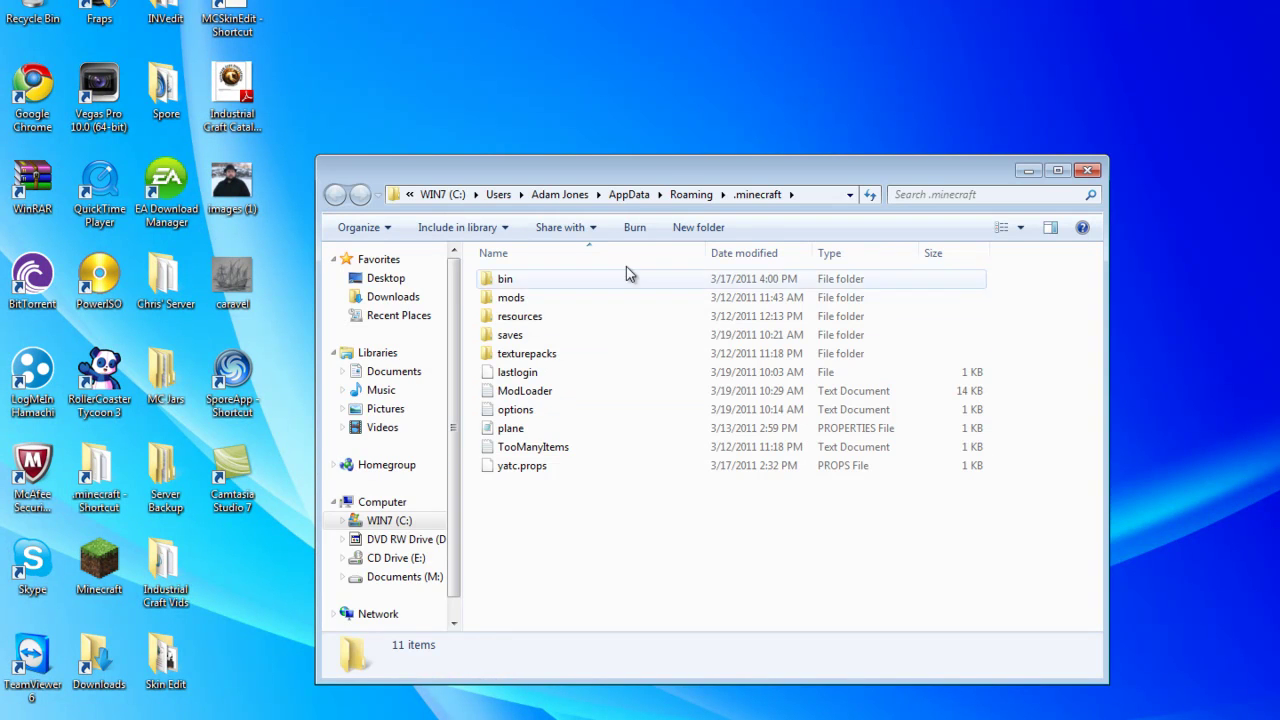
{"action": "left_click_drag", "start_coordinate": [661, 136], "coordinate": [857, 104]}
{"action": "double_click", "coordinate": [703, 227]}
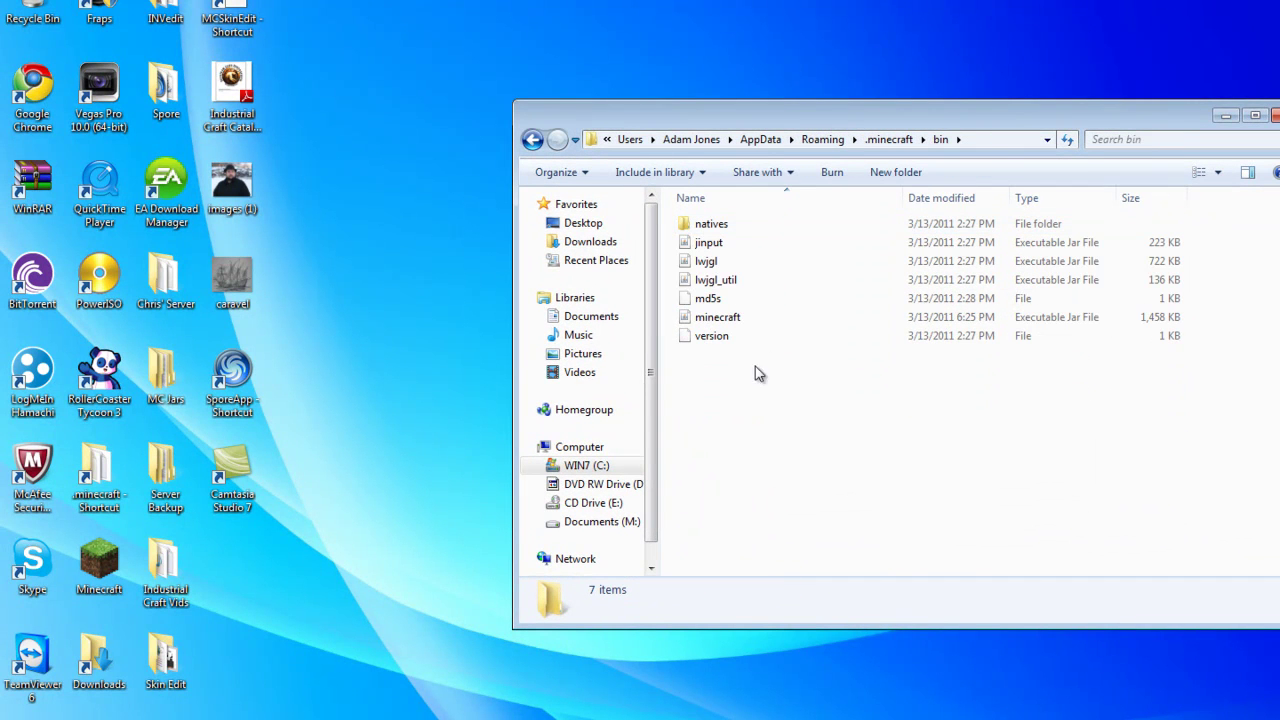
{"action": "left_click_drag", "start_coordinate": [741, 112], "coordinate": [699, 212]}
Create a new folder on the desktop and move the original minecraft jar file from the bin folder into it.
{"action": "right_click", "coordinate": [618, 114]}
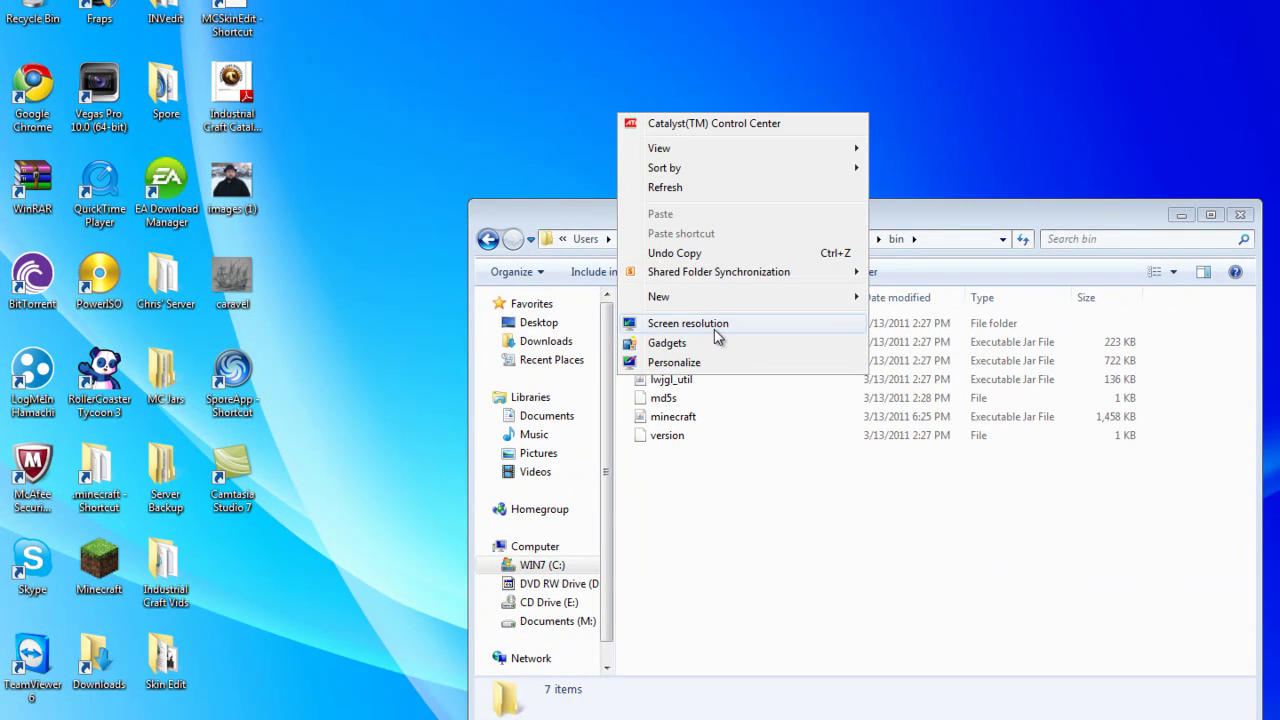
{"action": "mouse_move", "coordinate": [866, 300]}
{"action": "left_click", "coordinate": [905, 297]}
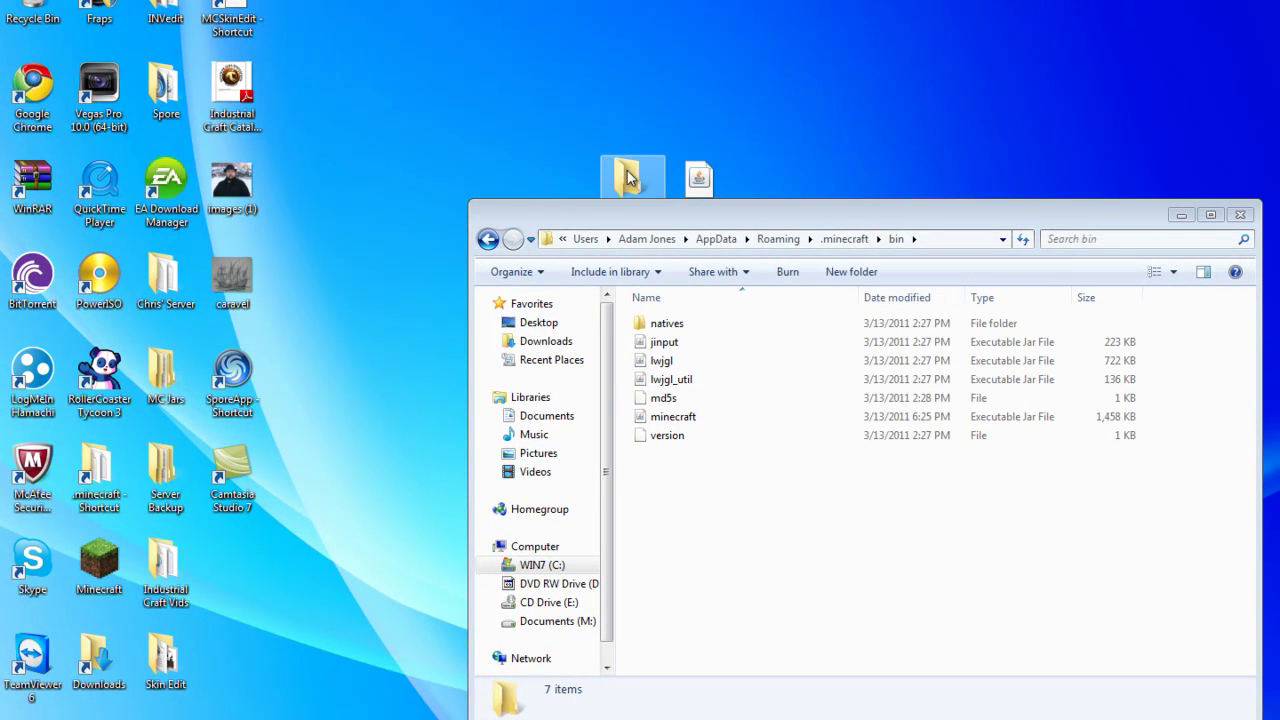
{"action": "key", "text": "Return"}
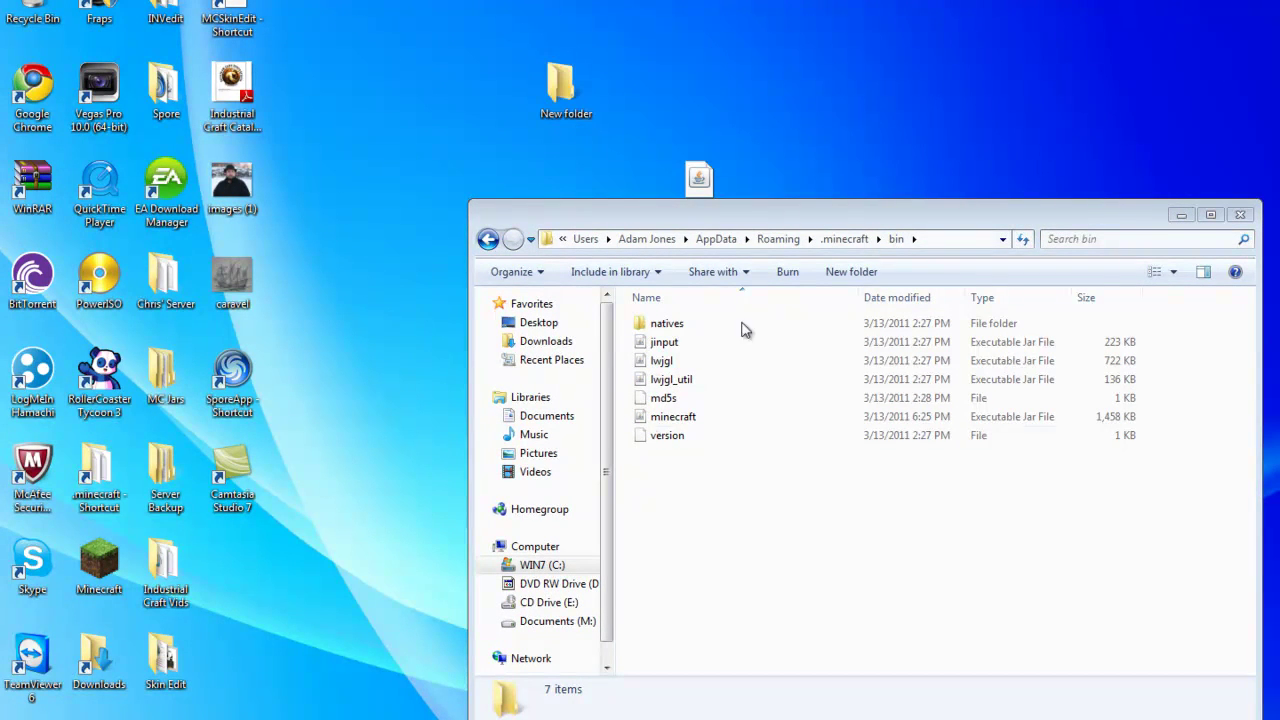
{"action": "left_click", "coordinate": [672, 416]}
{"action": "left_click_drag", "start_coordinate": [569, 95], "coordinate": [569, 95]}
{"action": "left_click", "coordinate": [746, 506]}
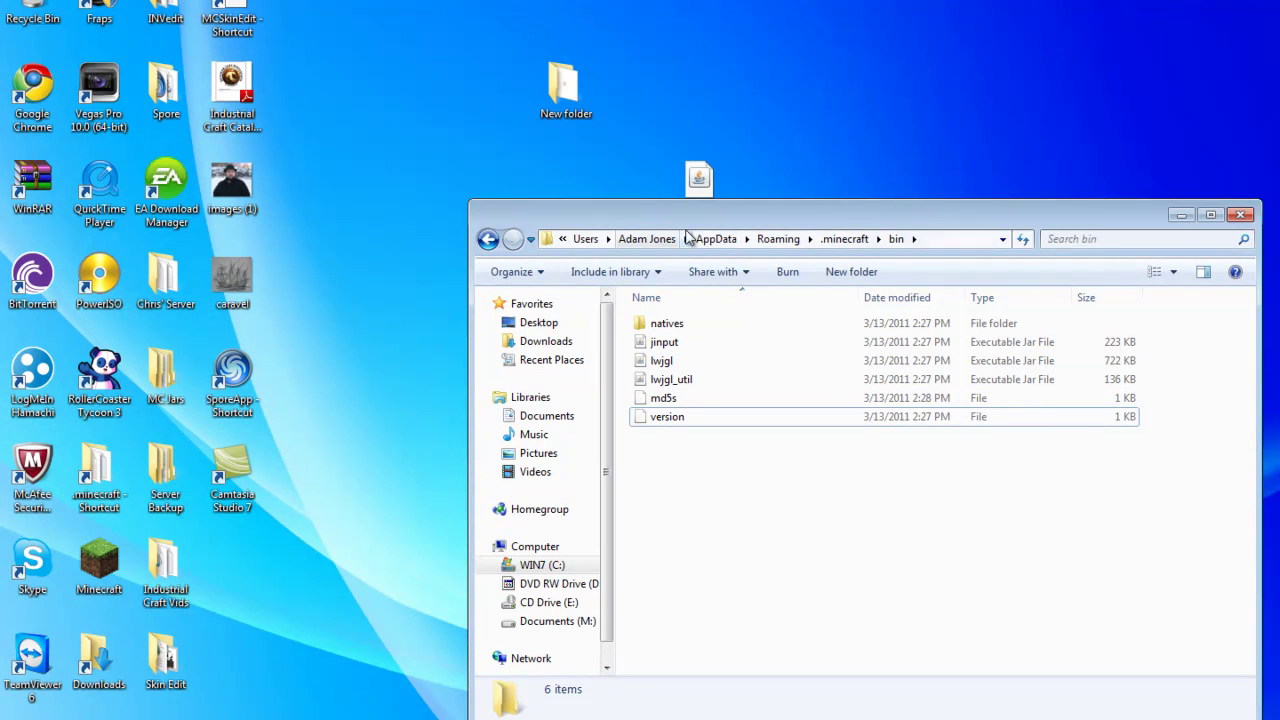
Put the desktop's modded minecraft jar file into the bin folder and close the folder window.
{"action": "left_click", "coordinate": [713, 190]}
{"action": "left_click", "coordinate": [833, 517]}
{"action": "key", "text": "ctrl+z"}
{"action": "left_click_drag", "start_coordinate": [931, 226], "coordinate": [895, 143]}
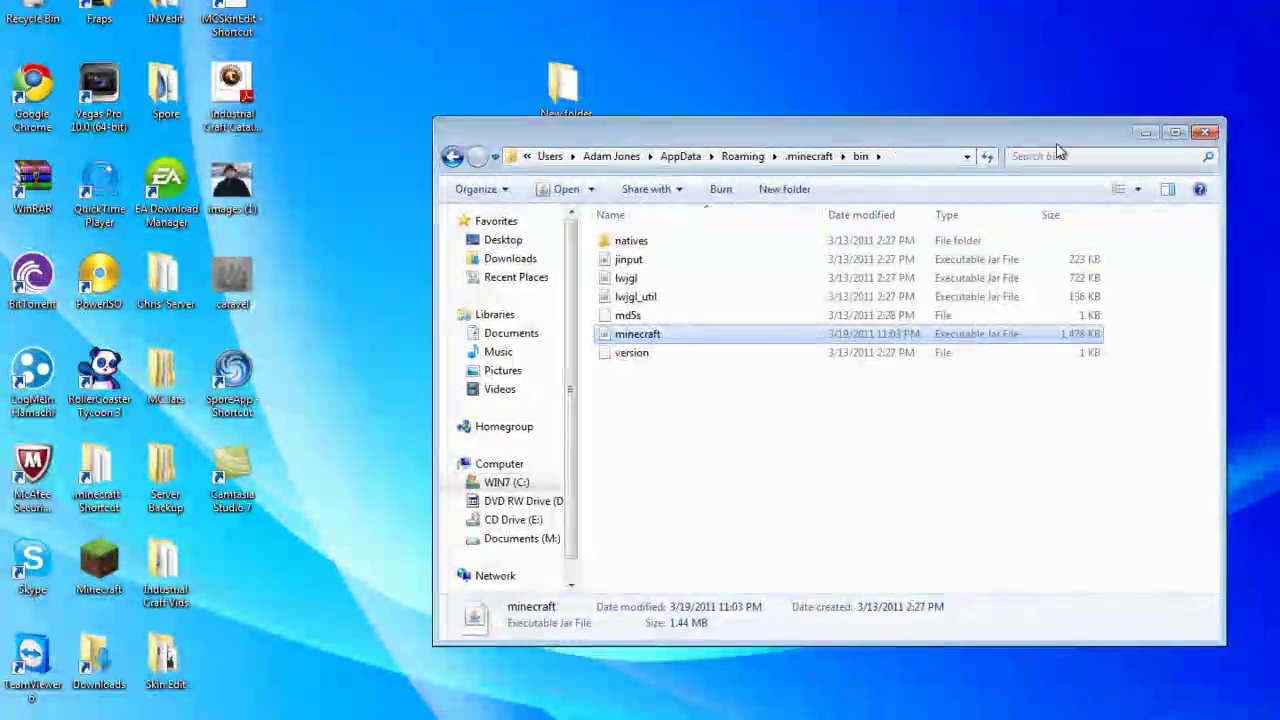
{"action": "left_click", "coordinate": [1206, 133]}
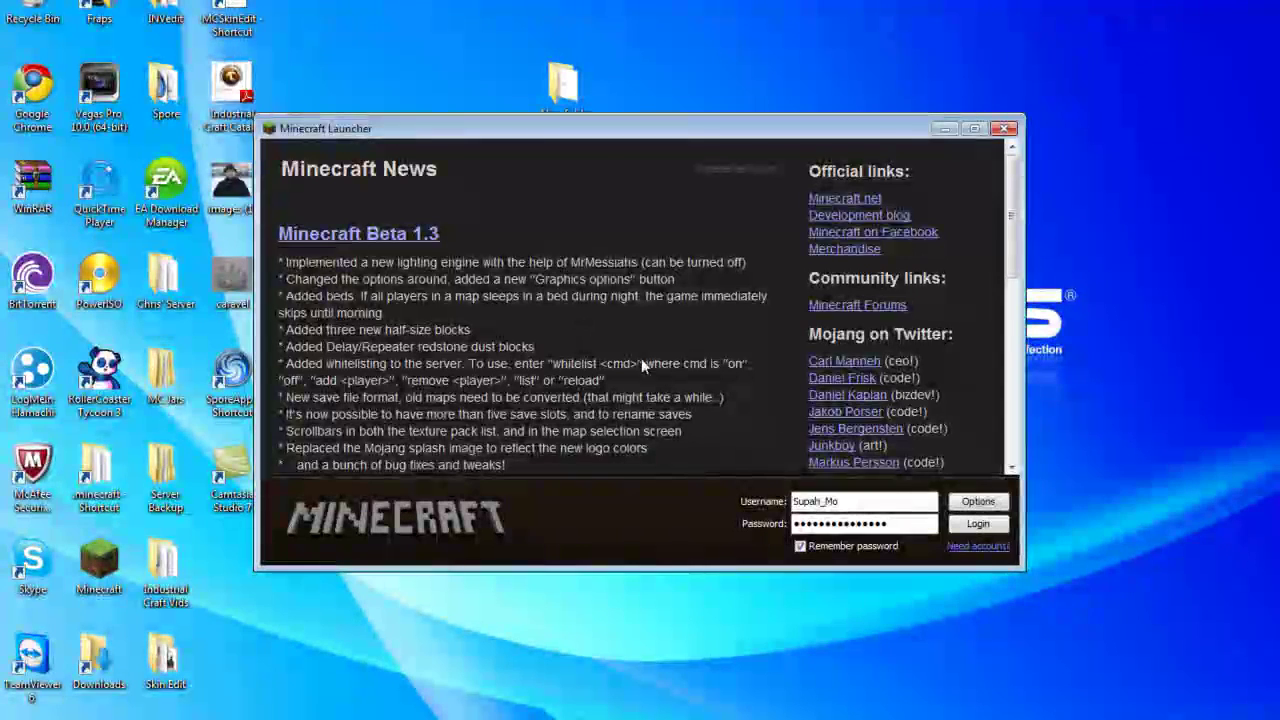
Log in to Minecraft with the remembered account and load the singleplayer world Industrial Sinle Player.
{"action": "left_click", "coordinate": [978, 524]}
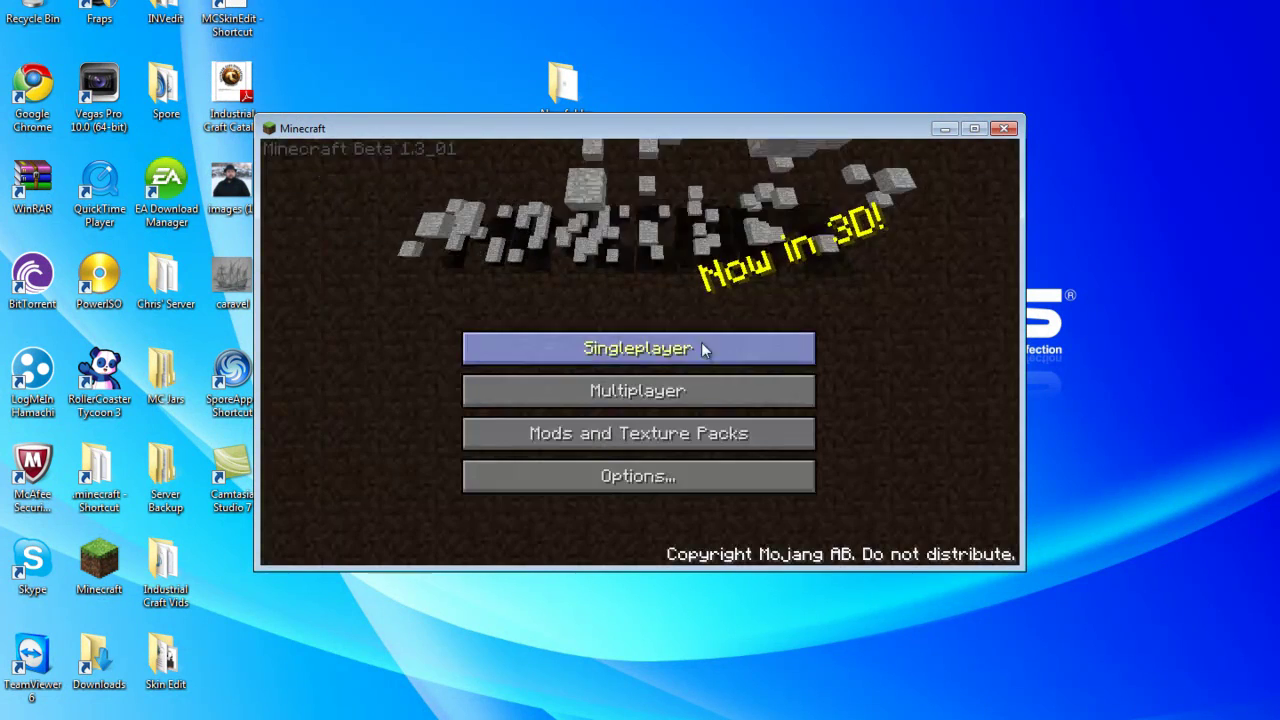
{"action": "left_click_drag", "start_coordinate": [750, 128], "coordinate": [792, 96]}
{"action": "left_click", "coordinate": [671, 315]}
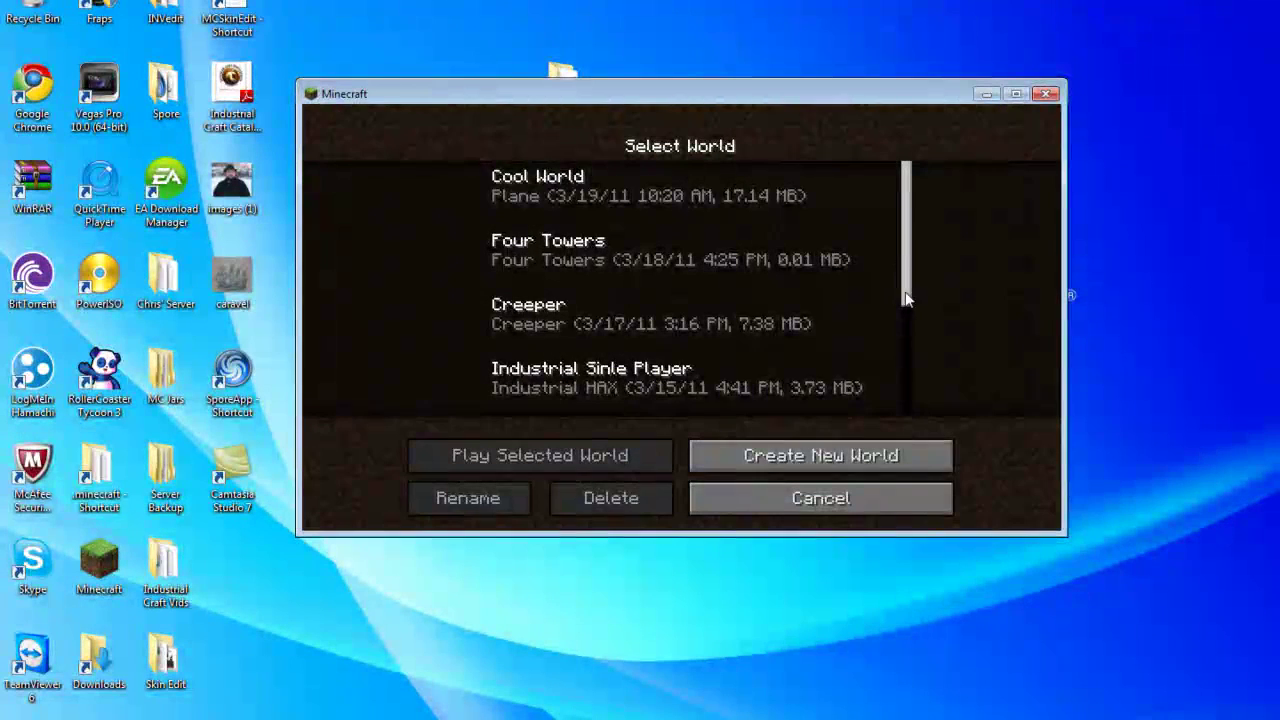
{"action": "scroll", "coordinate": [783, 308], "scroll_direction": "down", "scroll_amount": 1}
{"action": "left_click", "coordinate": [783, 308]}
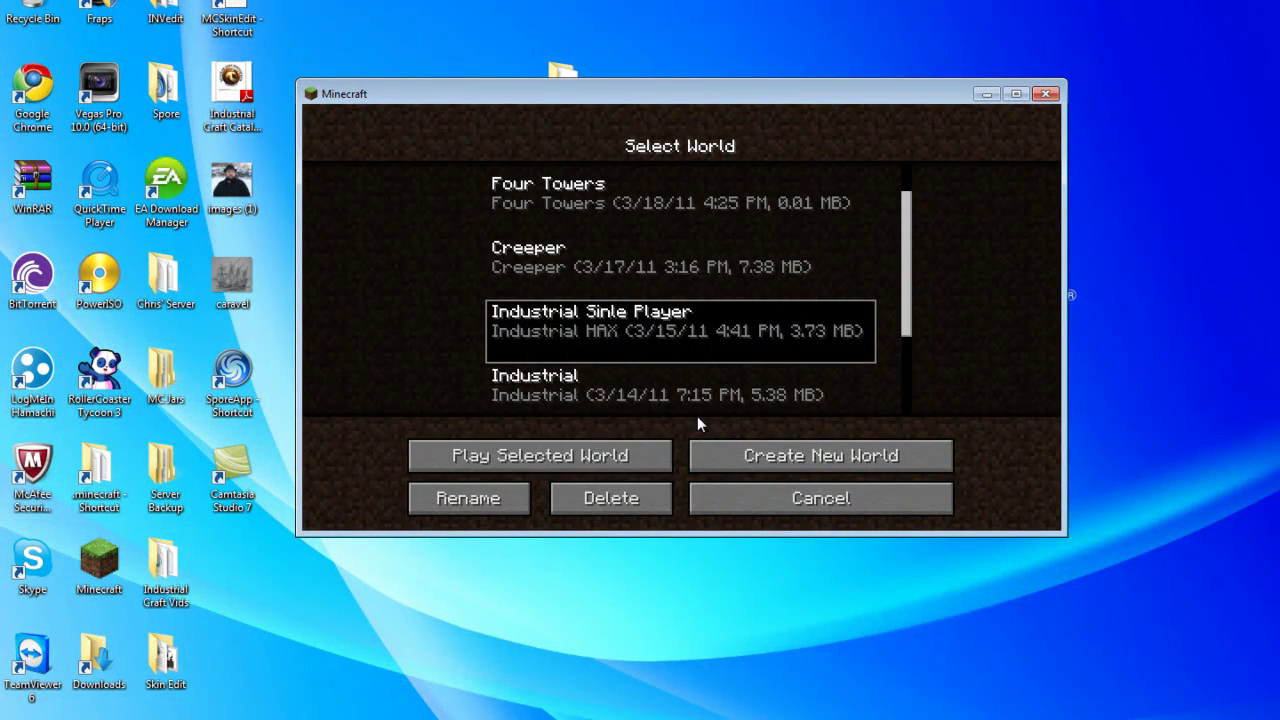
{"action": "left_click", "coordinate": [571, 457]}
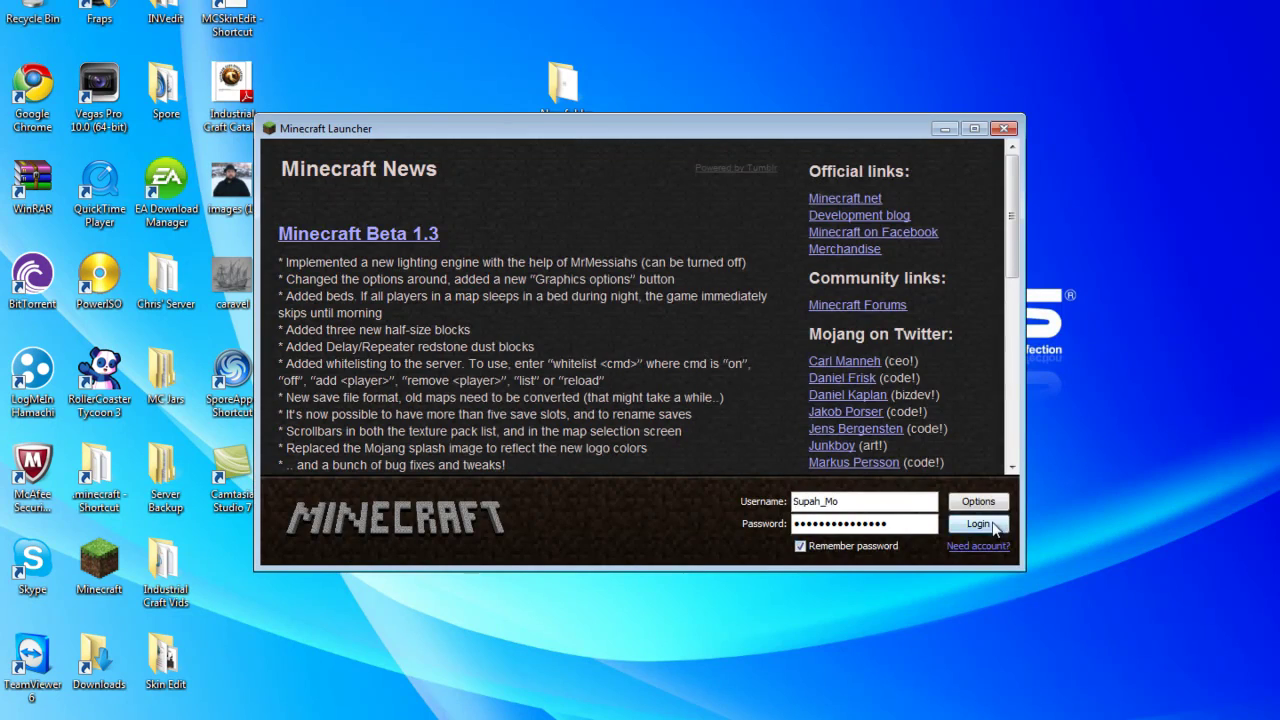
Log in from the relaunched Minecraft Launcher and create a singleplayer world named New World with a random seed.
{"action": "left_click", "coordinate": [993, 527]}
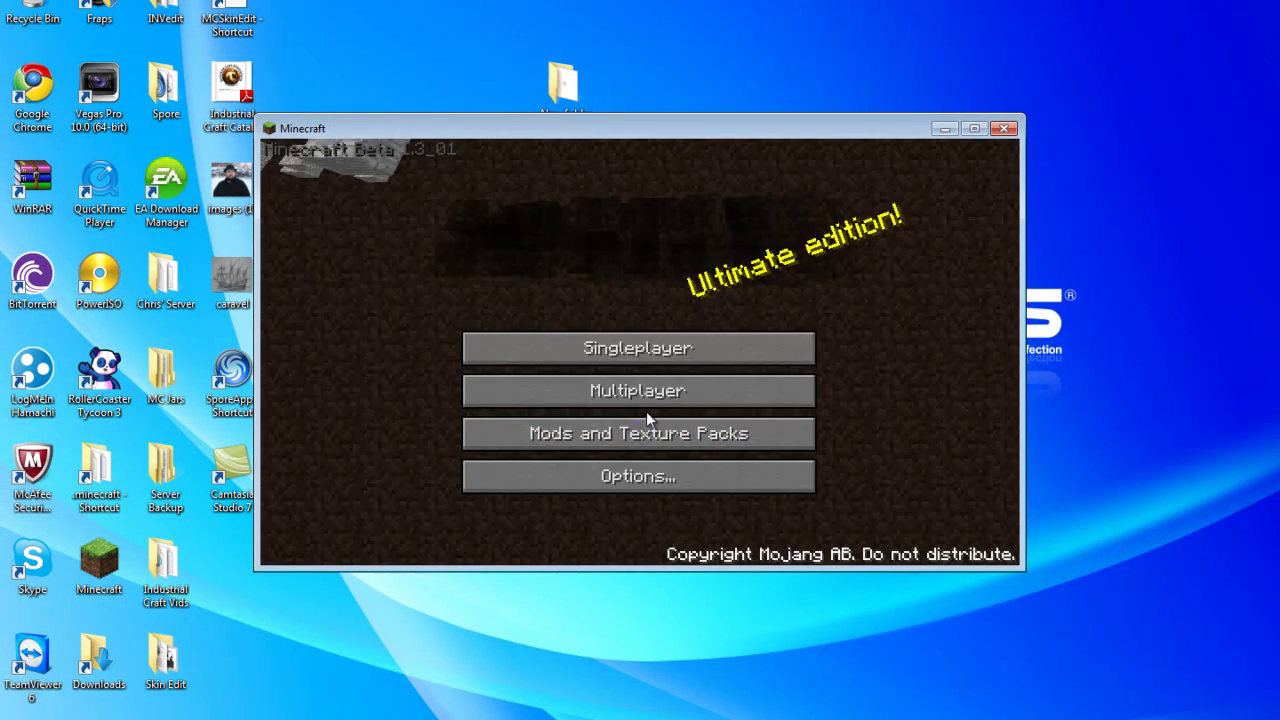
{"action": "left_click", "coordinate": [639, 340]}
{"action": "left_click", "coordinate": [727, 494]}
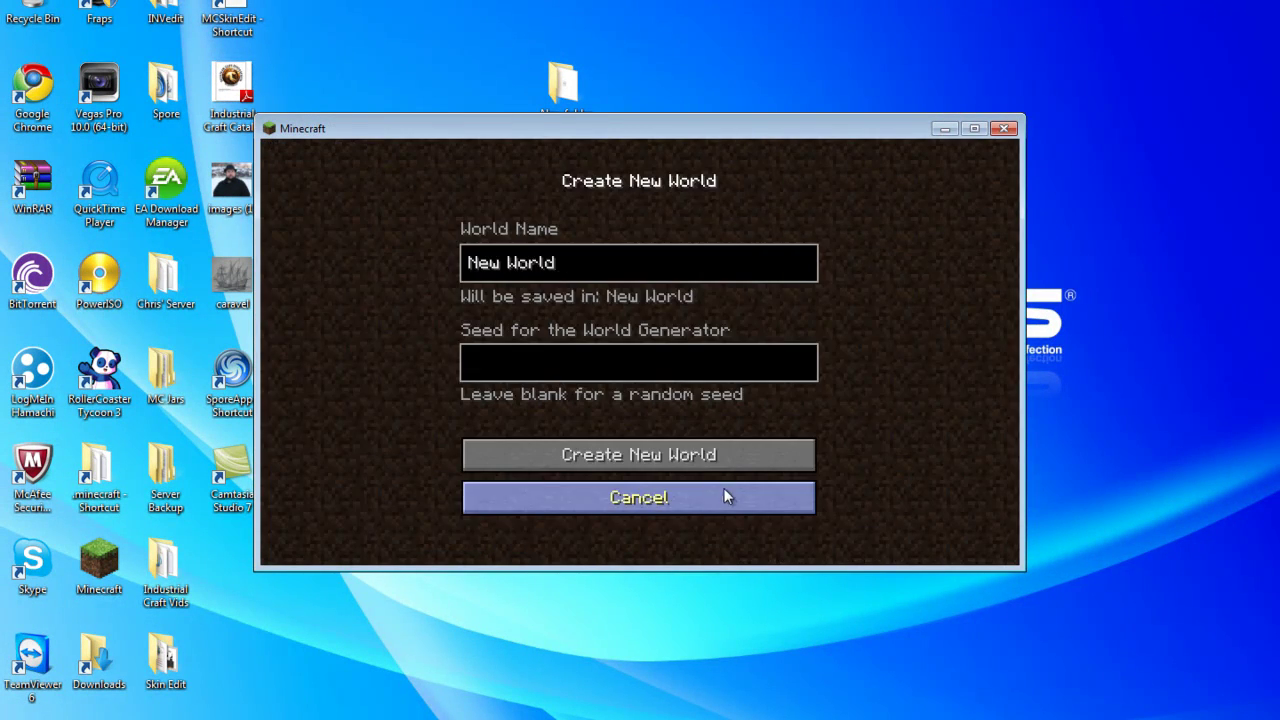
{"action": "left_click", "coordinate": [623, 457]}
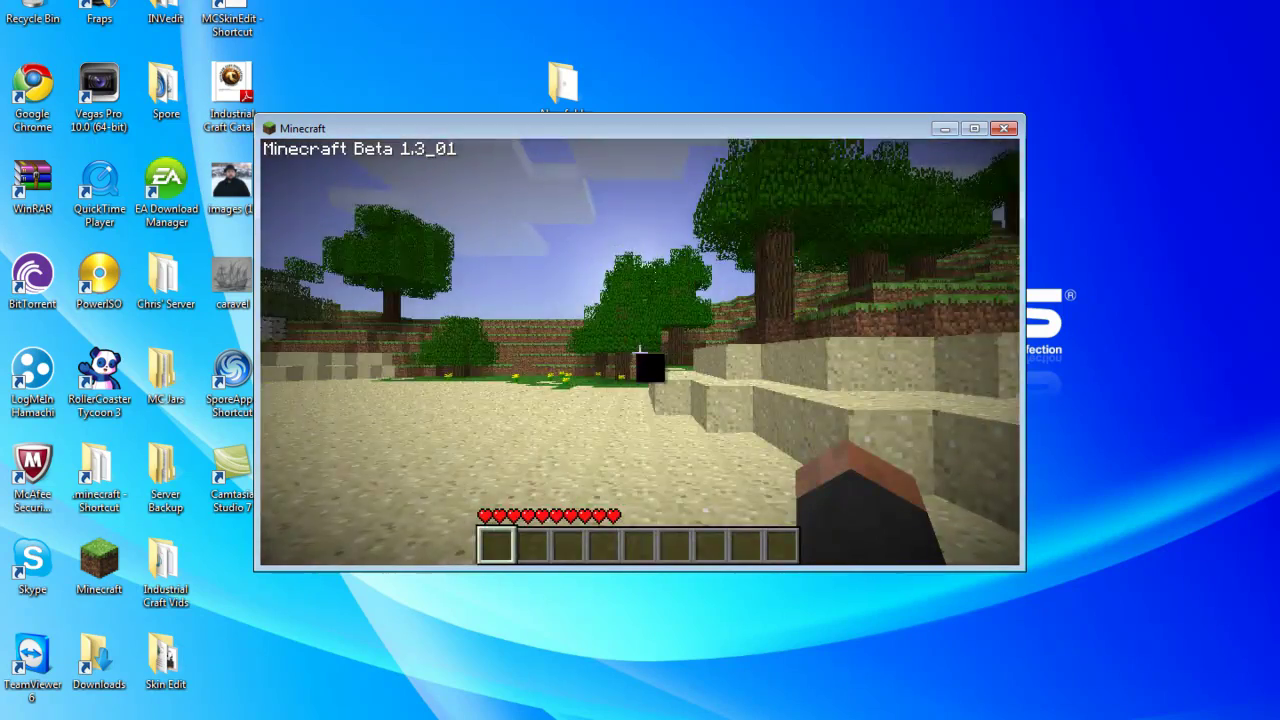
Walk forward and jump across the sand toward the trees in the new world.
{"action": "key", "text": "w"}
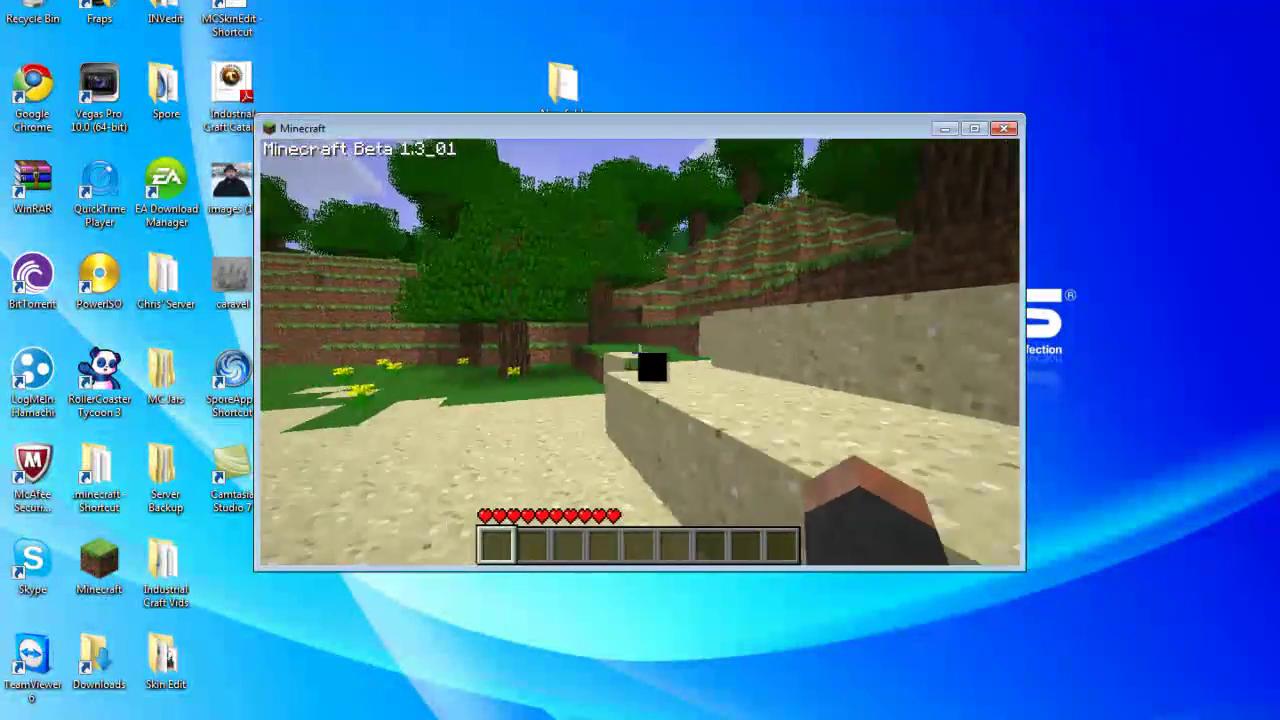
{"action": "key", "text": "w"}
{"action": "key", "text": "space"}
Change the render distance in the game's video settings and return to the world.
{"action": "key", "text": "Escape"}
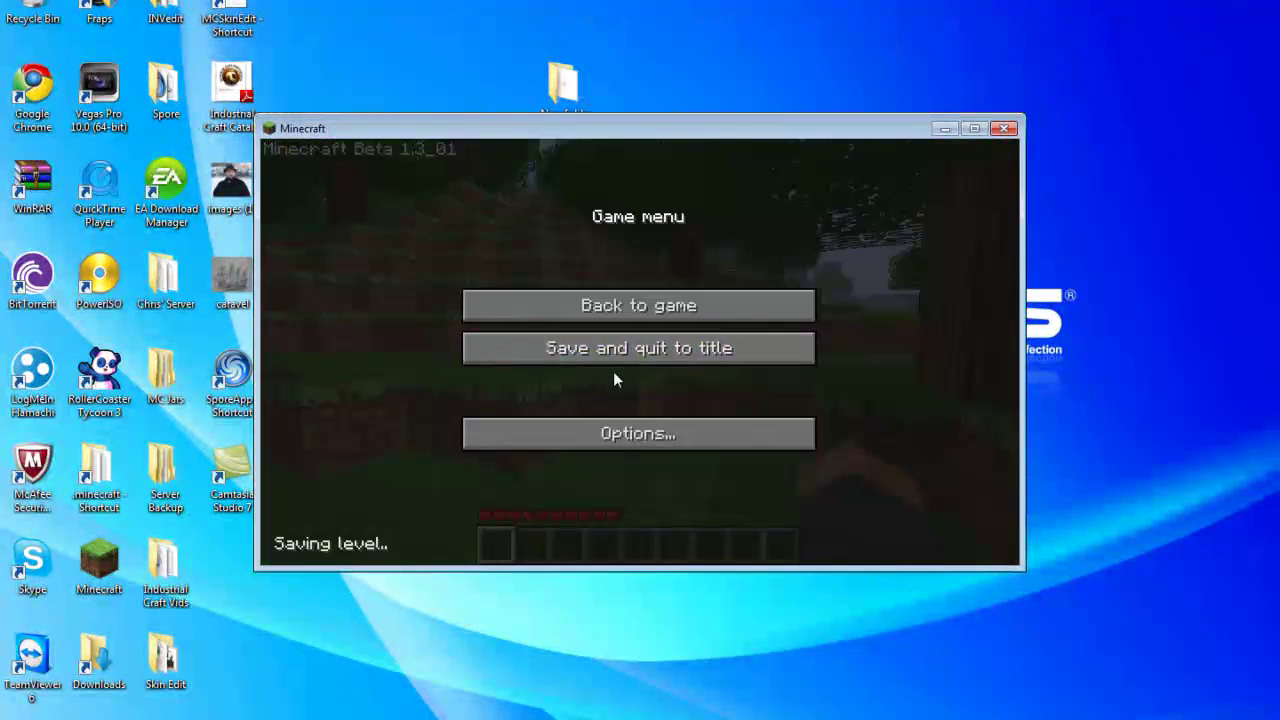
{"action": "left_click", "coordinate": [623, 430]}
{"action": "left_click", "coordinate": [623, 426]}
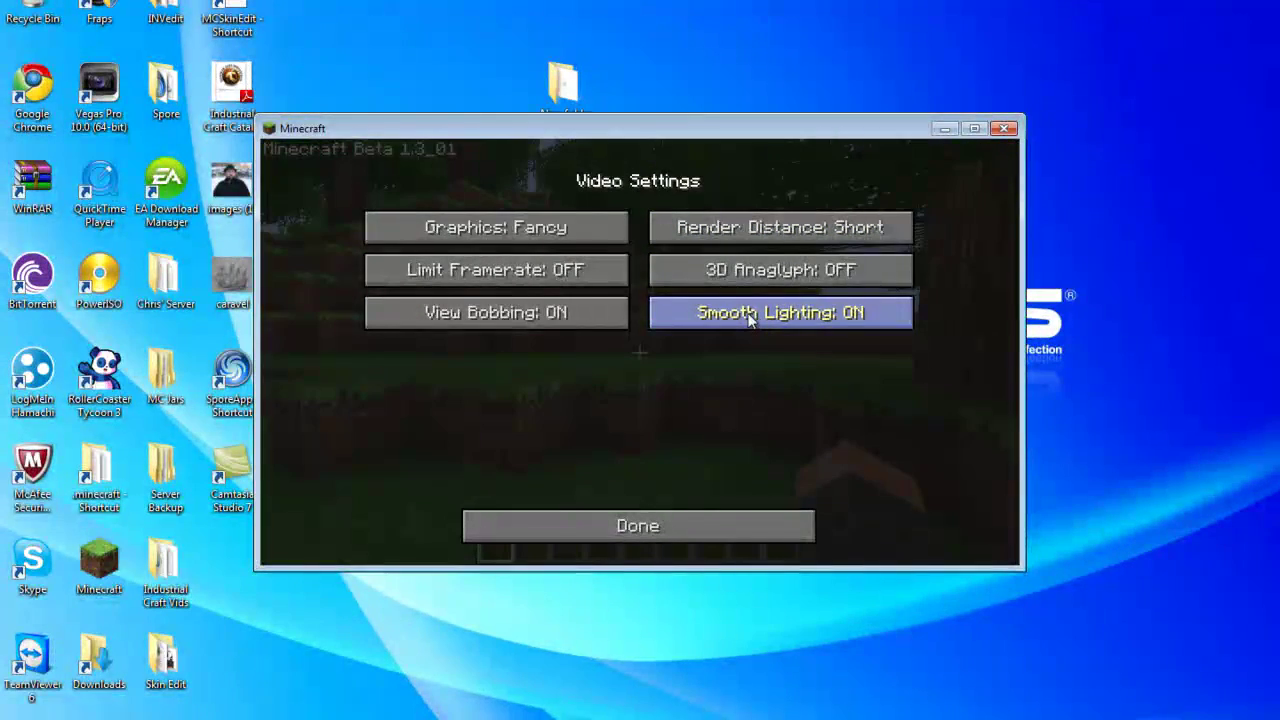
{"action": "left_click", "coordinate": [728, 238]}
{"action": "left_click", "coordinate": [728, 238]}
{"action": "left_click", "coordinate": [728, 238]}
{"action": "left_click", "coordinate": [622, 525]}
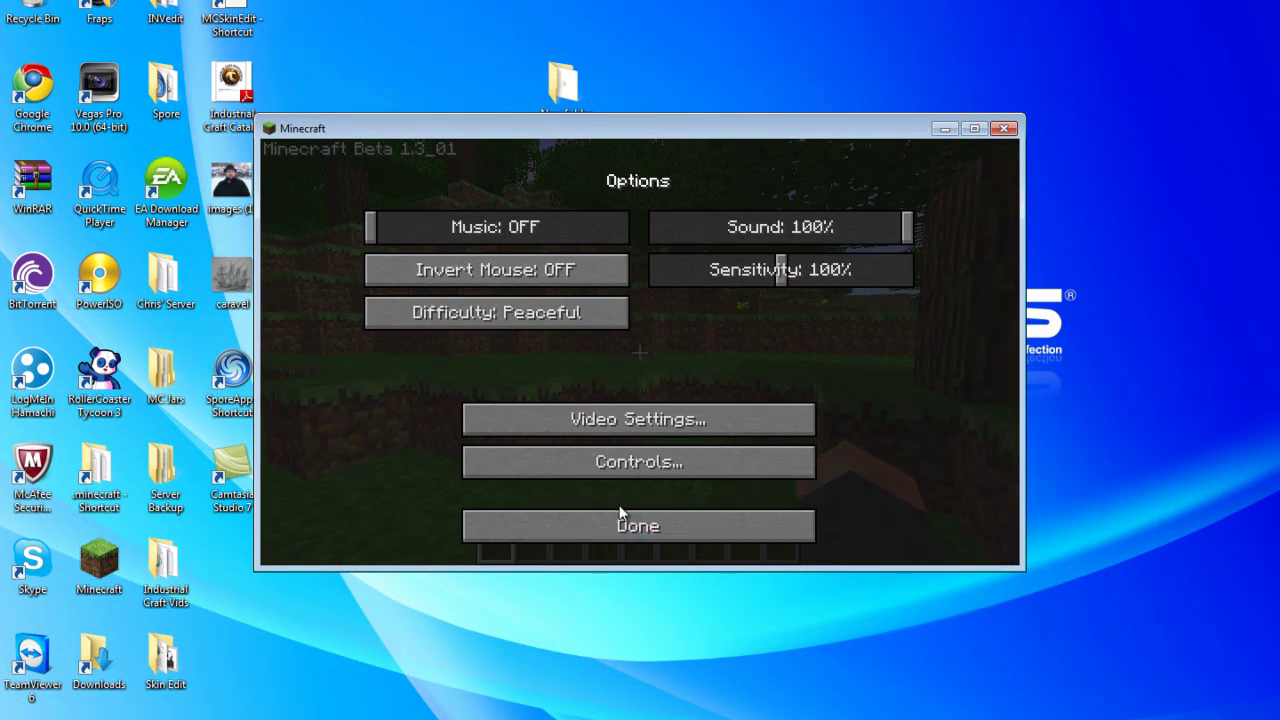
{"action": "left_click", "coordinate": [605, 525]}
{"action": "left_click", "coordinate": [638, 305]}
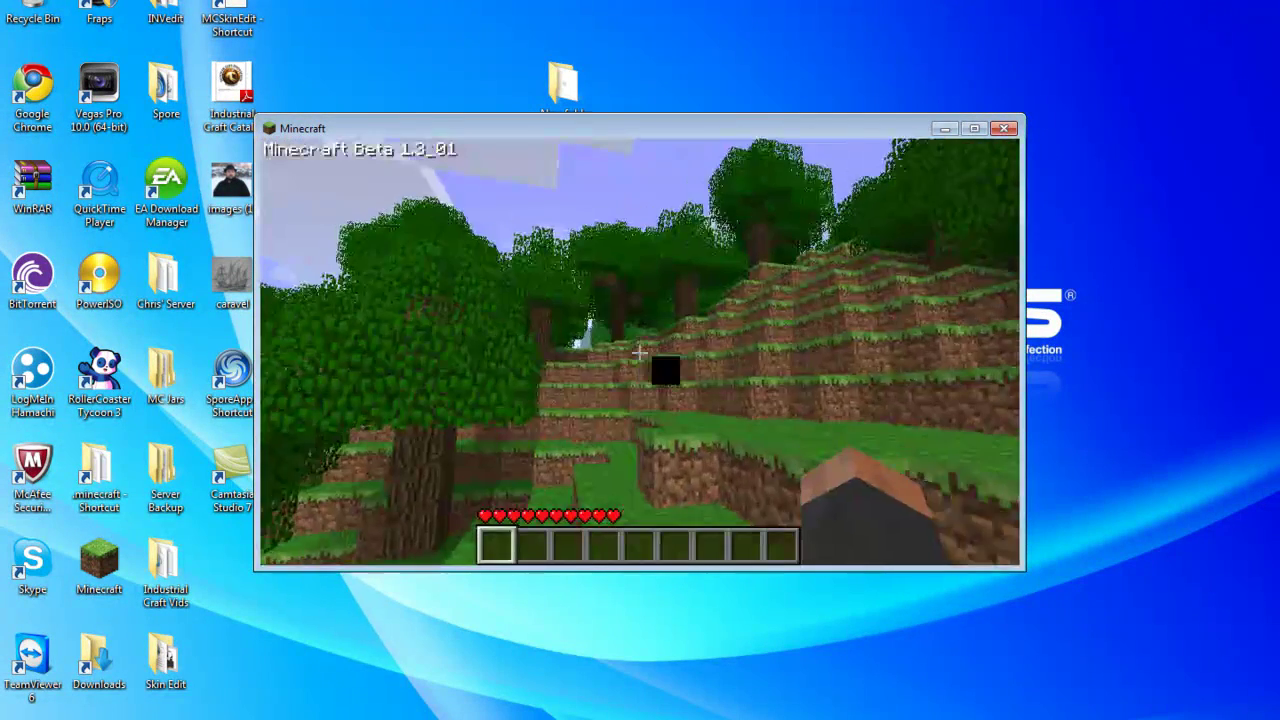
Walk through the forest past the trees, dirt ledges and yellow flowers to explore the new world.
{"action": "key", "text": "w"}
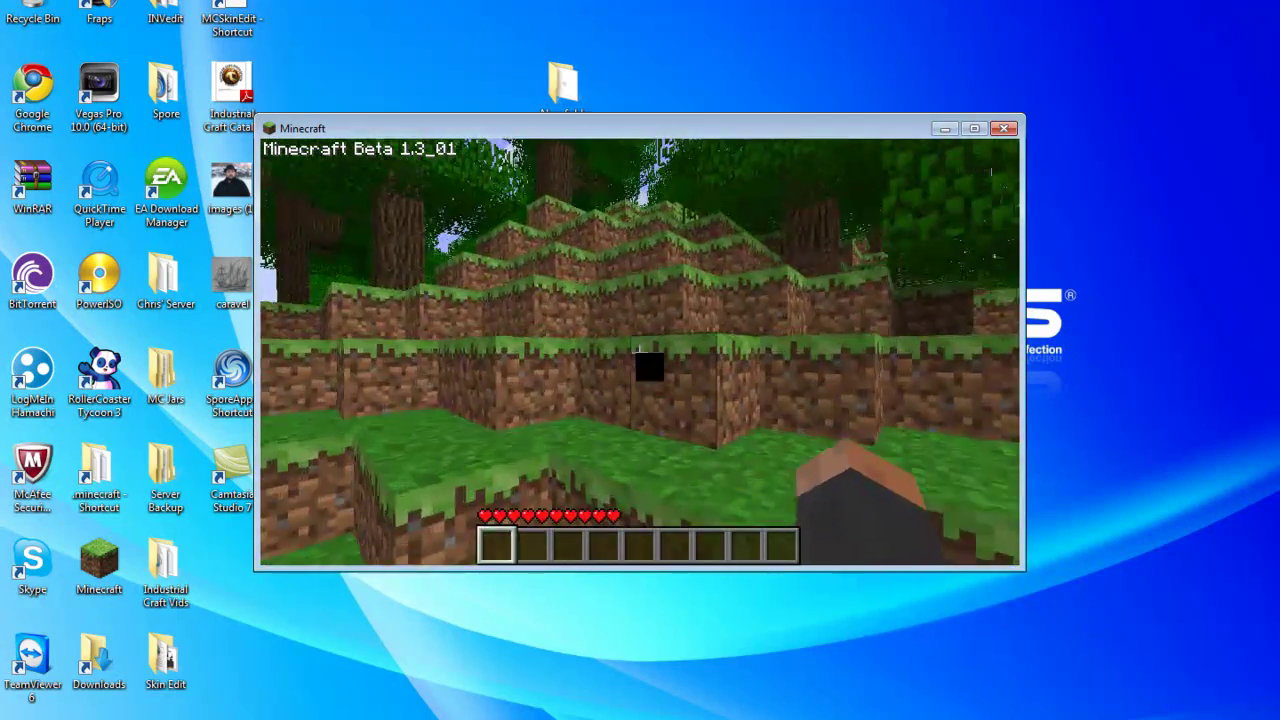
{"action": "key", "text": "w"}
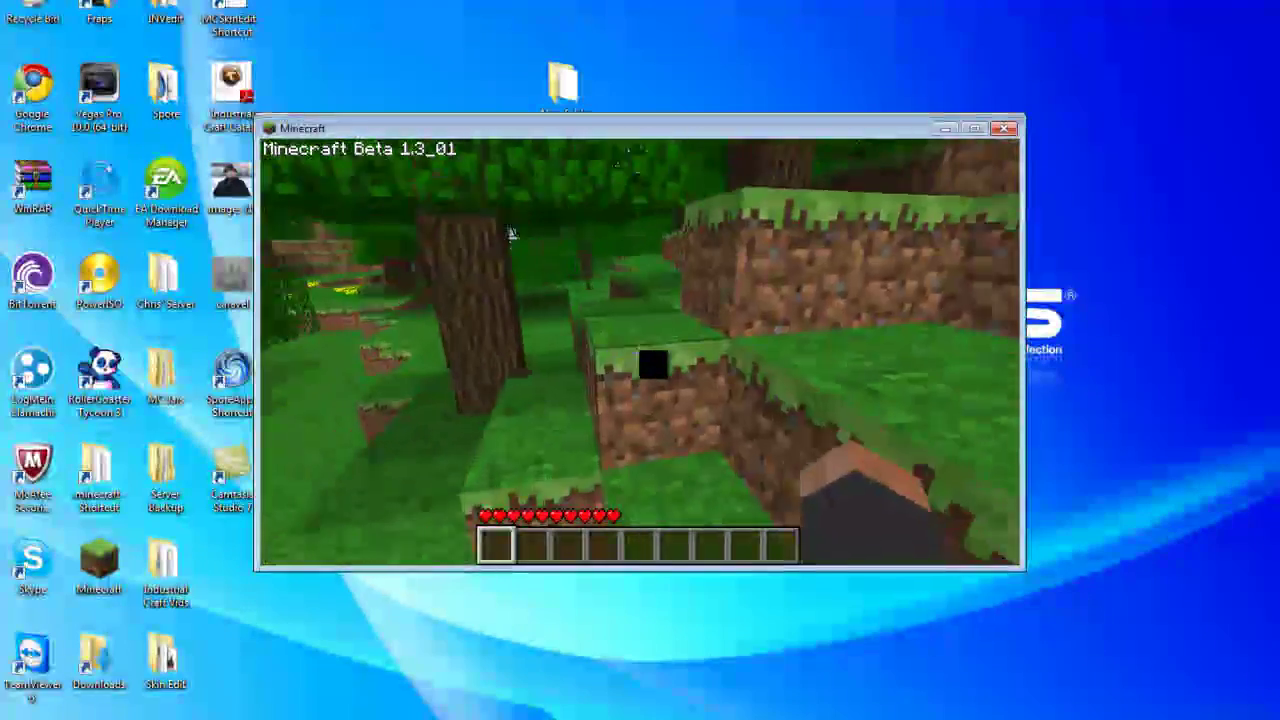
{"action": "key", "text": "w"}
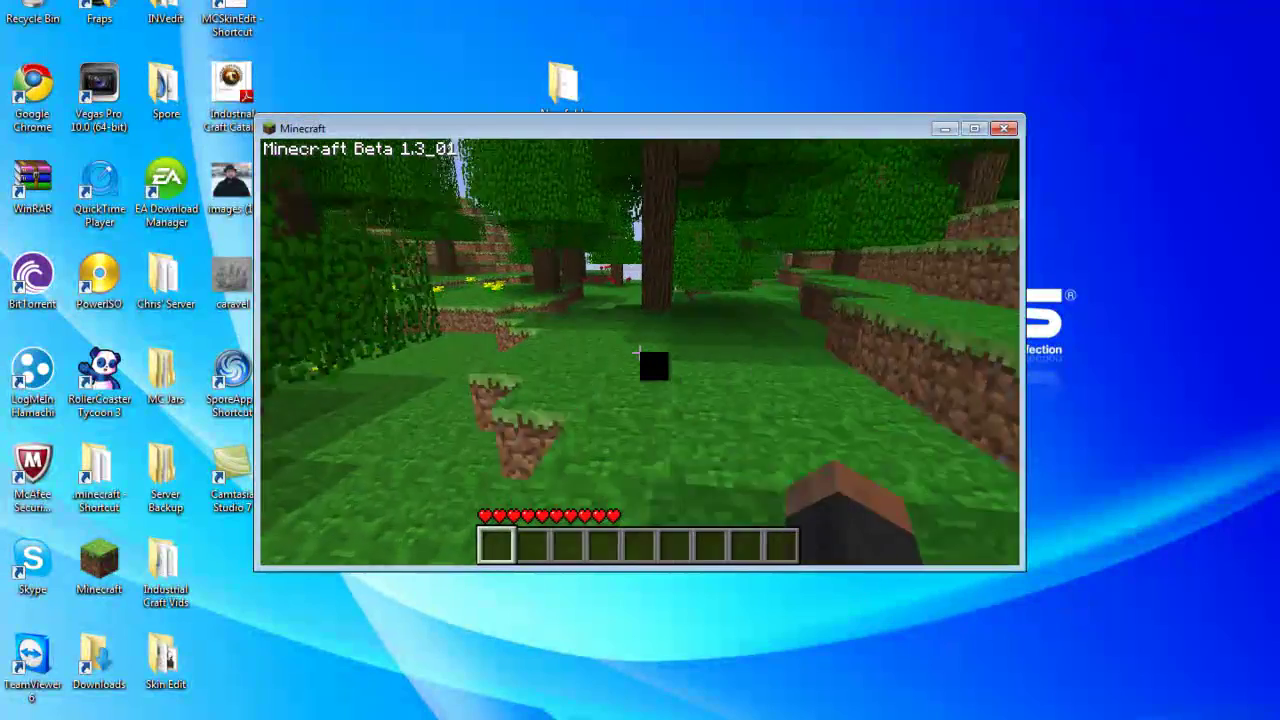
{"action": "key", "text": "w"}
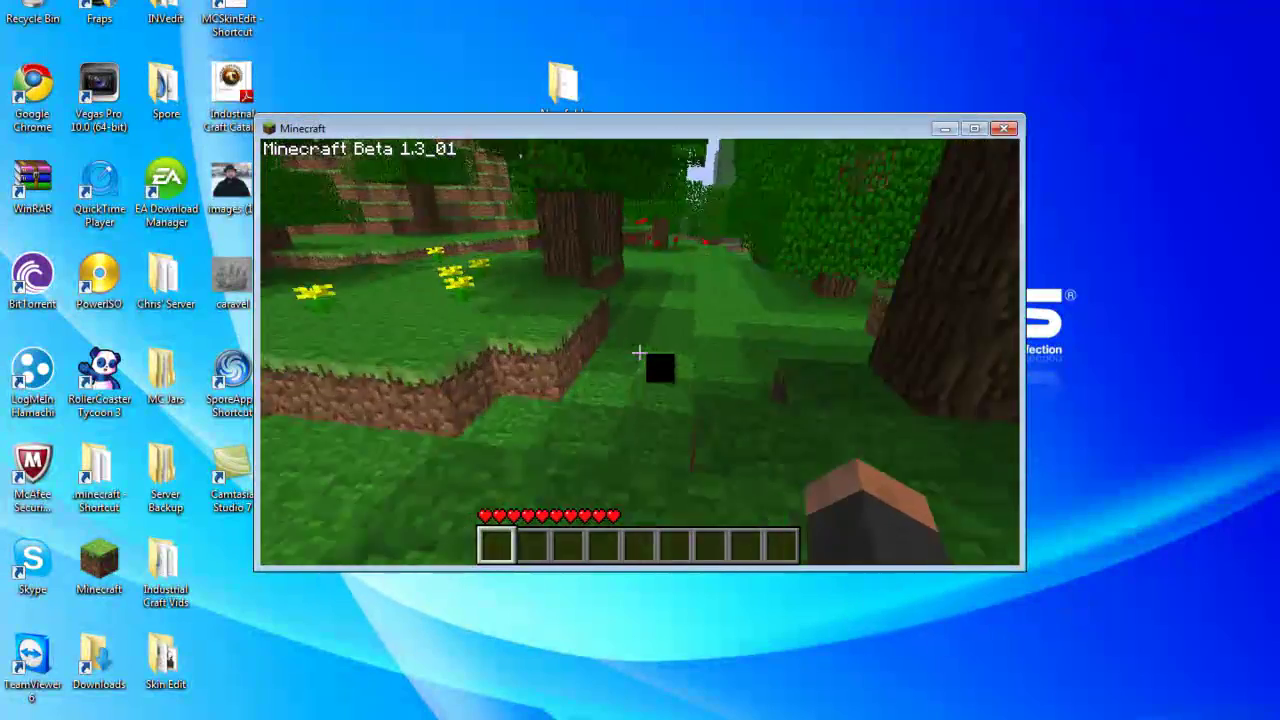
{"action": "key", "text": "w"}
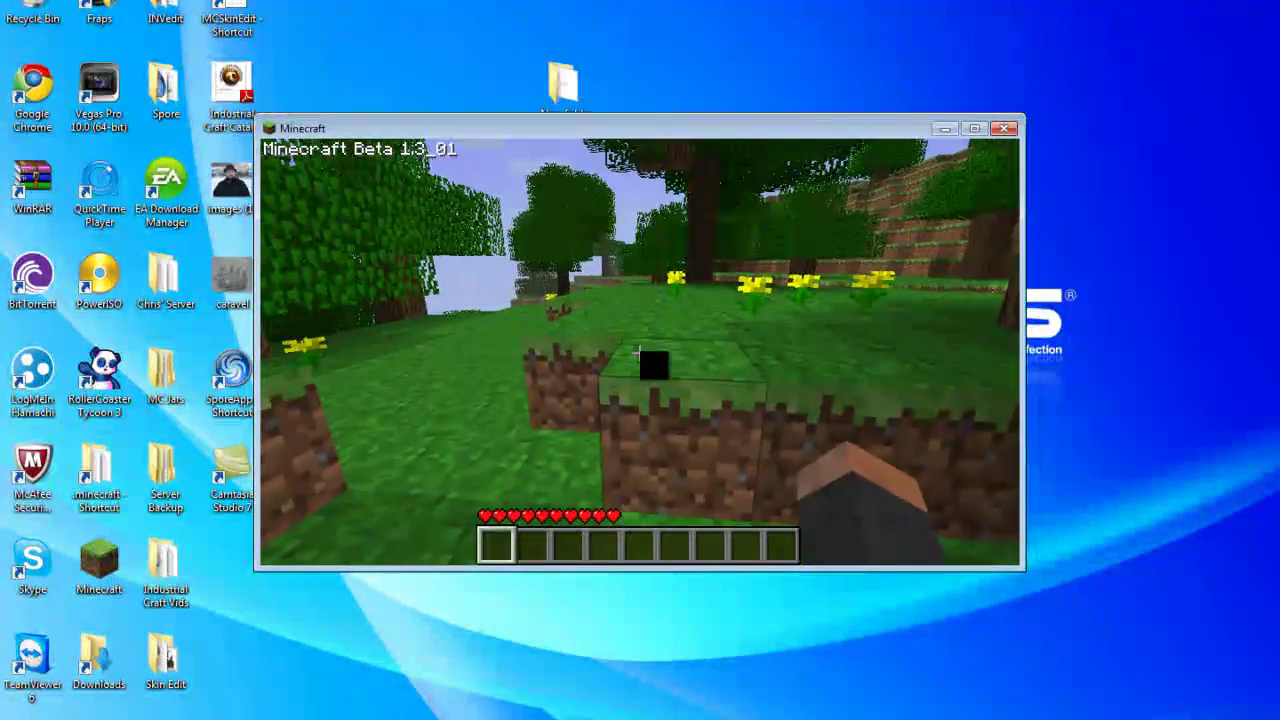
{"action": "key", "text": "w"}
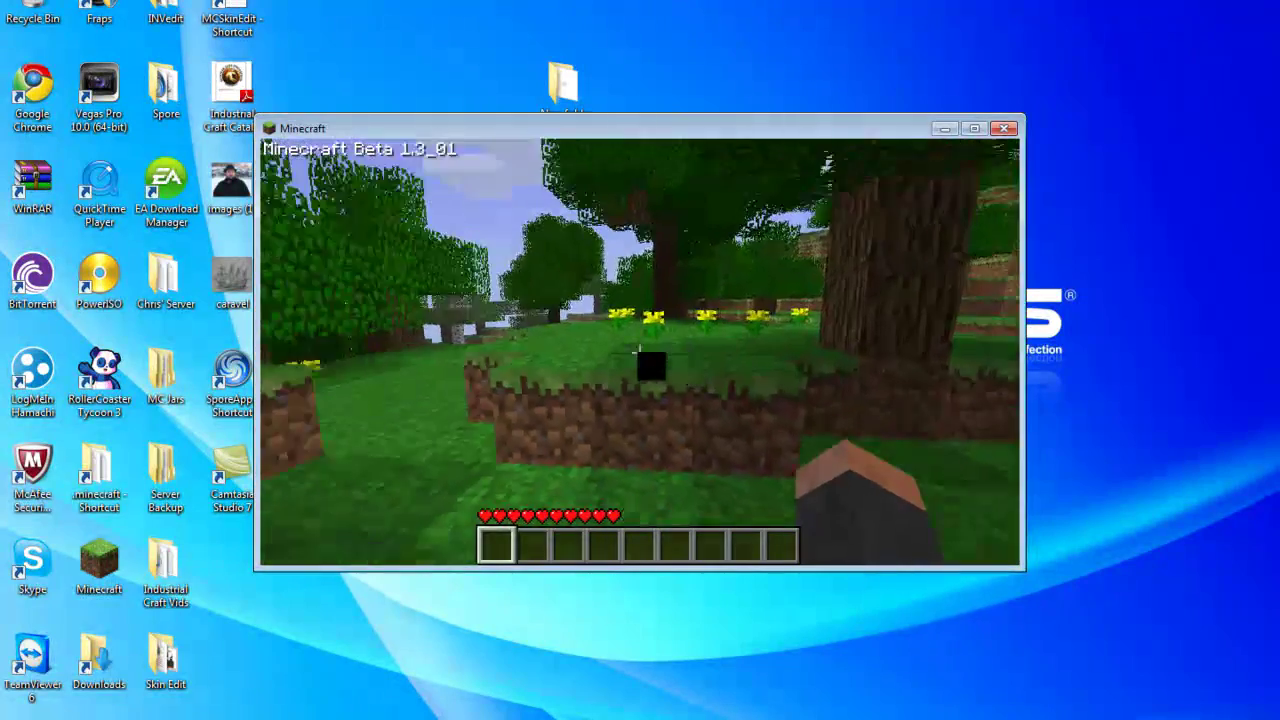
{"action": "key", "text": "space"}
{"action": "key", "text": "w"}
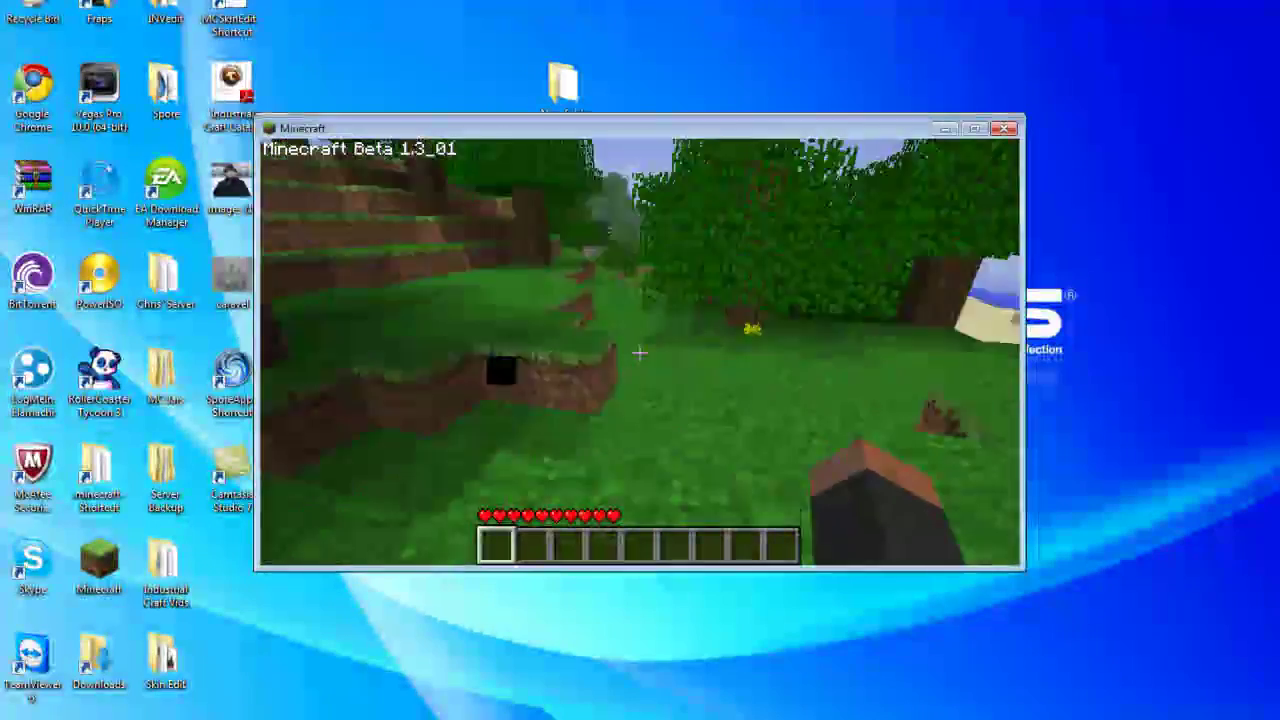
{"action": "key", "text": "w"}
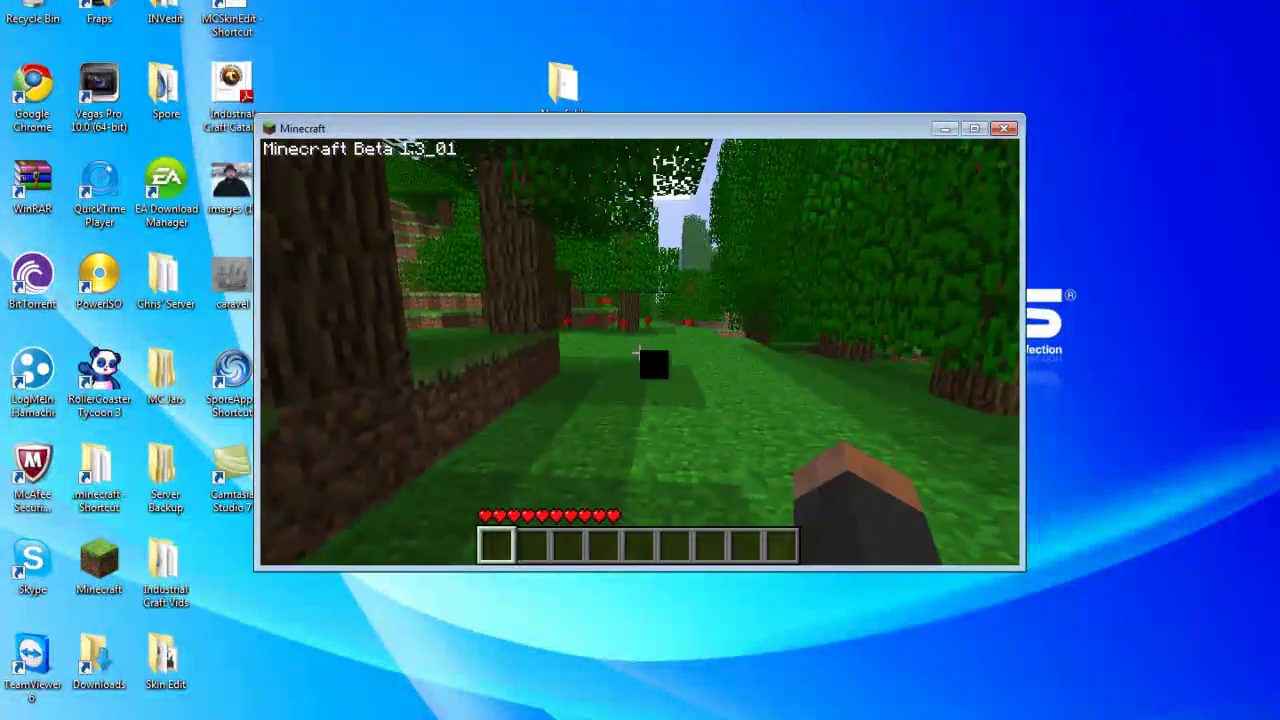
Save and quit to the title, delete the singleplayer world New World, and close the game.
{"action": "key", "text": "Escape"}
{"action": "left_click", "coordinate": [640, 354]}
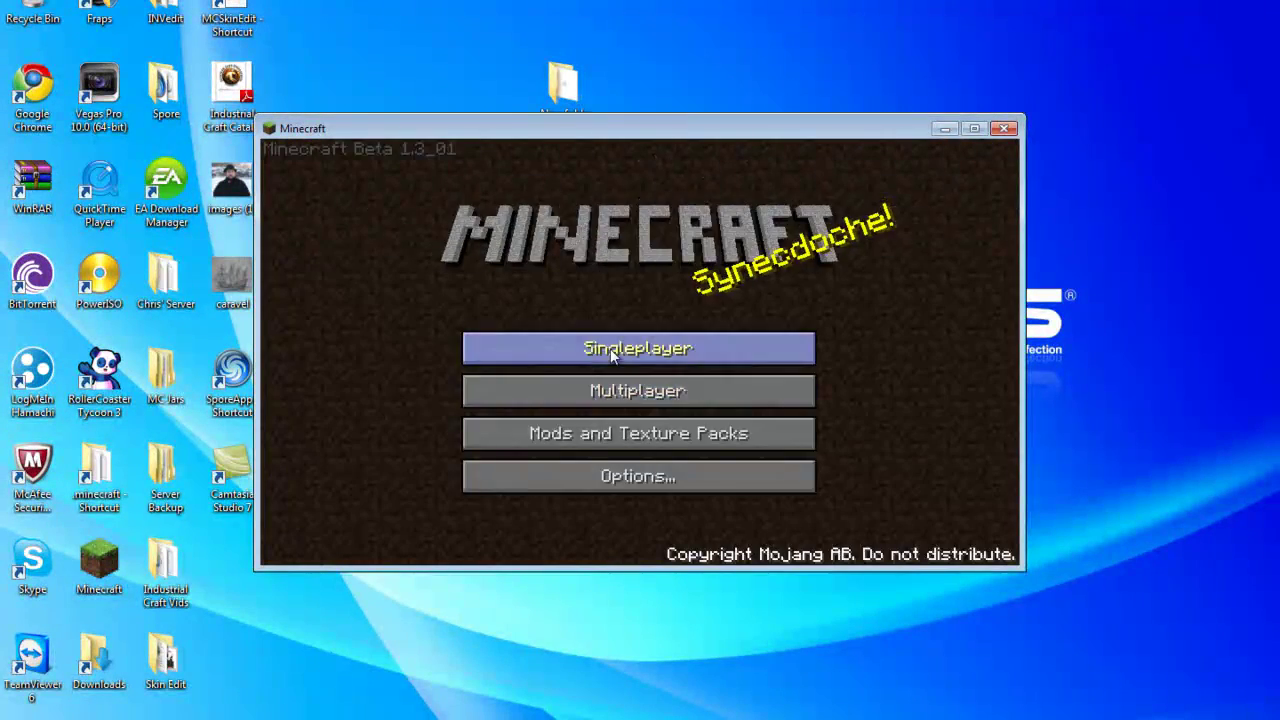
{"action": "left_click", "coordinate": [610, 349]}
{"action": "left_click", "coordinate": [520, 220]}
{"action": "left_click", "coordinate": [569, 532]}
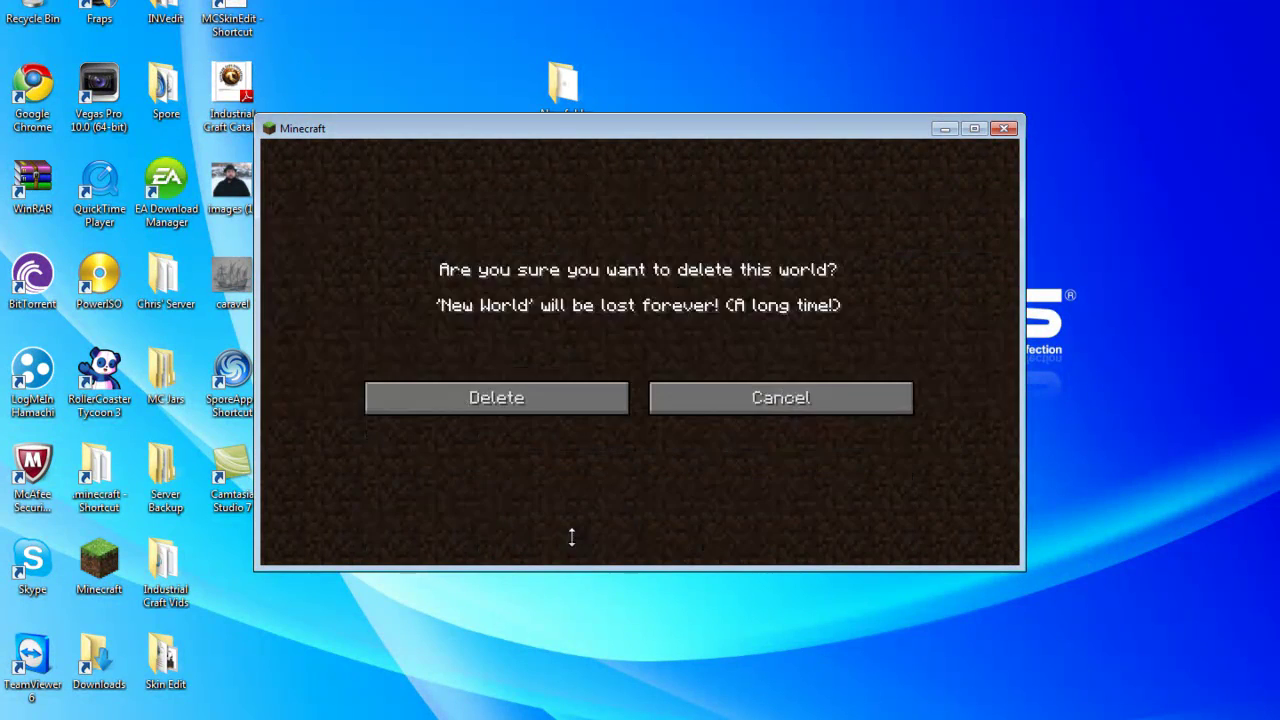
{"action": "left_click", "coordinate": [571, 395]}
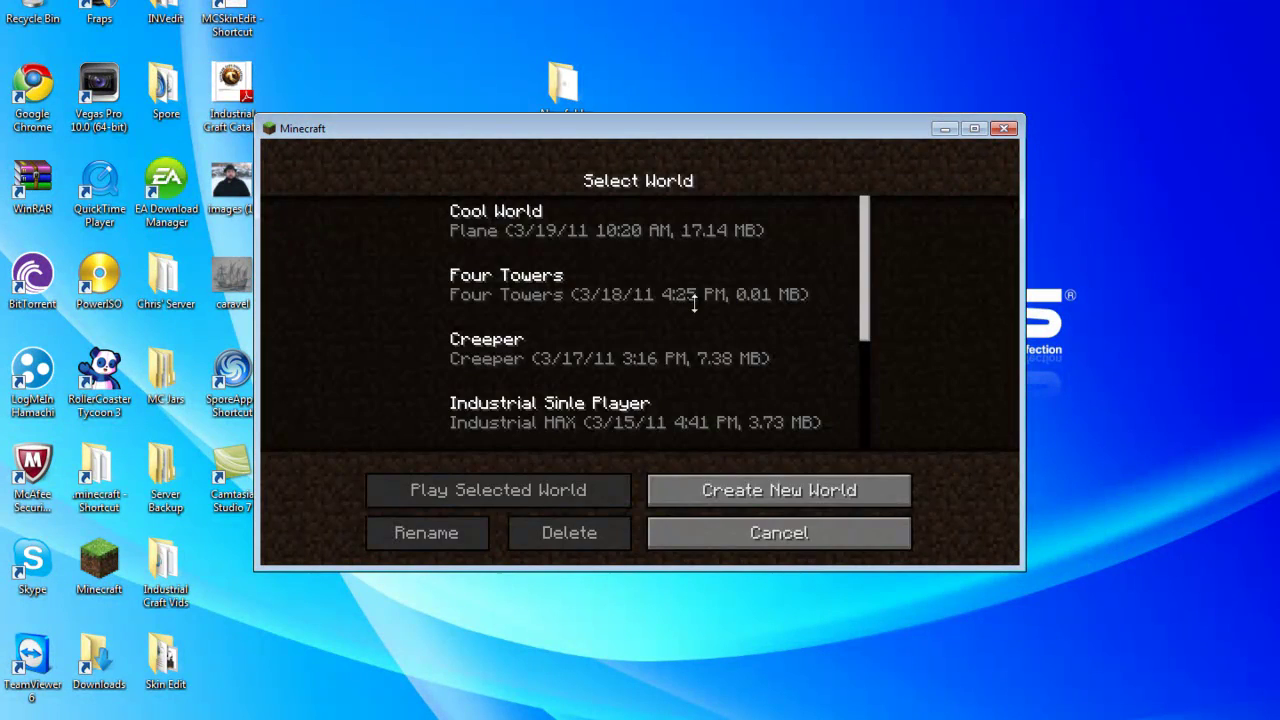
{"action": "left_click", "coordinate": [1004, 128]}
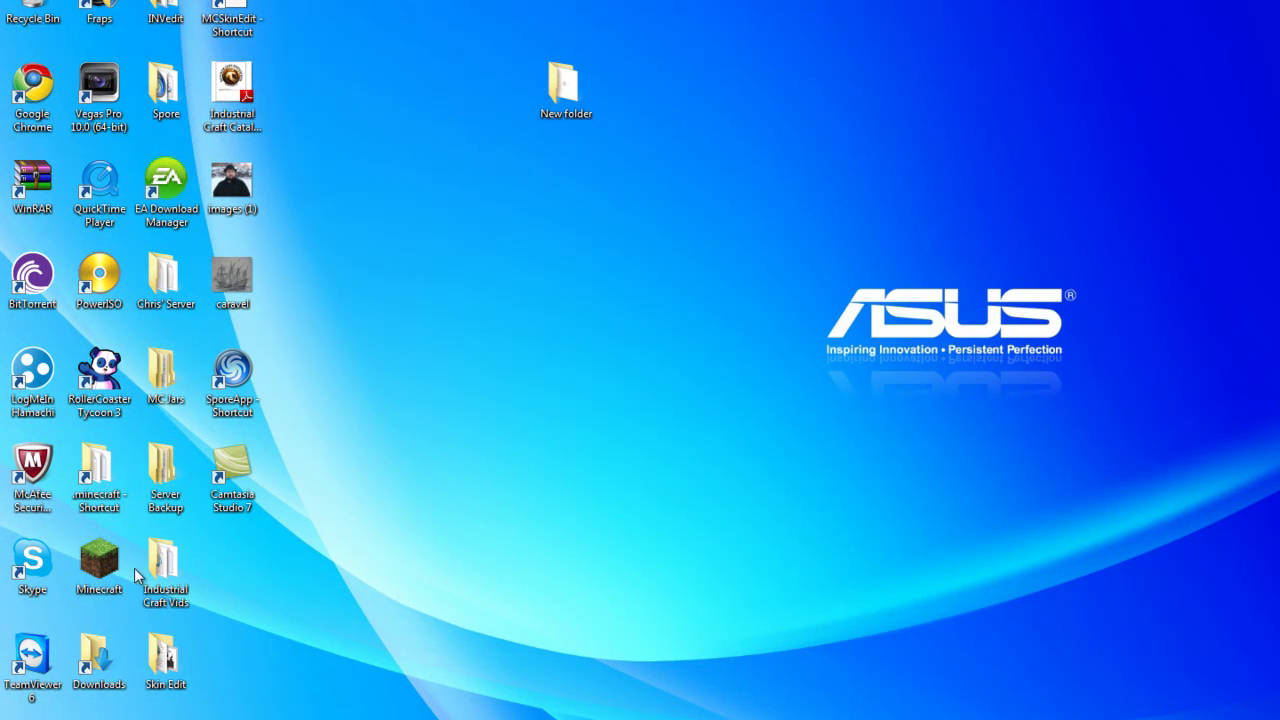
Delete the minecraft jar file from the .minecraft bin folder and empty the Recycle Bin.
{"action": "double_click", "coordinate": [99, 475]}
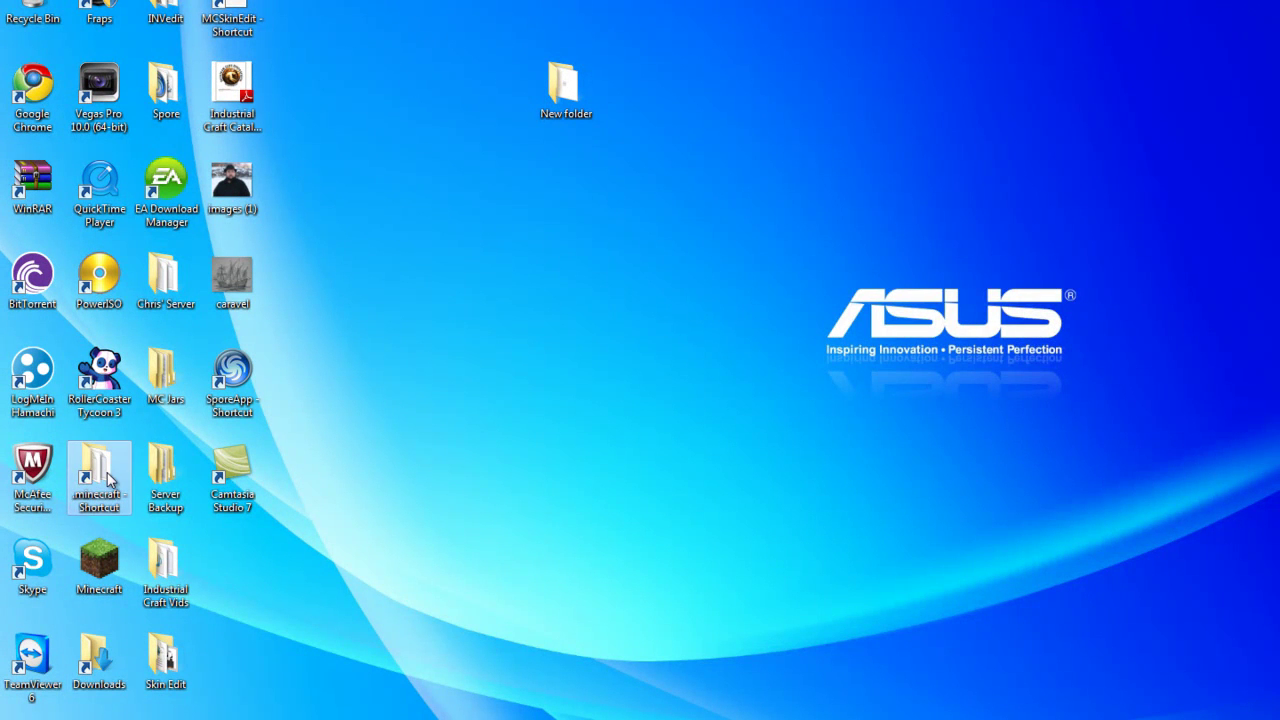
{"action": "double_click", "coordinate": [622, 243]}
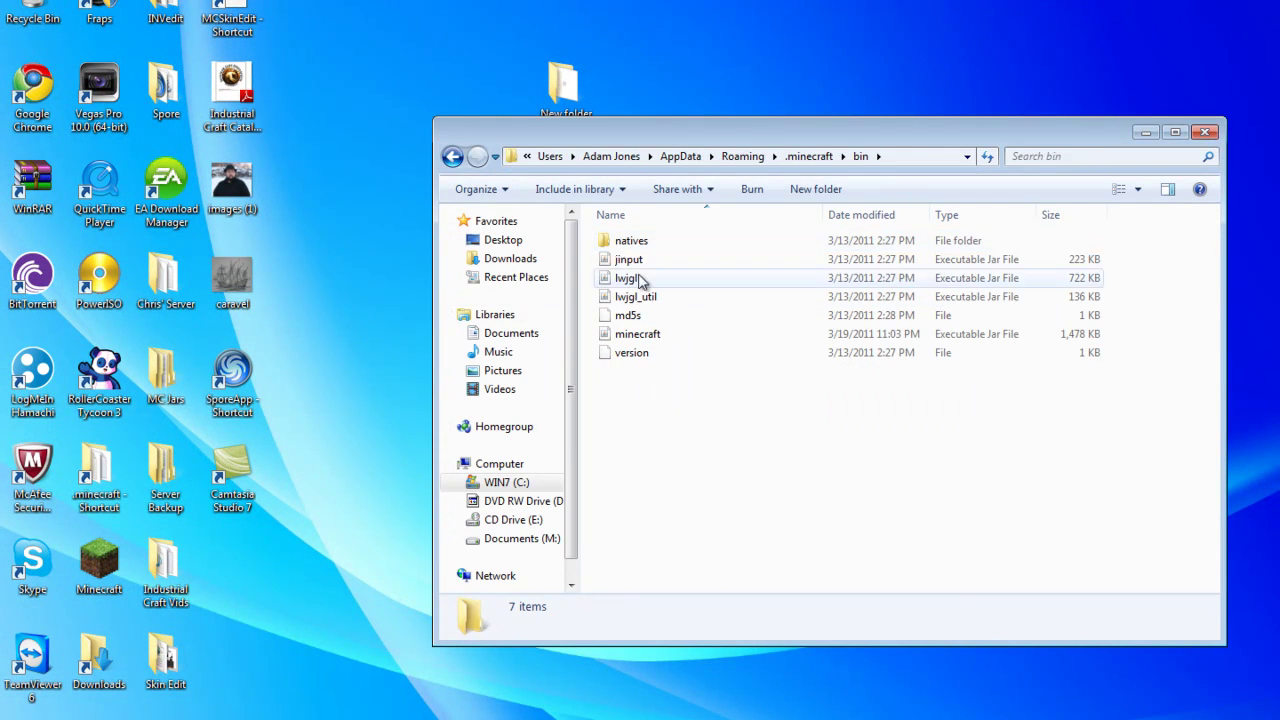
{"action": "left_click", "coordinate": [660, 336]}
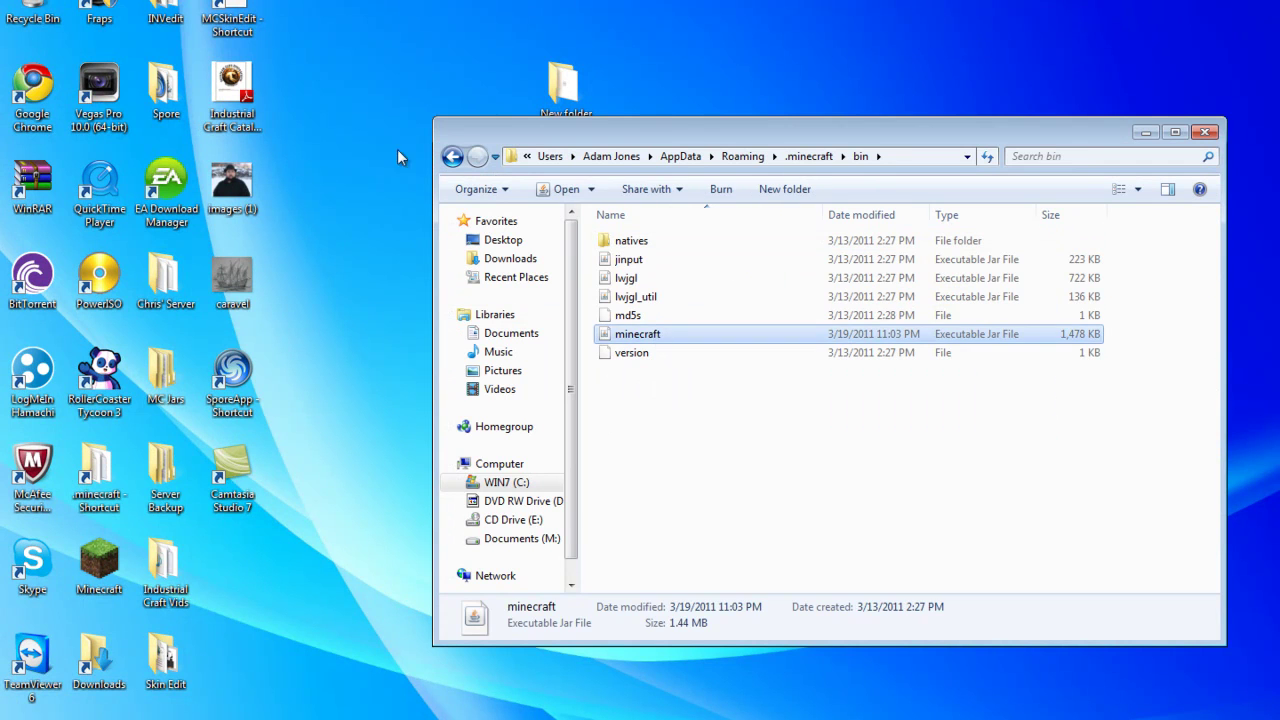
{"action": "key", "text": "Delete"}
{"action": "right_click", "coordinate": [33, 12]}
{"action": "left_click", "coordinate": [99, 30]}
{"action": "left_click", "coordinate": [705, 425]}
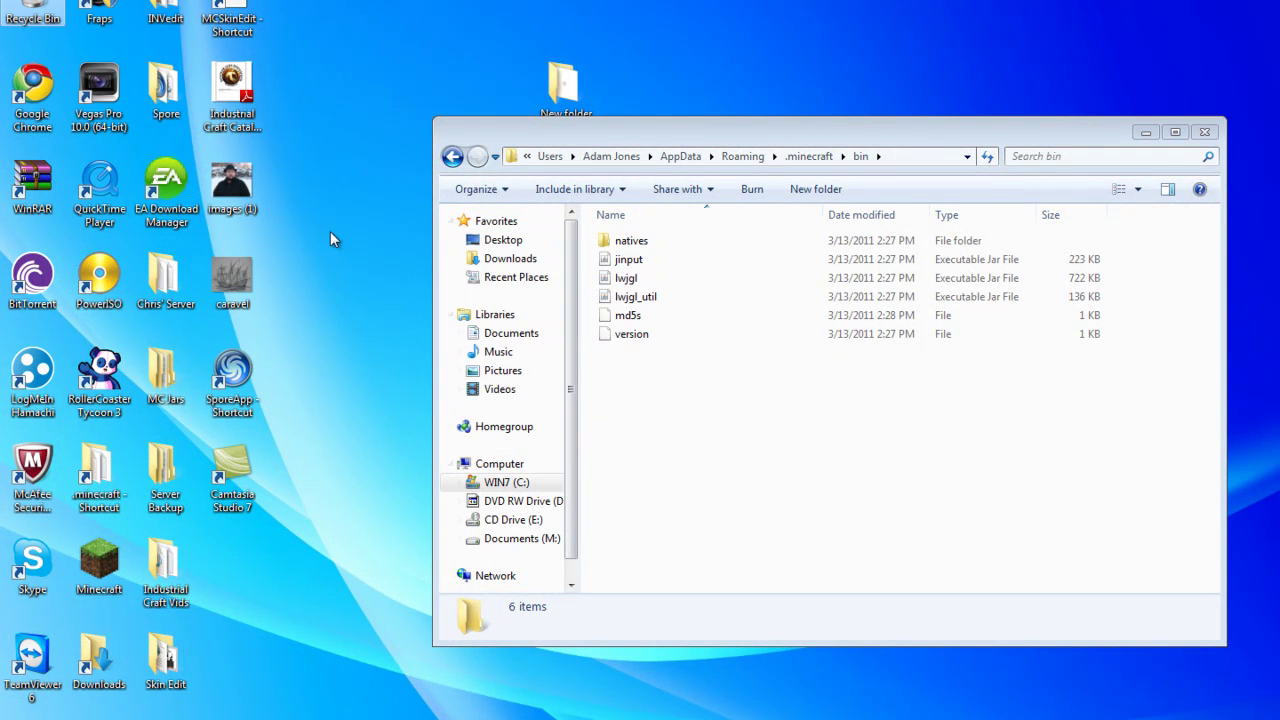
Look into the desktop's New folder and MC Jars folder, and close the bin folder window.
{"action": "double_click", "coordinate": [563, 85]}
{"action": "left_click_drag", "start_coordinate": [672, 148], "coordinate": [535, 88]}
{"action": "left_click", "coordinate": [1090, 92]}
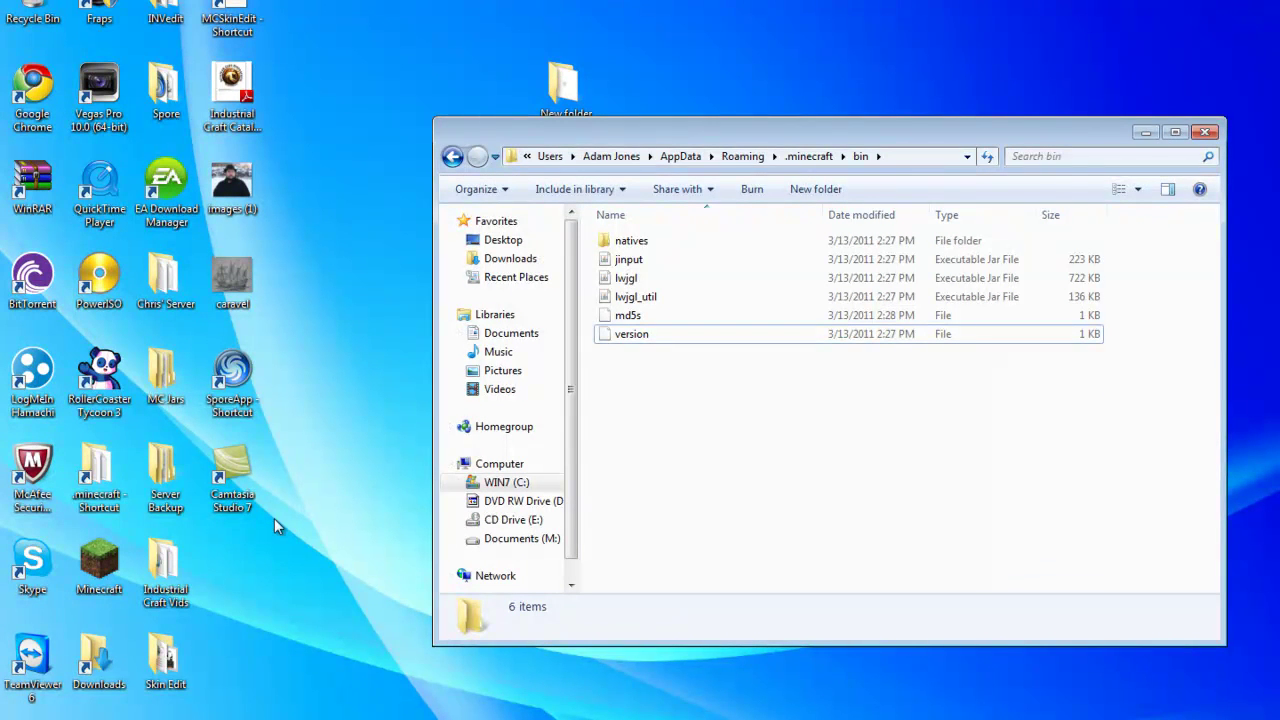
{"action": "double_click", "coordinate": [167, 374]}
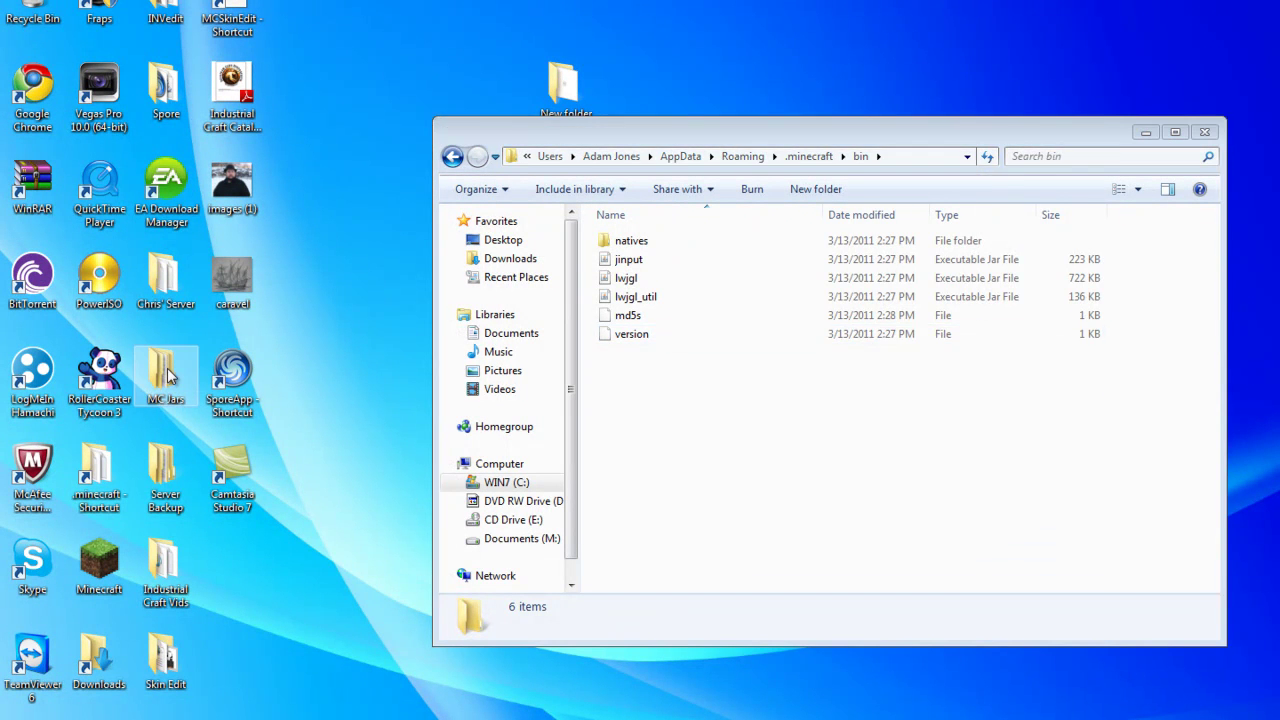
{"action": "left_click", "coordinate": [1089, 92]}
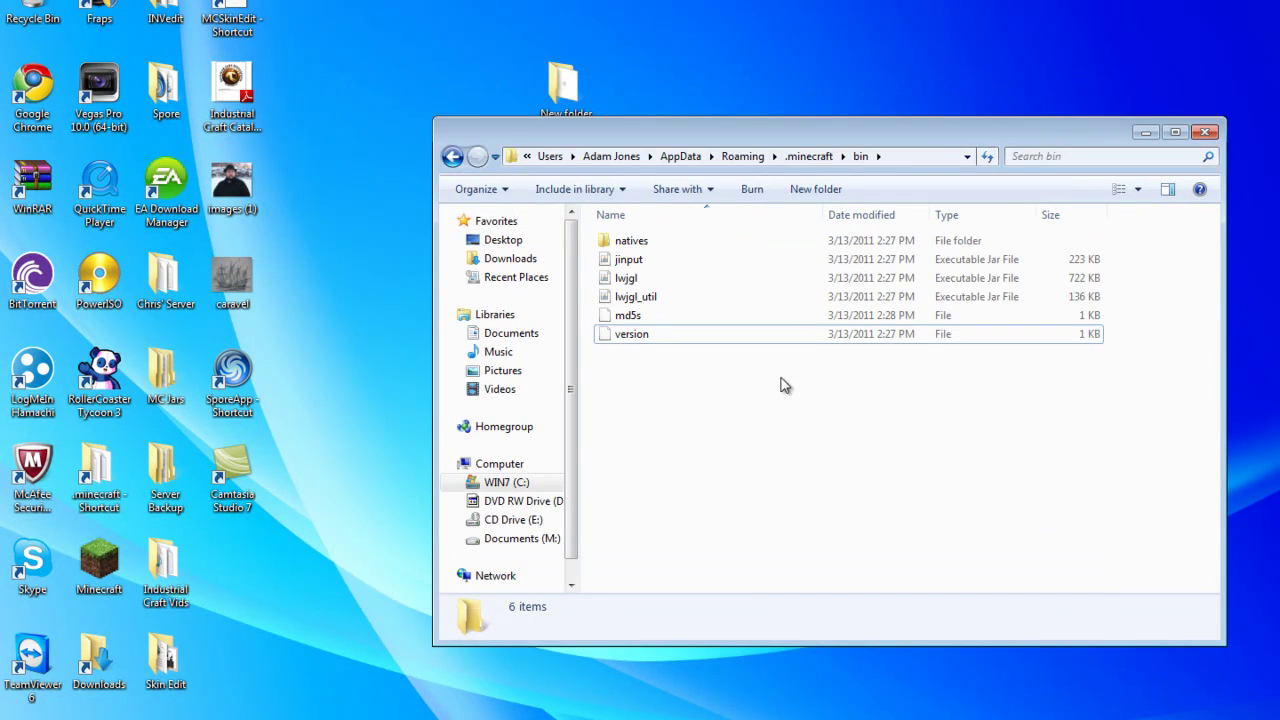
{"action": "left_click_drag", "start_coordinate": [684, 405], "coordinate": [650, 236]}
{"action": "left_click", "coordinate": [655, 392]}
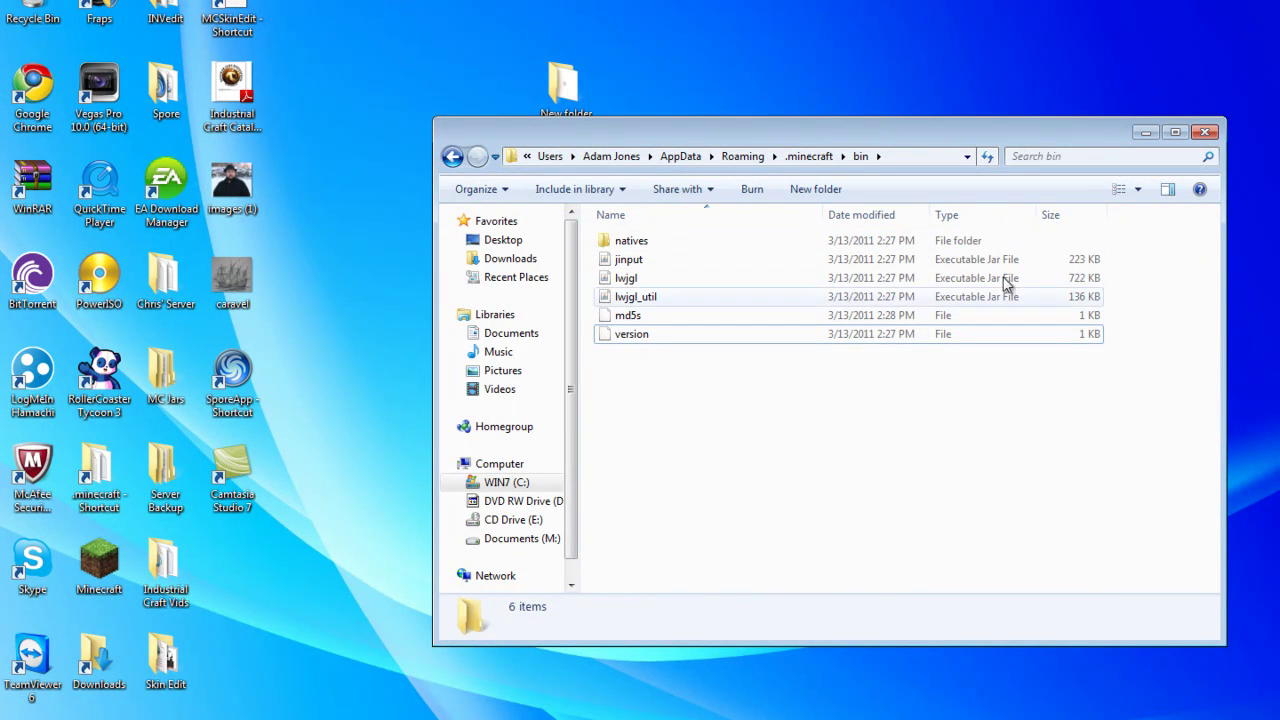
{"action": "left_click", "coordinate": [1205, 133]}
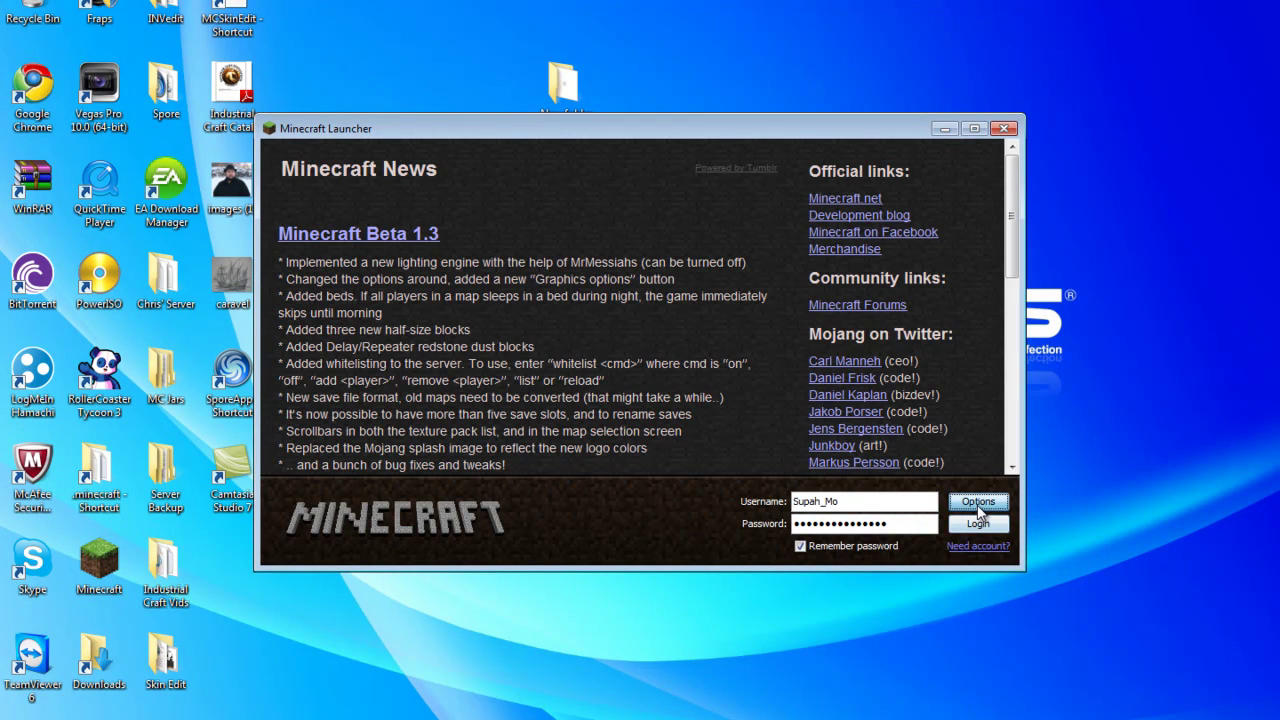
Force a game update in the launcher options, log in with the remembered account, and close the game once it loads.
{"action": "left_click", "coordinate": [978, 501]}
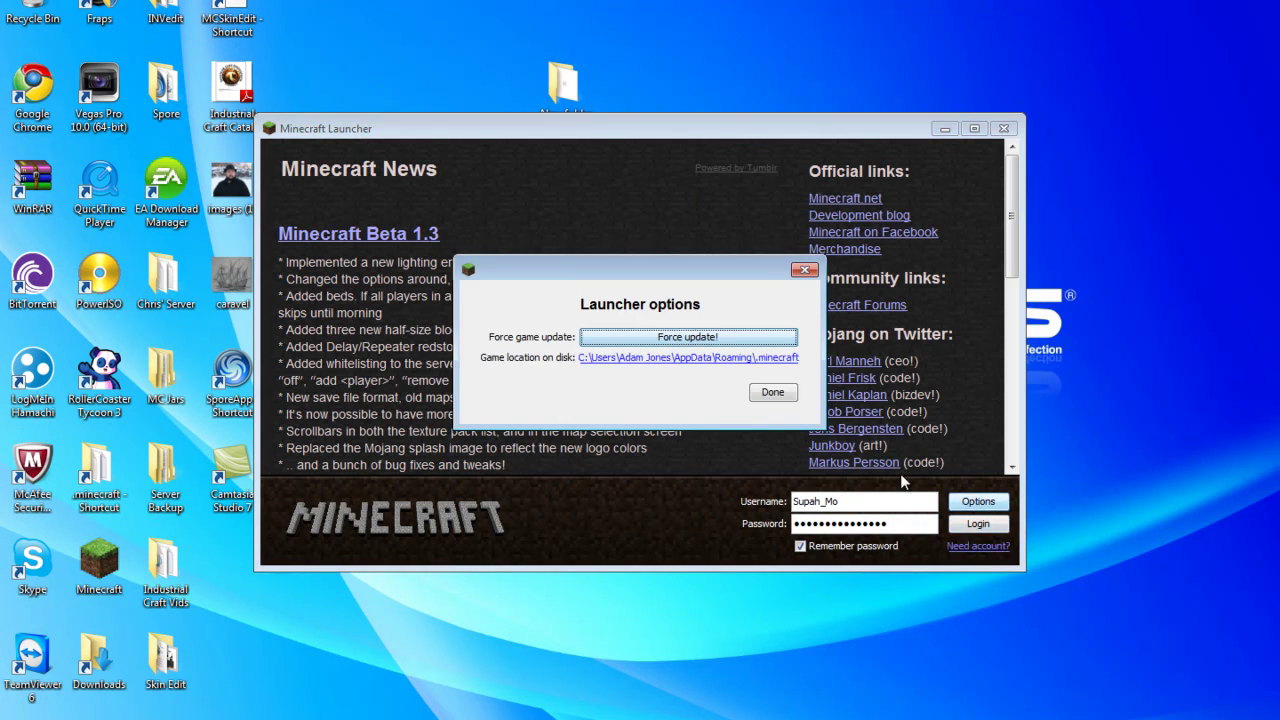
{"action": "left_click", "coordinate": [653, 340]}
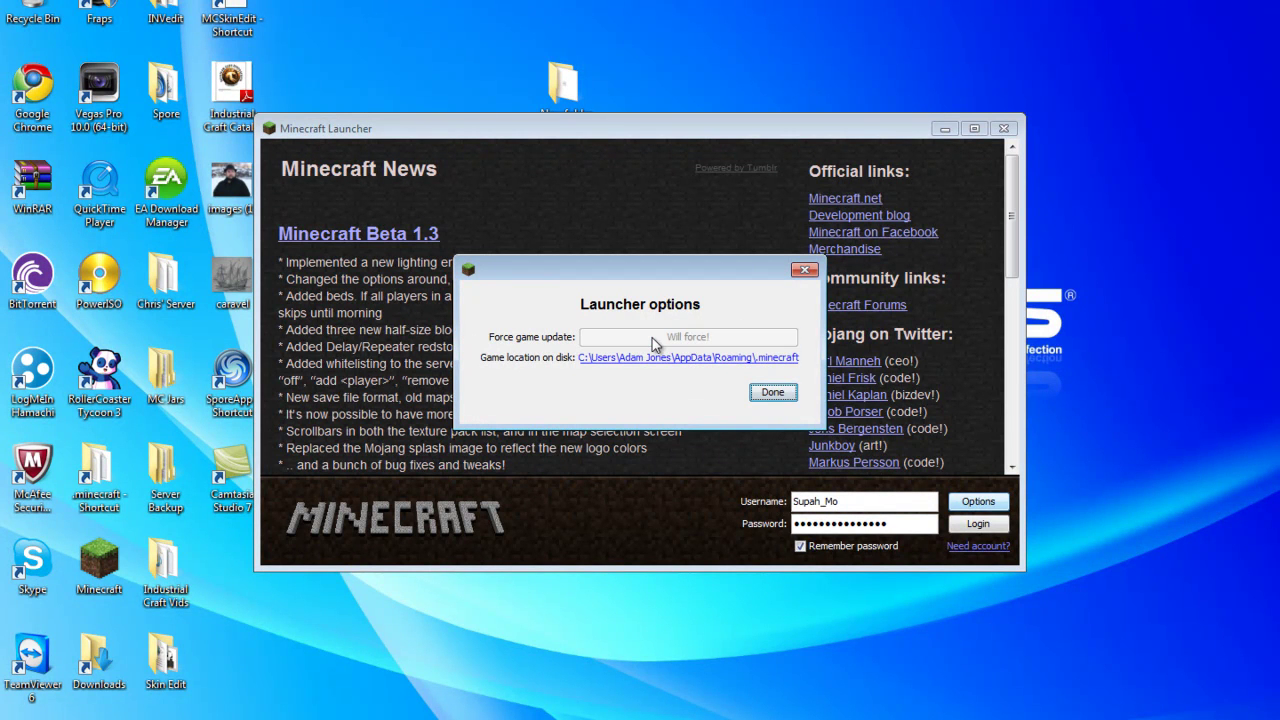
{"action": "left_click", "coordinate": [775, 395]}
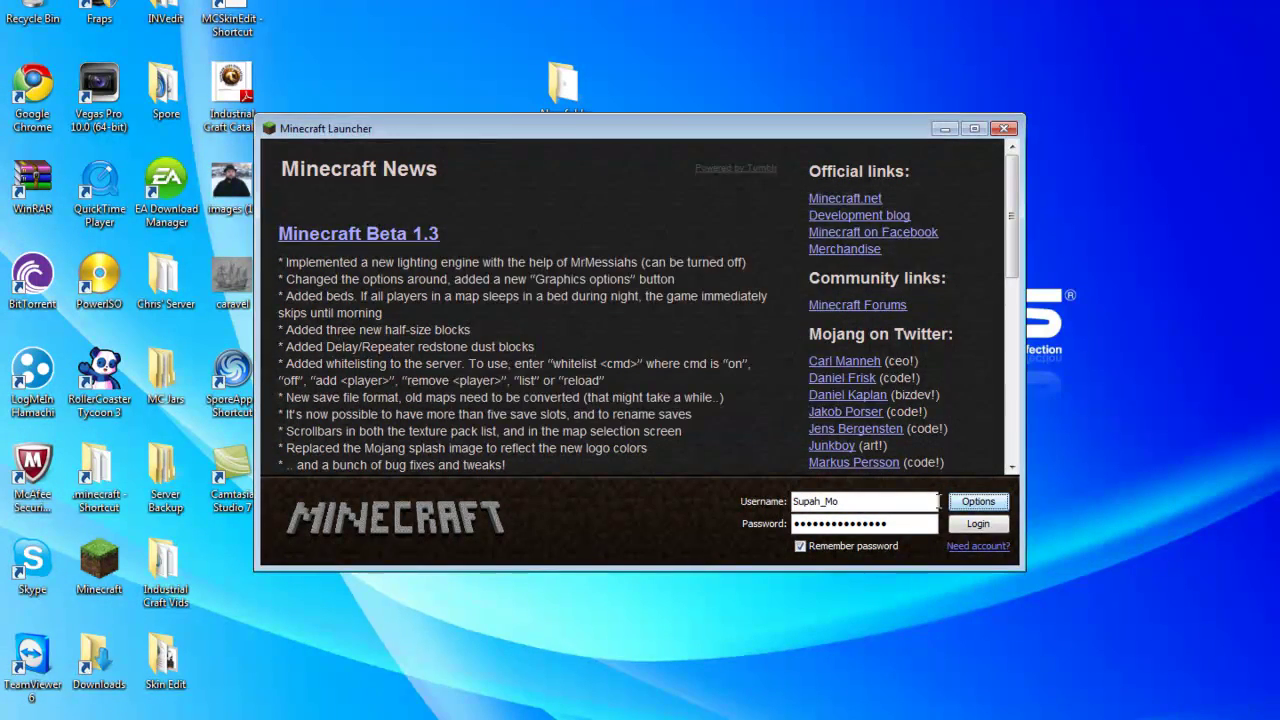
{"action": "left_click", "coordinate": [976, 528]}
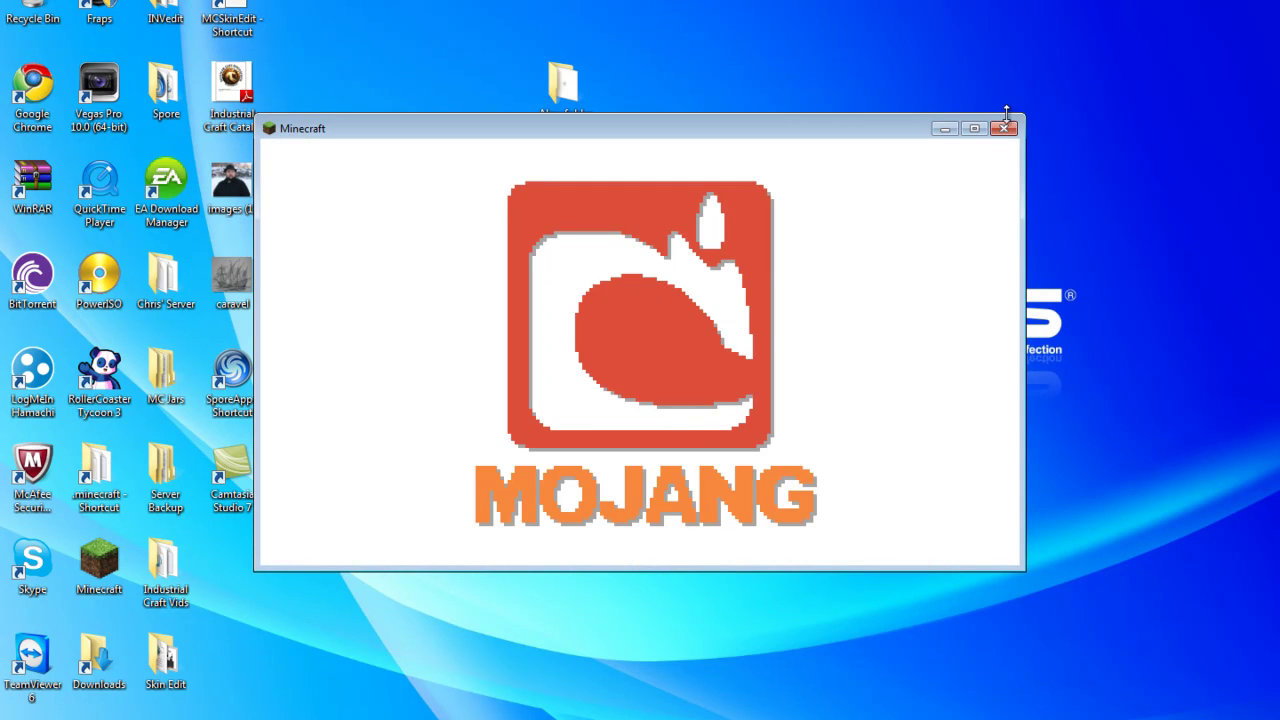
{"action": "left_click", "coordinate": [1004, 128]}
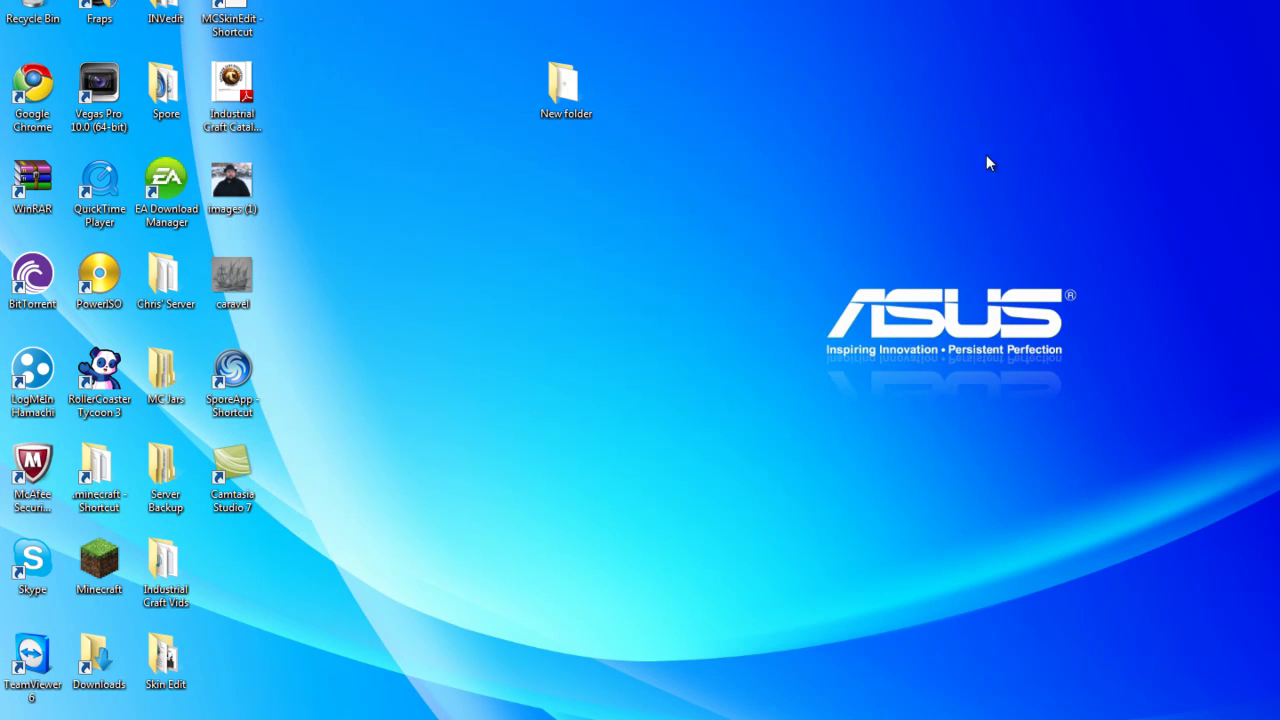
Open the .minecraft bin folder and delete the freshly downloaded minecraft jar file.
{"action": "double_click", "coordinate": [97, 475]}
{"action": "double_click", "coordinate": [508, 203]}
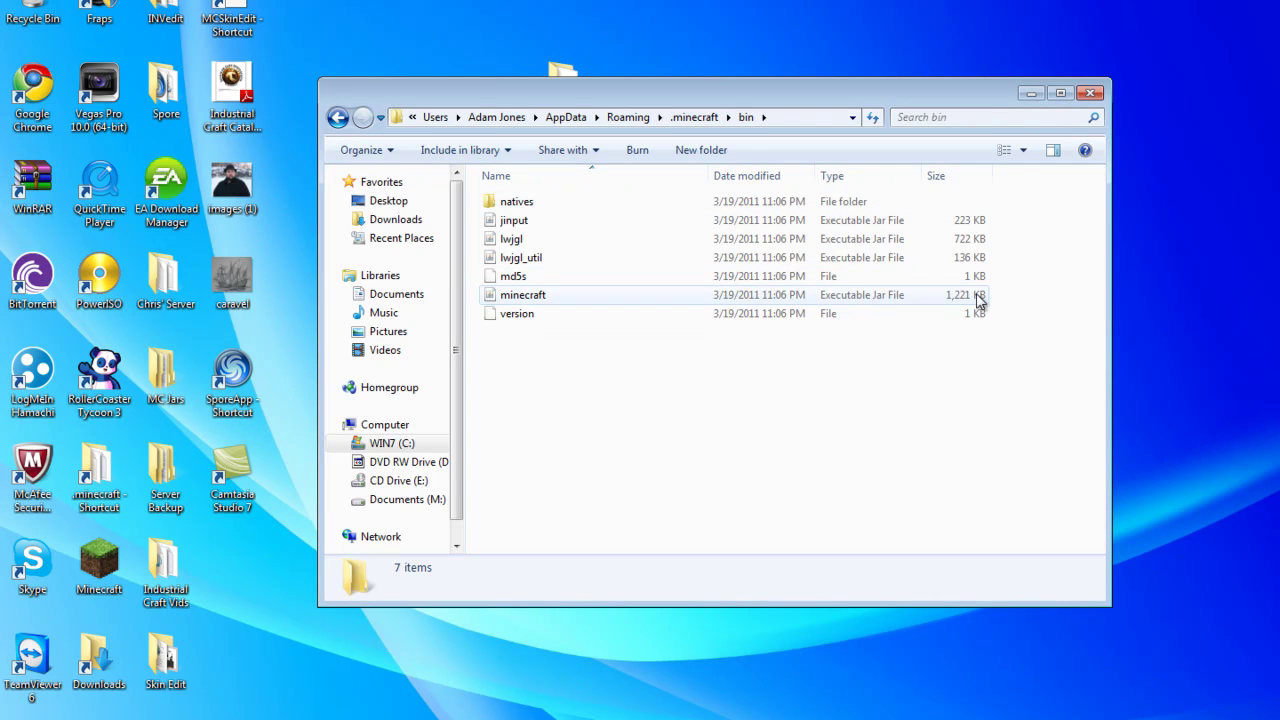
{"action": "left_click", "coordinate": [570, 300]}
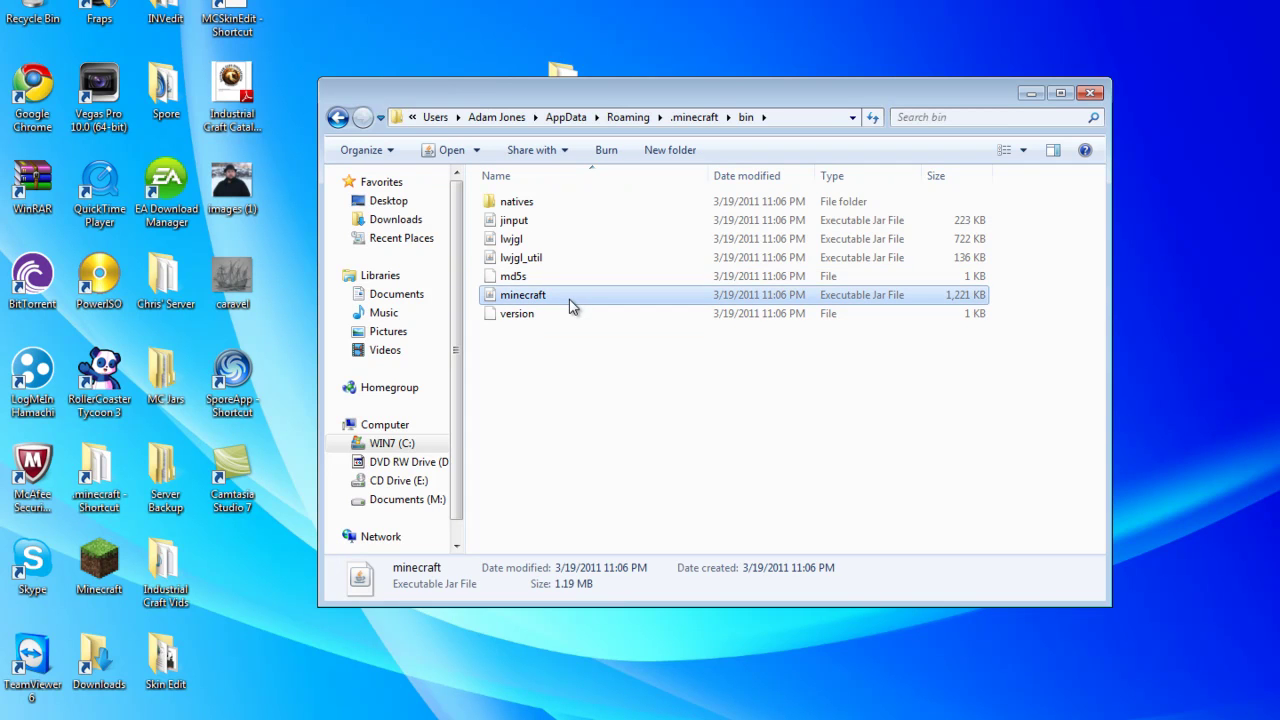
{"action": "key", "text": "Delete"}
{"action": "left_click", "coordinate": [710, 423]}
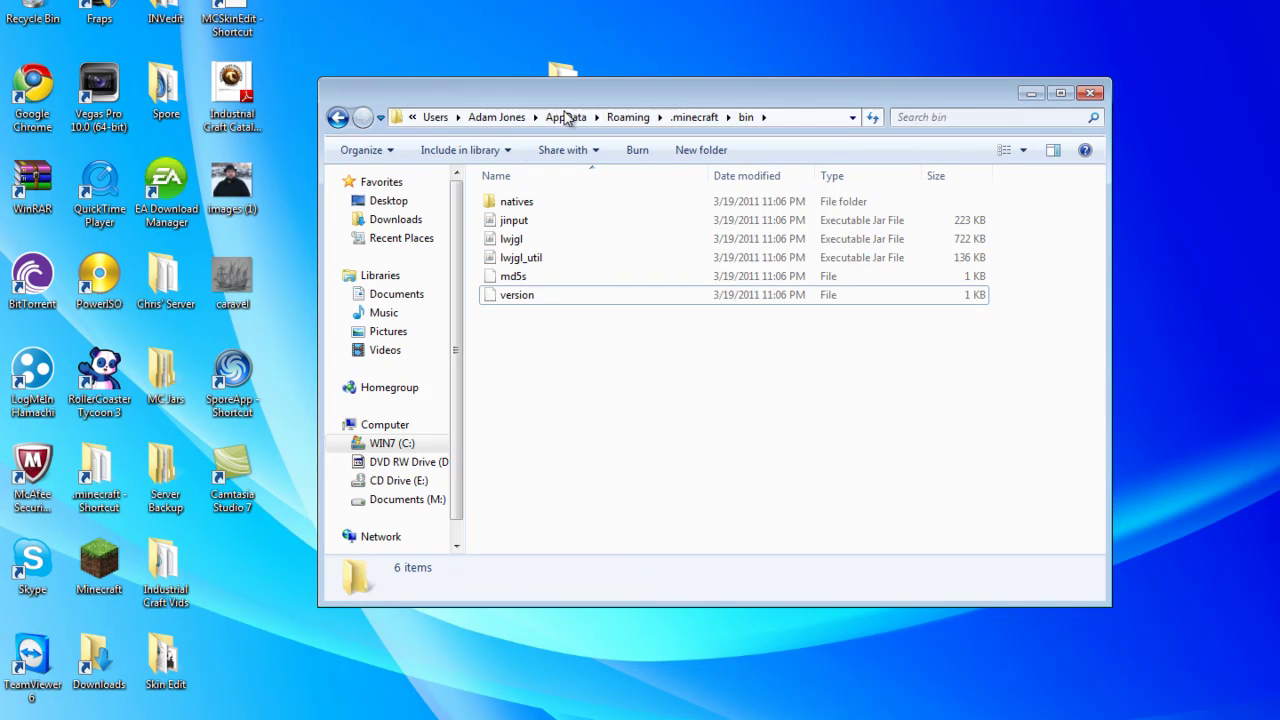
Move the minecraft jar from the desktop's New folder into the bin folder and close the New folder window.
{"action": "left_click_drag", "start_coordinate": [570, 86], "coordinate": [570, 112]}
{"action": "double_click", "coordinate": [566, 84]}
{"action": "left_click_drag", "start_coordinate": [613, 149], "coordinate": [1004, 280]}
{"action": "left_click_drag", "start_coordinate": [934, 381], "coordinate": [570, 387]}
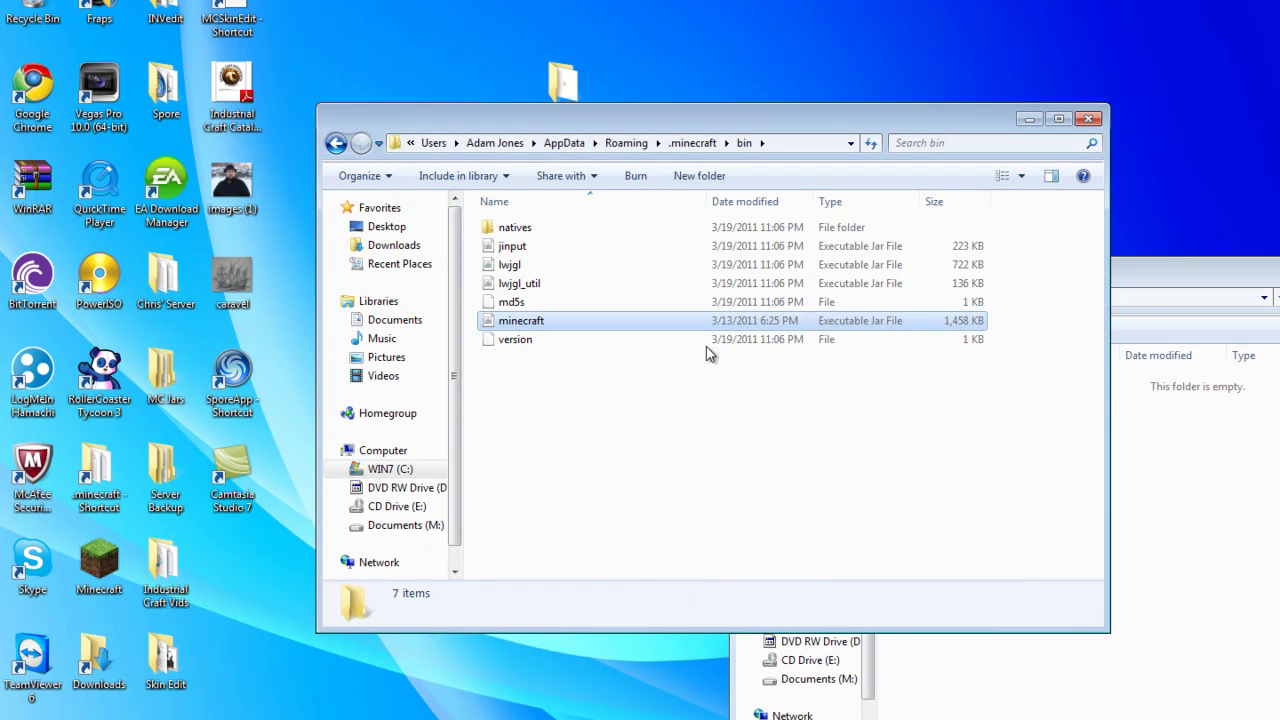
{"action": "left_click_drag", "start_coordinate": [1188, 266], "coordinate": [832, 161]}
{"action": "left_click", "coordinate": [1150, 170]}
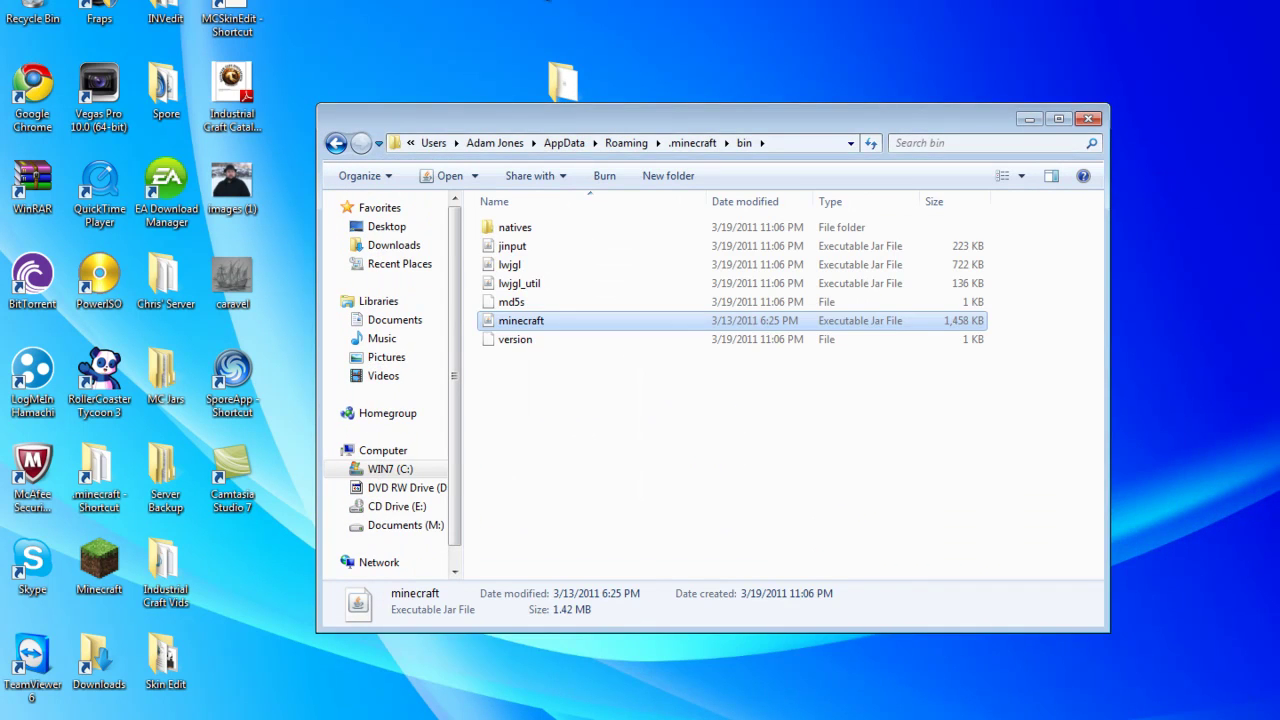
Delete the desktop's New folder, empty the Recycle Bin, and close the bin folder window.
{"action": "left_click_drag", "start_coordinate": [565, 82], "coordinate": [33, 18]}
{"action": "right_click", "coordinate": [35, 12]}
{"action": "left_click", "coordinate": [90, 20]}
{"action": "left_click", "coordinate": [731, 369]}
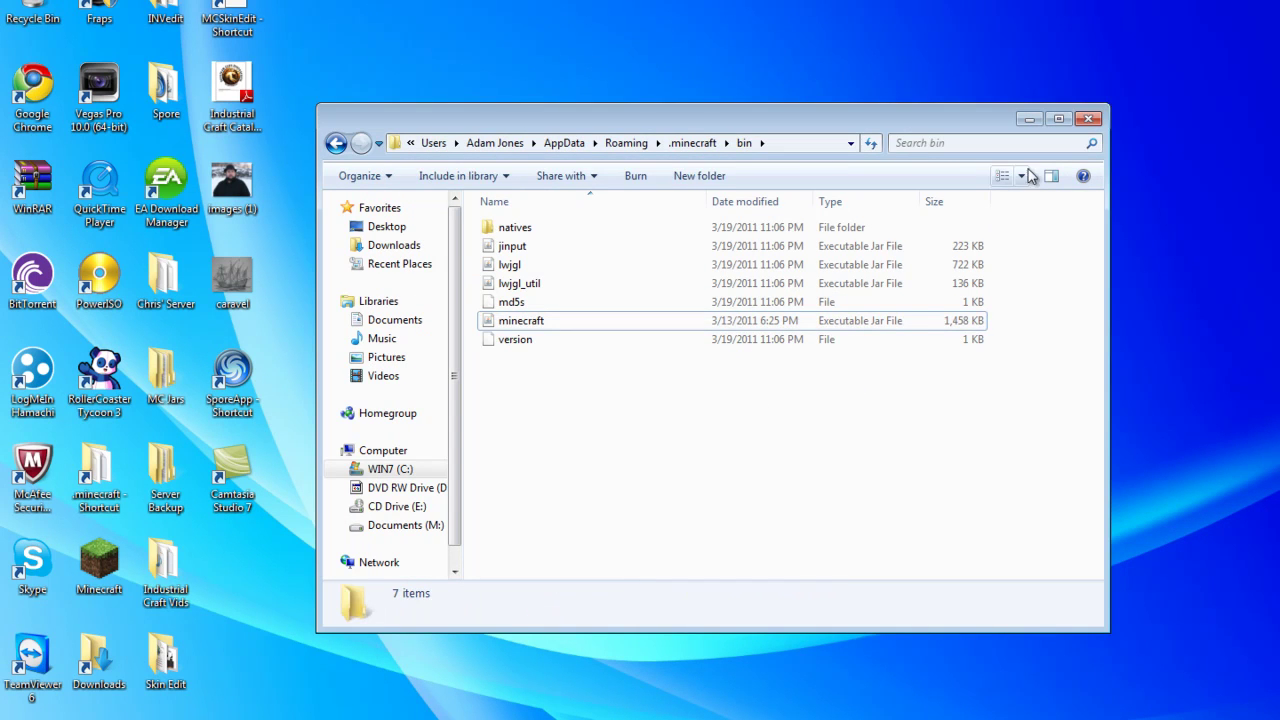
{"action": "left_click", "coordinate": [1089, 118]}
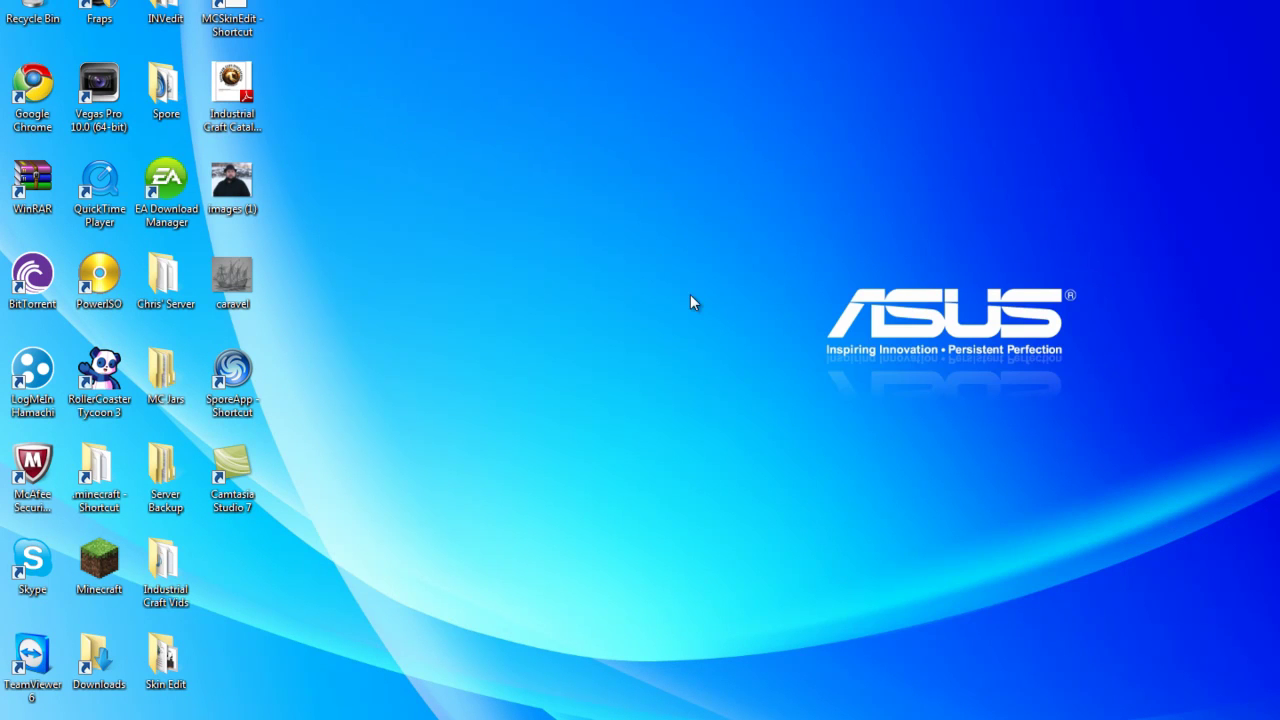